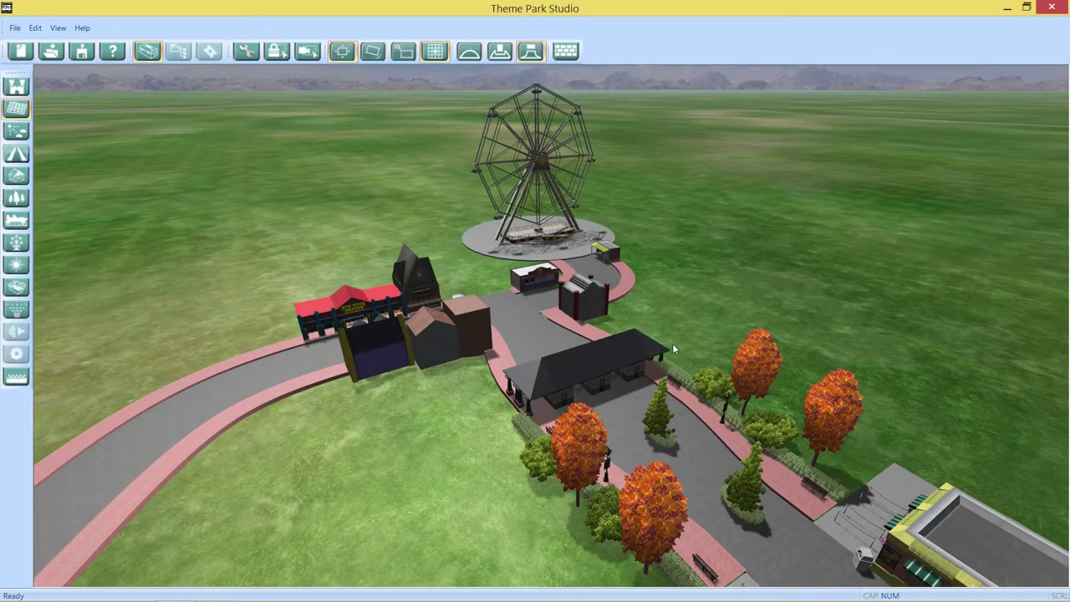
Survey the park from above, from the Ferris wheel to the arcade street and the entrance area
drag(685, 348, 538, 367)
key(w)
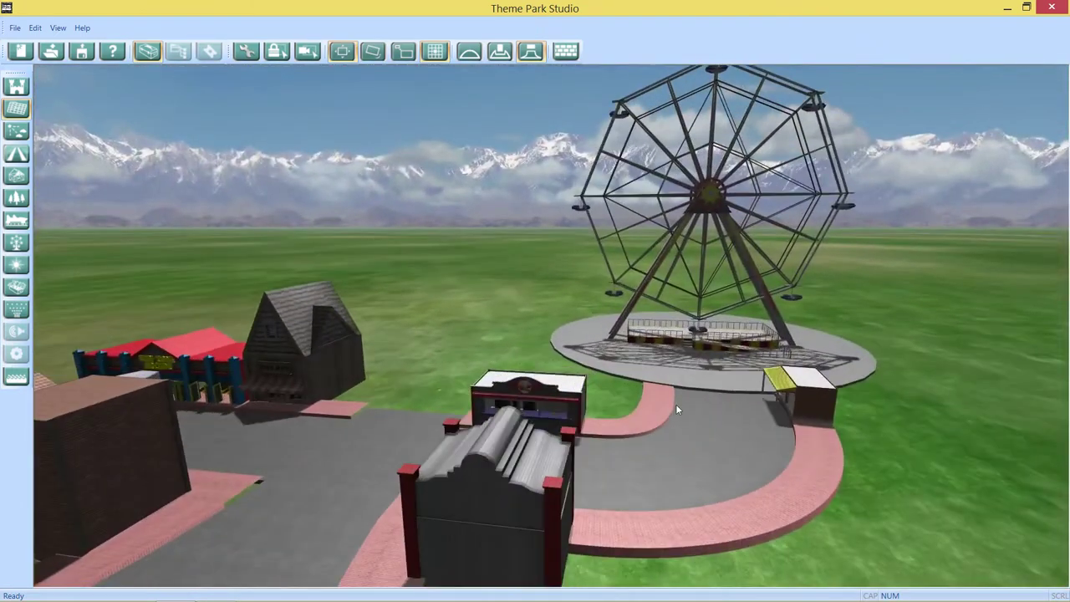
drag(675, 404, 753, 445)
key(s)
key(a)
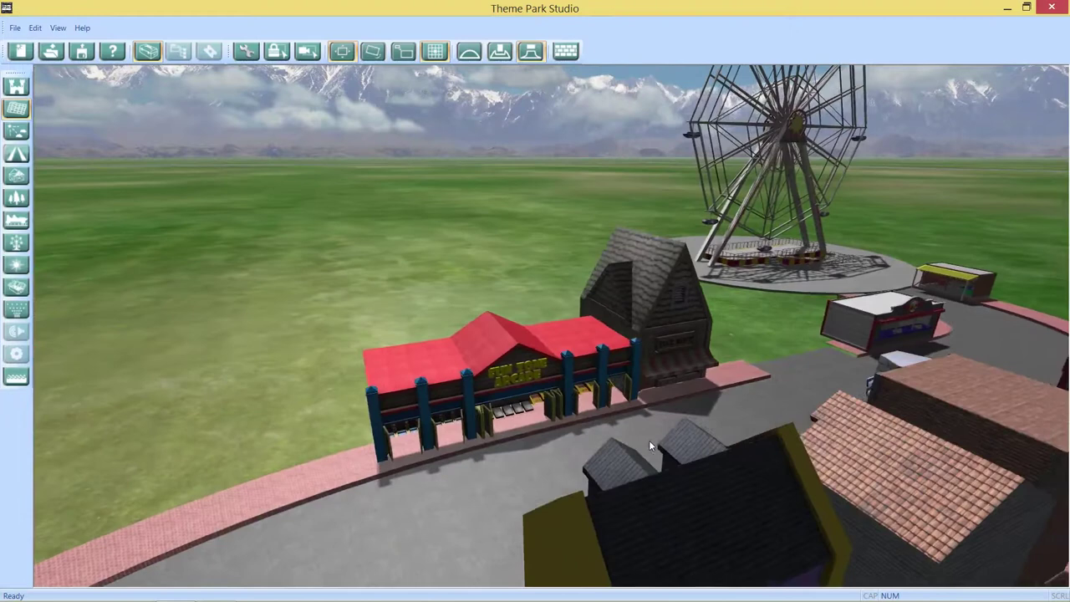
key(s)
key(a)
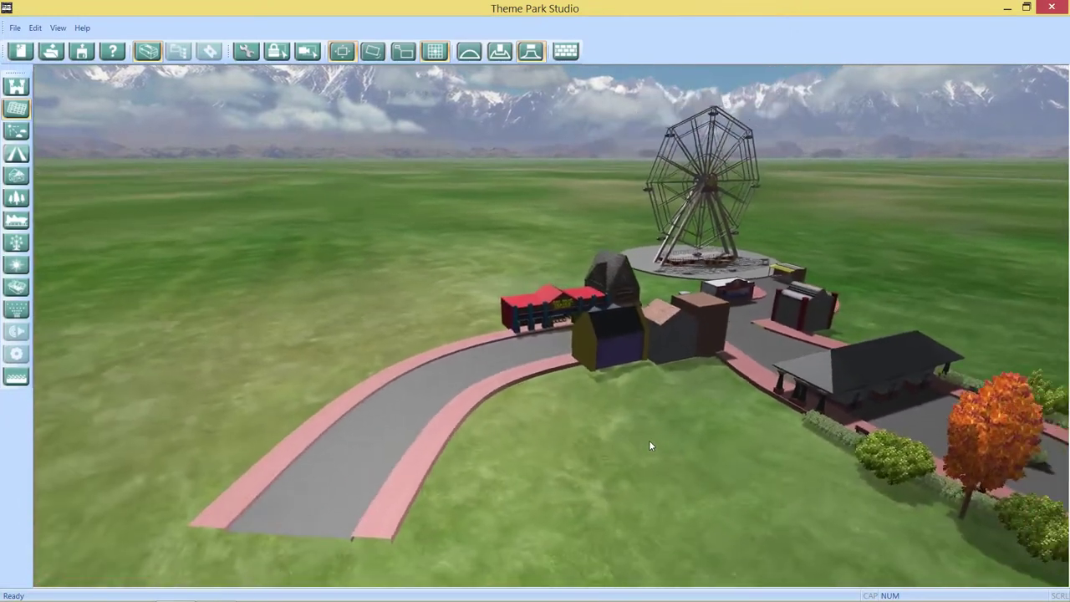
key(w)
key(d)
key(Up)
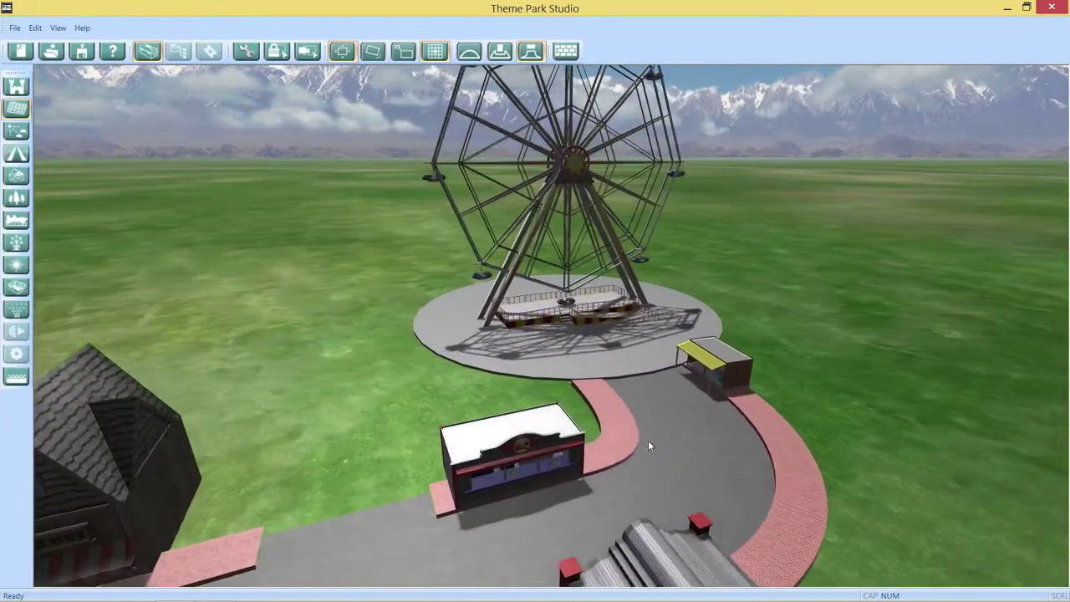
Inspect the curved path and its brick sidewalks in front of the Ferris wheel up close
drag(649, 445, 581, 403)
key(w)
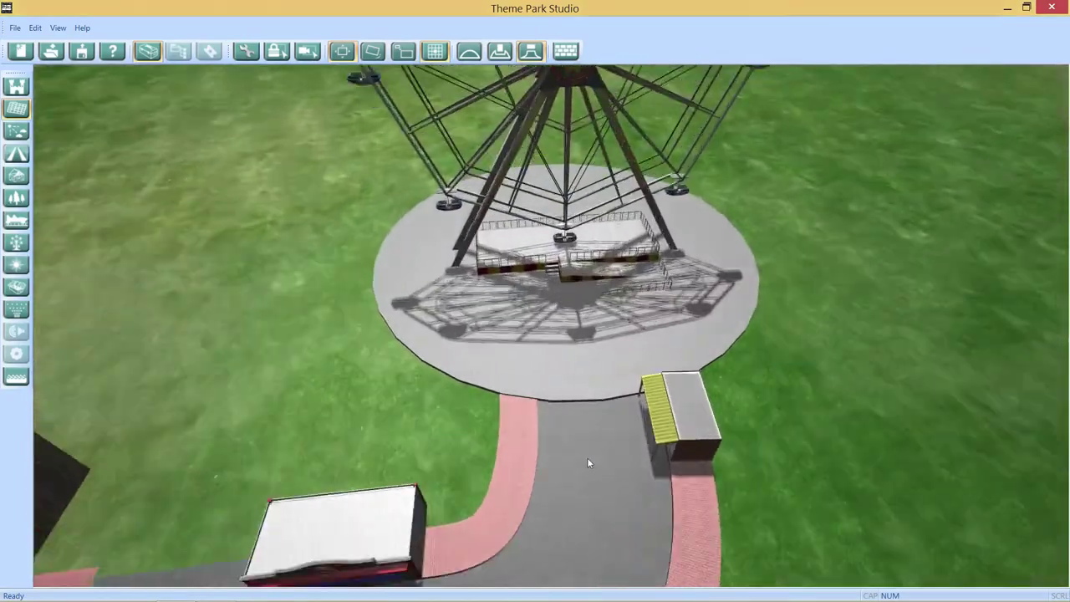
drag(638, 470, 569, 468)
scroll(589, 518, up, 3)
scroll(589, 515, down, 5)
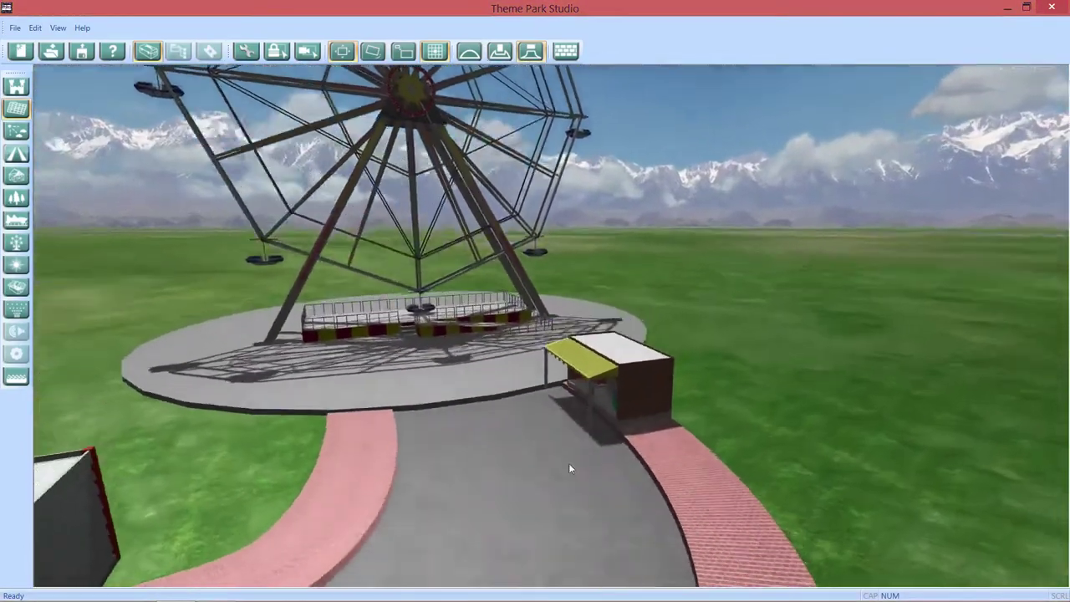
scroll(569, 469, up, 5)
key(d)
key(s)
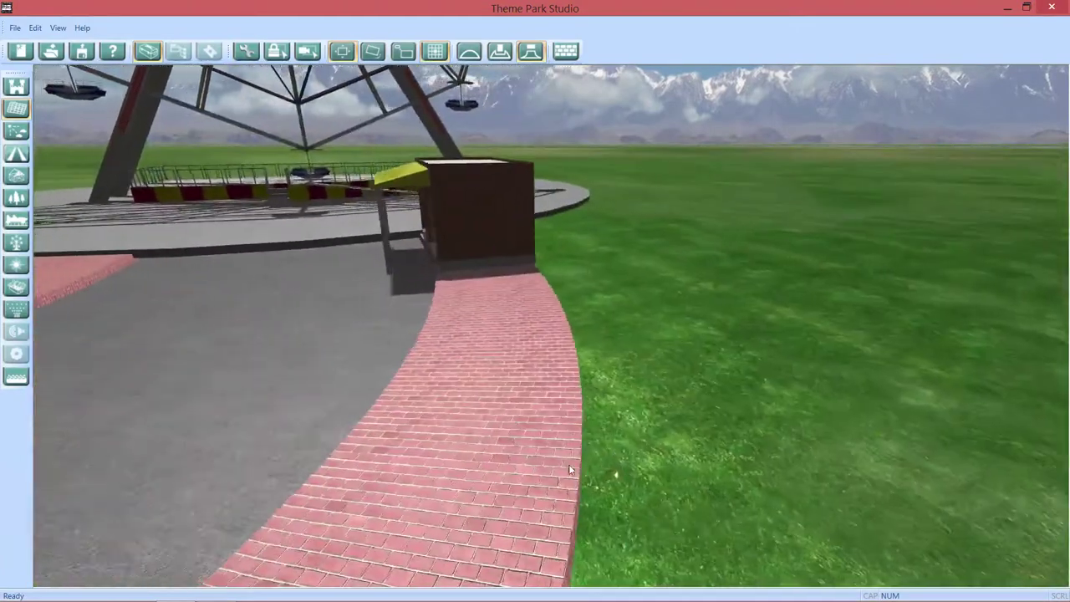
key(a)
key(d)
drag(571, 470, 679, 475)
scroll(679, 474, down, 8)
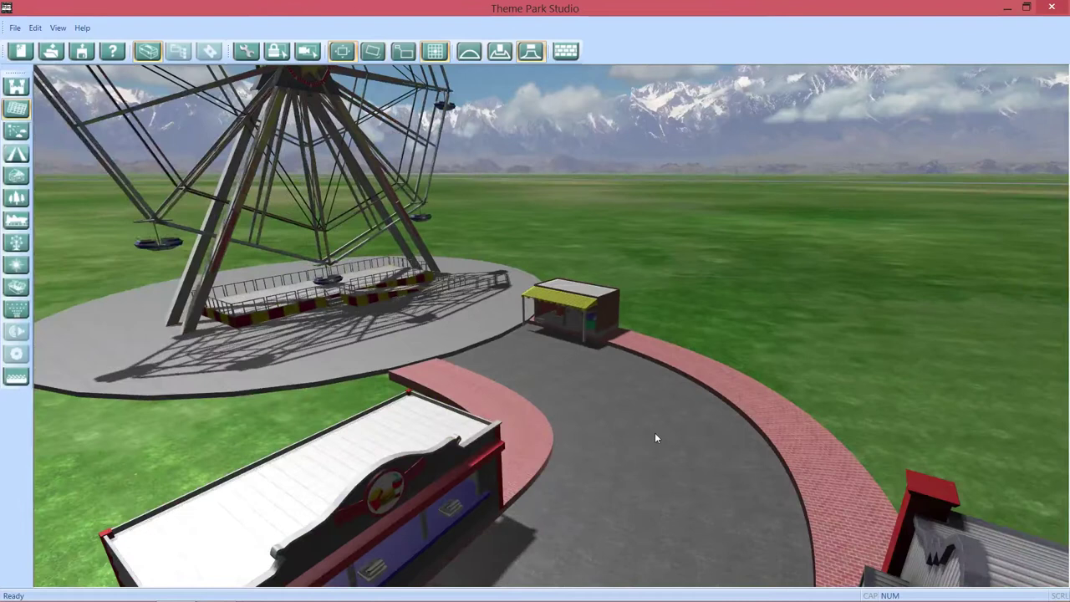
Set the sidewalk size of the curved path leading to the Ferris wheel to 1
key(Up)
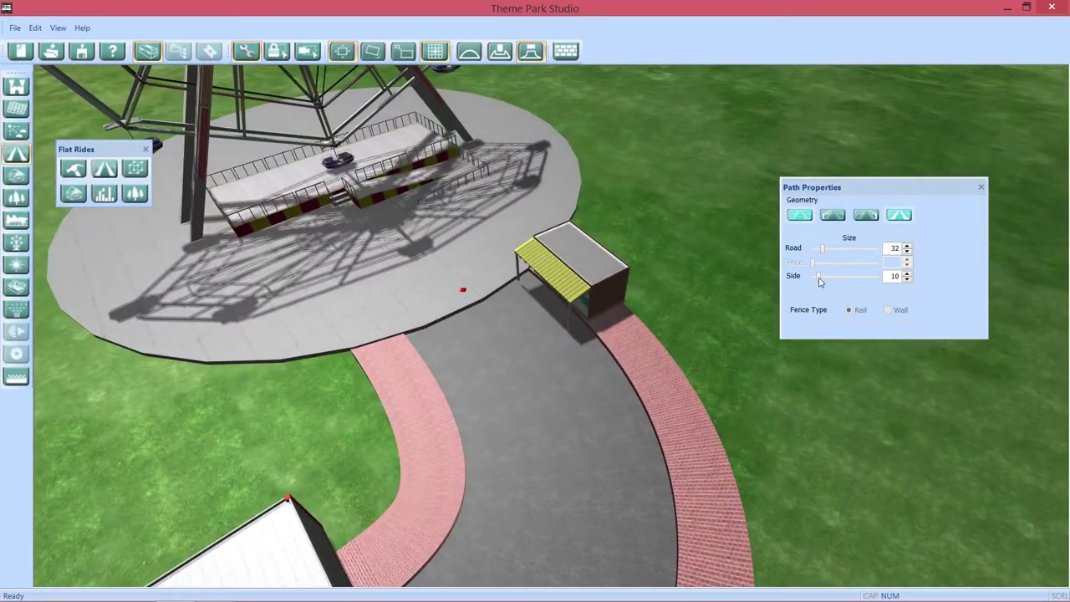
drag(826, 281, 812, 282)
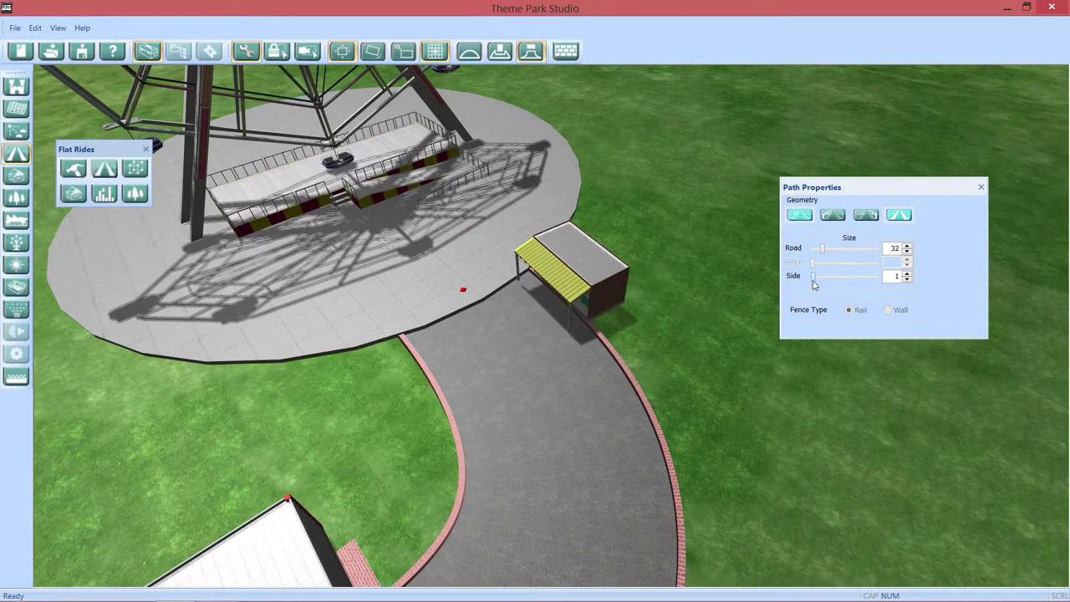
drag(751, 384, 338, 431)
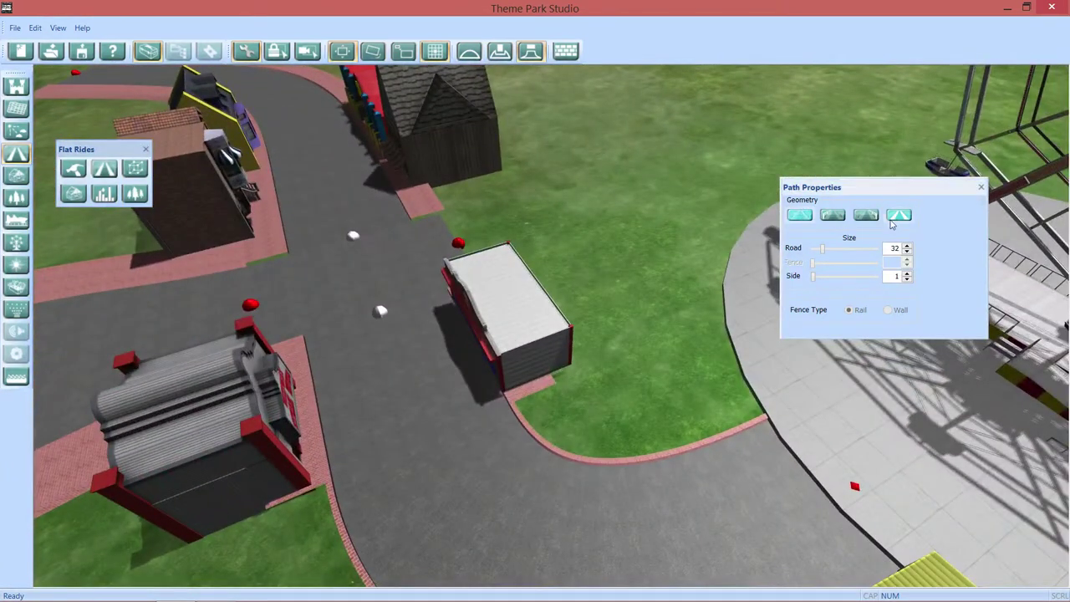
click(980, 190)
Remove the sidewalks from the street segments running past the arcade, the wooden house and the food stand
drag(598, 358, 485, 296)
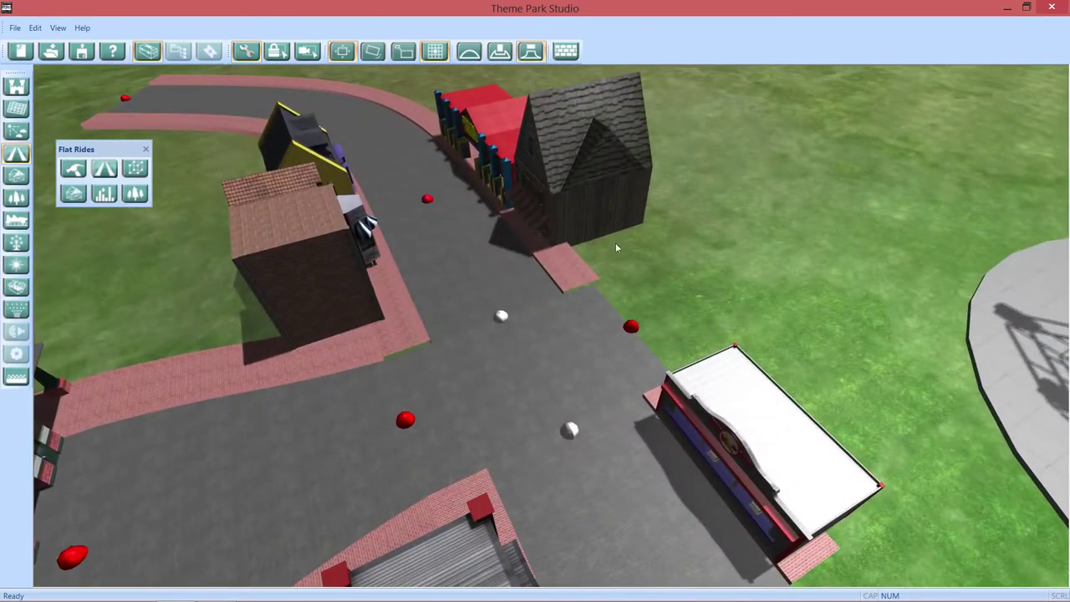
drag(569, 266, 585, 296)
click(104, 193)
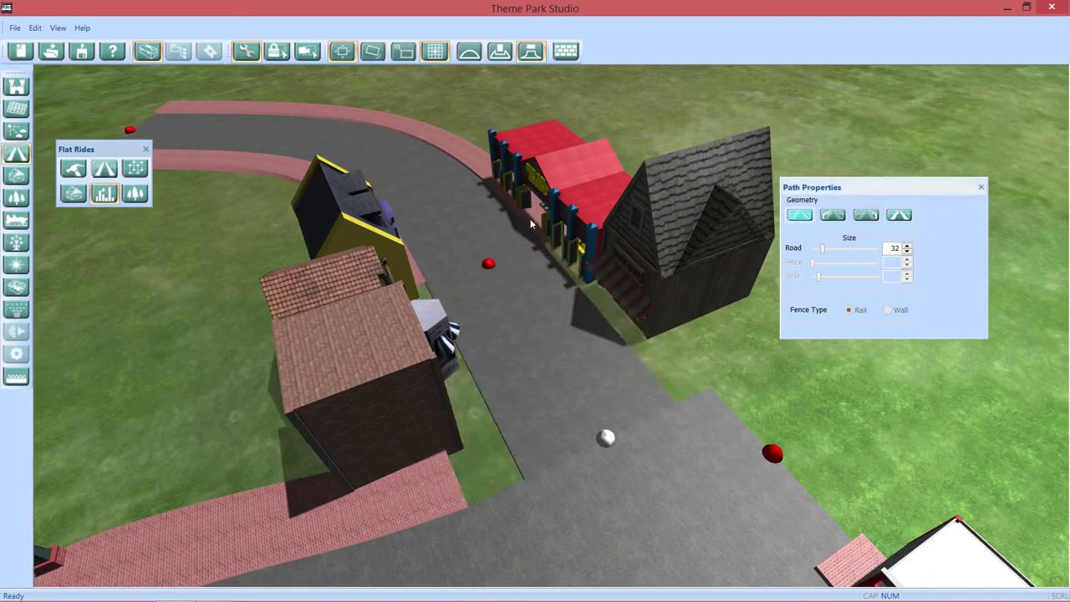
click(898, 215)
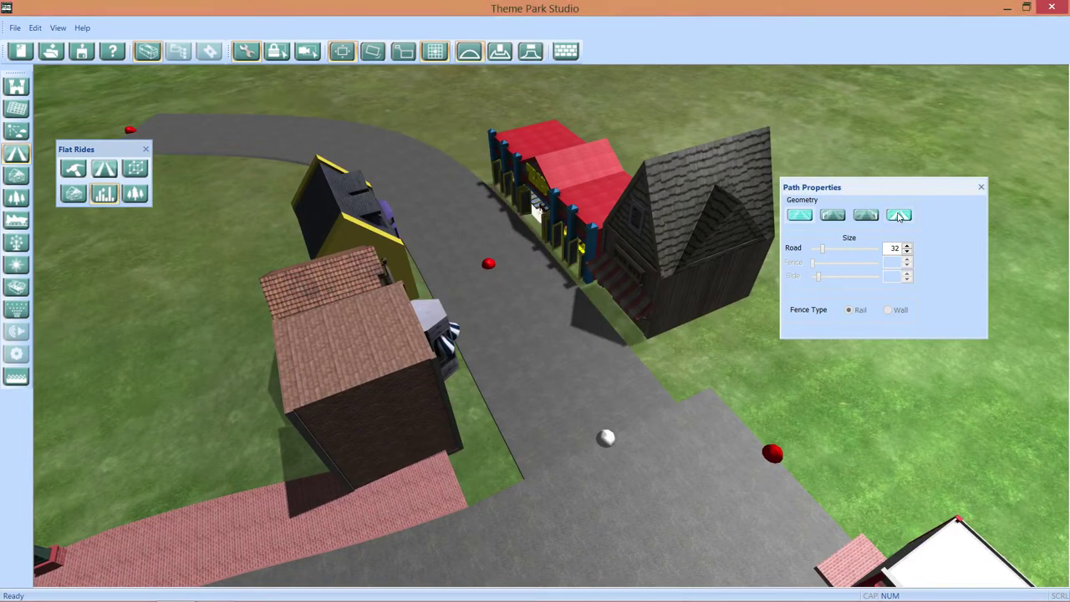
key(s)
key(d)
click(572, 460)
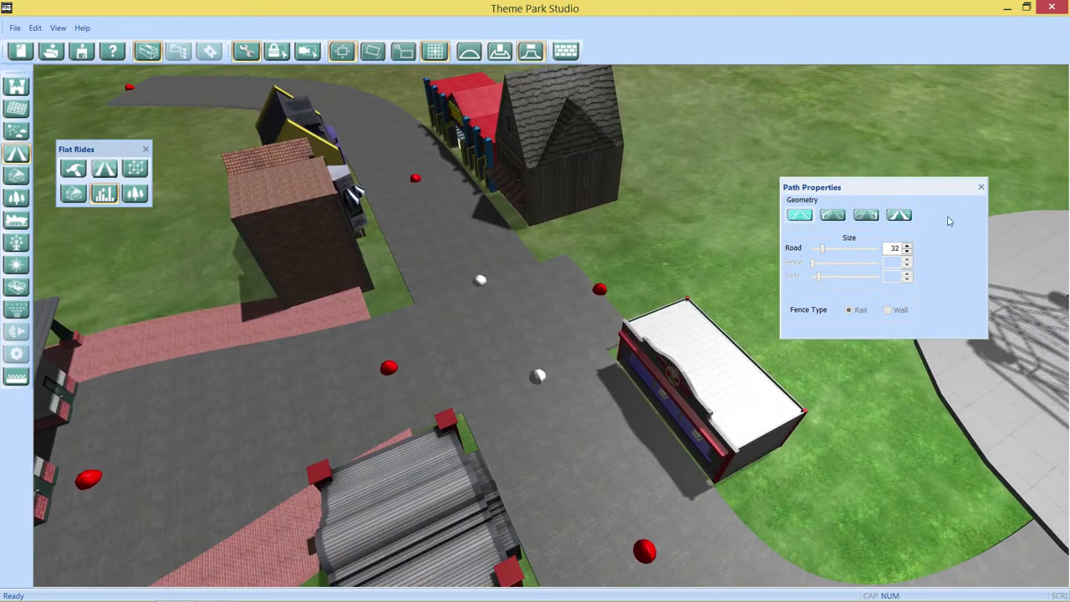
click(981, 189)
Inspect the path junction and the curved path to the Ferris wheel from several angles
drag(636, 378, 829, 387)
key(s)
key(d)
scroll(747, 354, up, 3)
key(w)
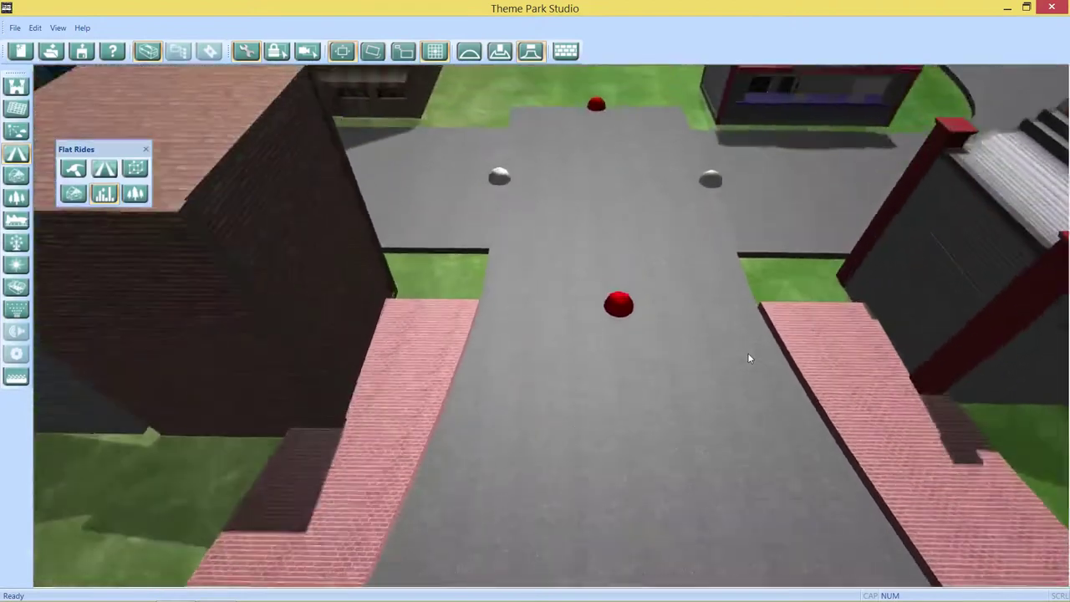
key(Up)
key(d)
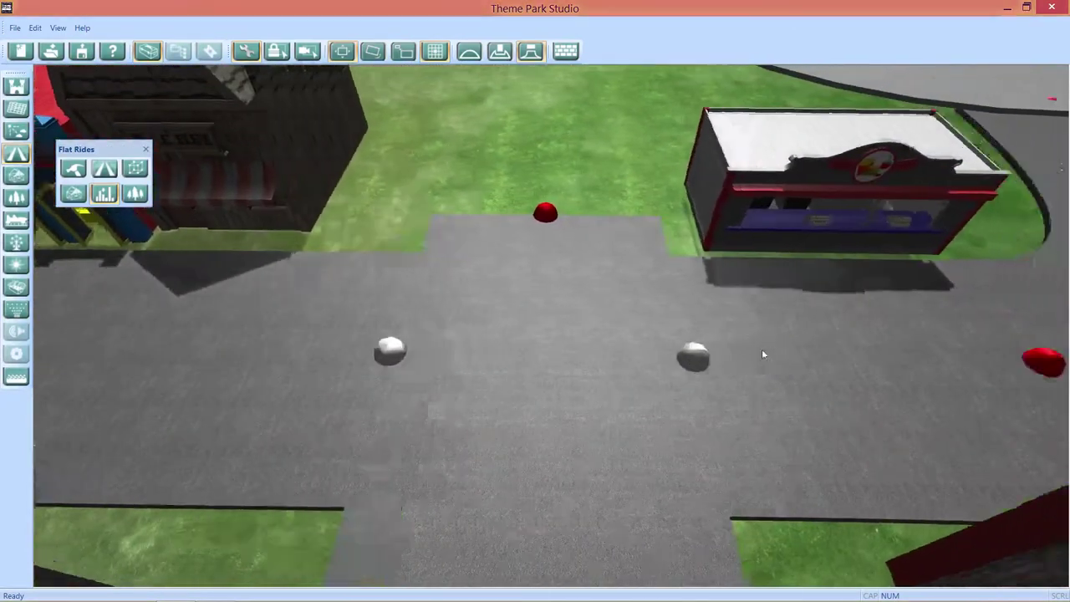
drag(819, 304, 626, 363)
key(s)
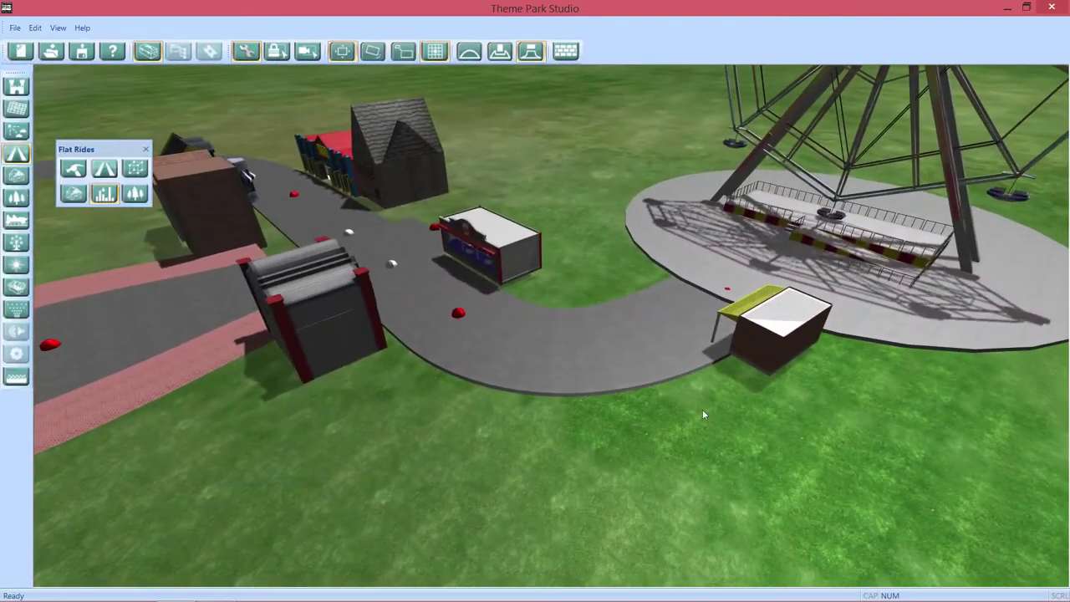
Examine how the steak house and the food stand line up with the edges of the street
key(Up)
key(d)
drag(648, 411, 432, 465)
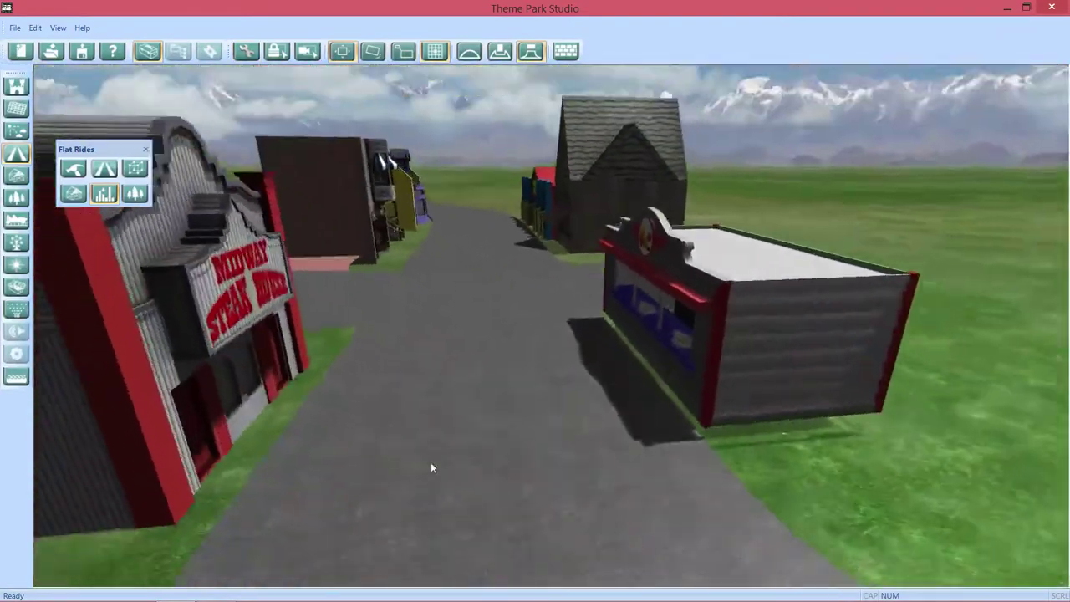
drag(643, 451, 493, 483)
key(a)
drag(583, 484, 708, 414)
key(s)
key(w)
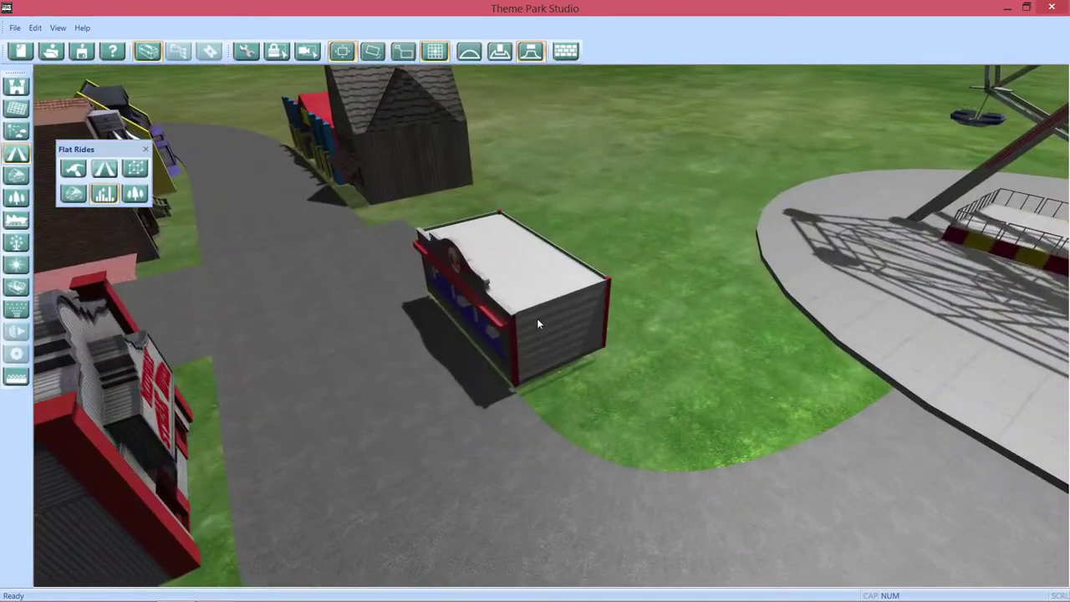
Move the white-roofed food stand slightly forward so its front meets the edge of the street
click(536, 317)
click(558, 333)
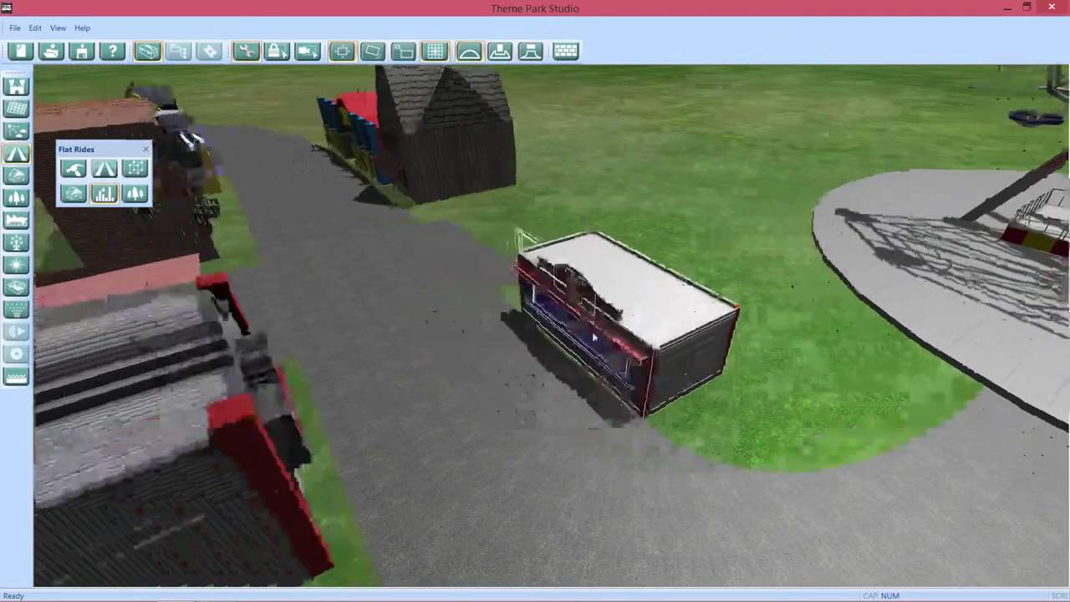
key(Up)
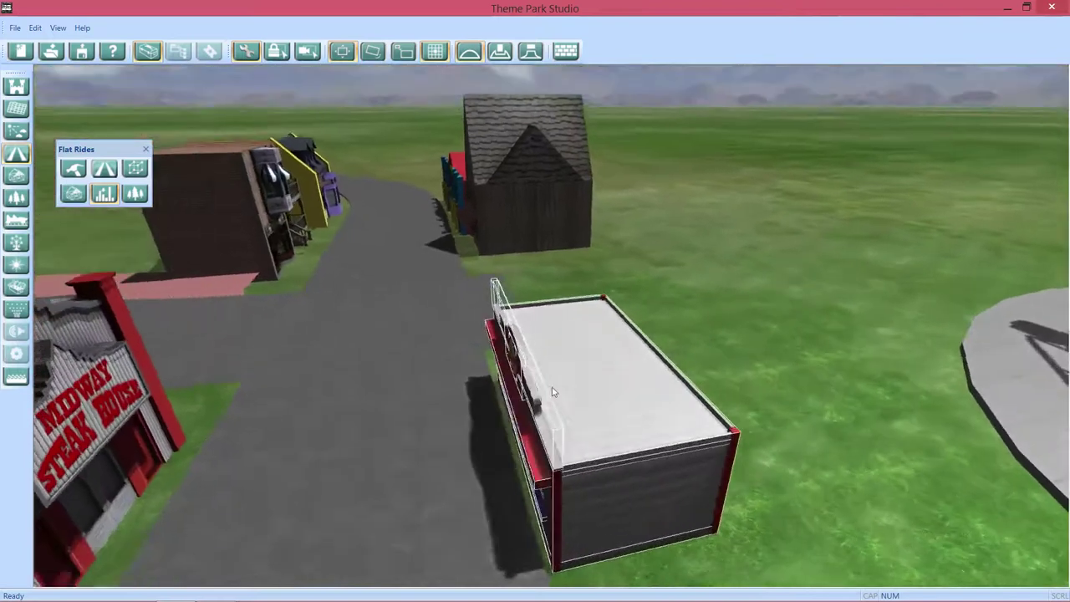
key(s)
drag(552, 391, 661, 388)
key(a)
drag(587, 391, 672, 382)
key(s)
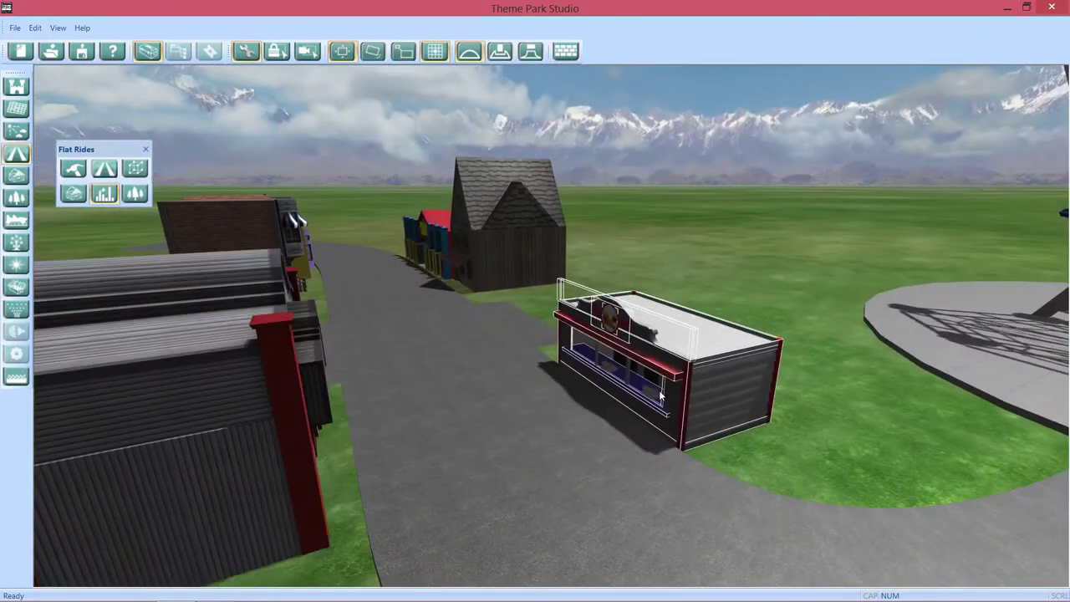
drag(666, 397, 532, 417)
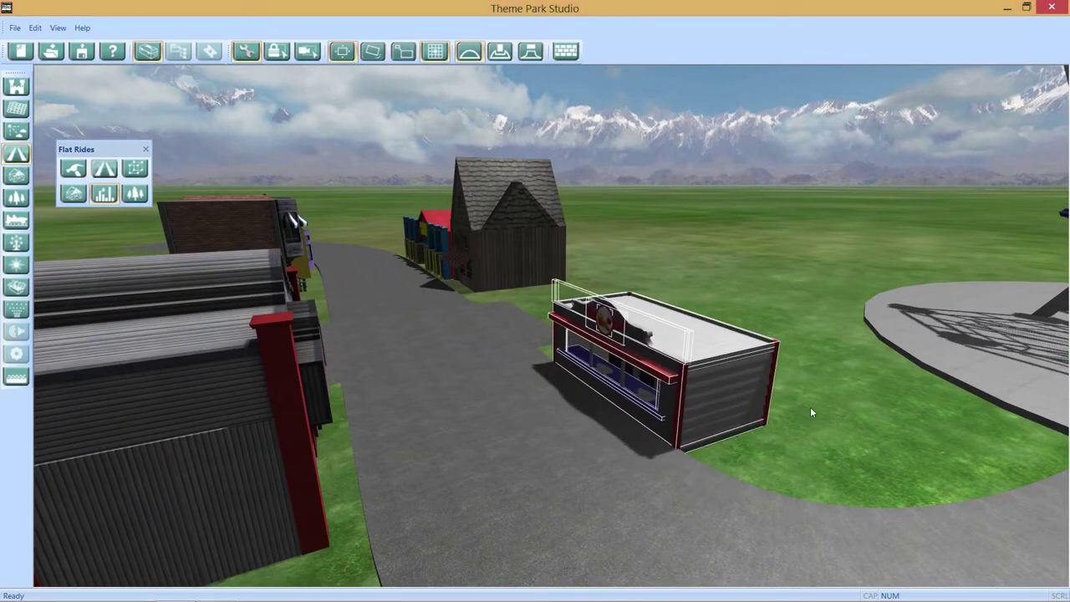
click(850, 388)
With the grid turned off, move the Midway Steak House forward to the edge of the street
drag(756, 460, 799, 458)
drag(535, 425, 343, 405)
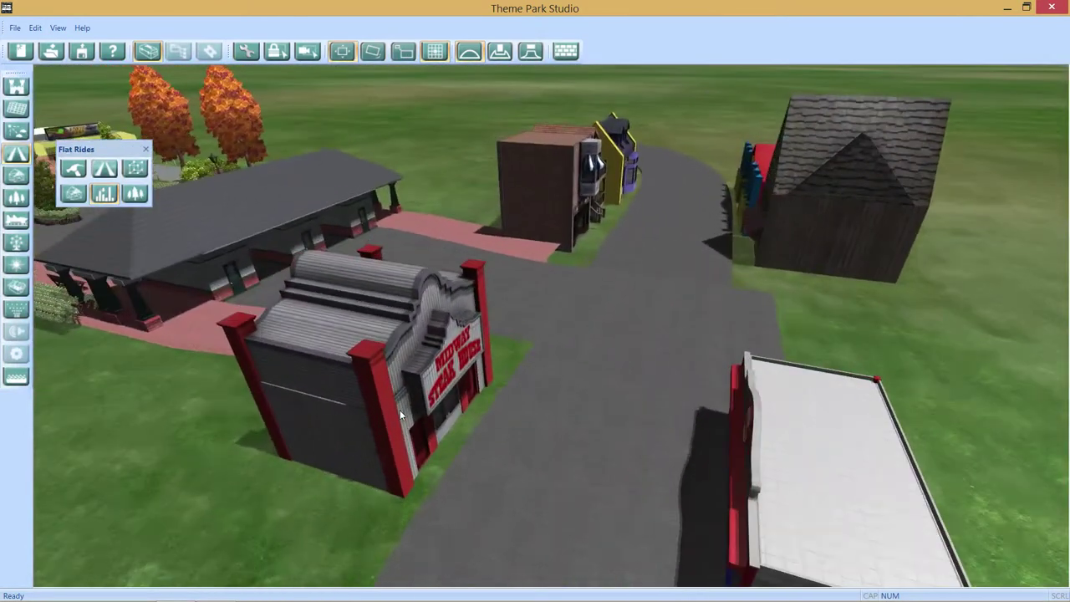
click(433, 422)
drag(441, 421, 597, 450)
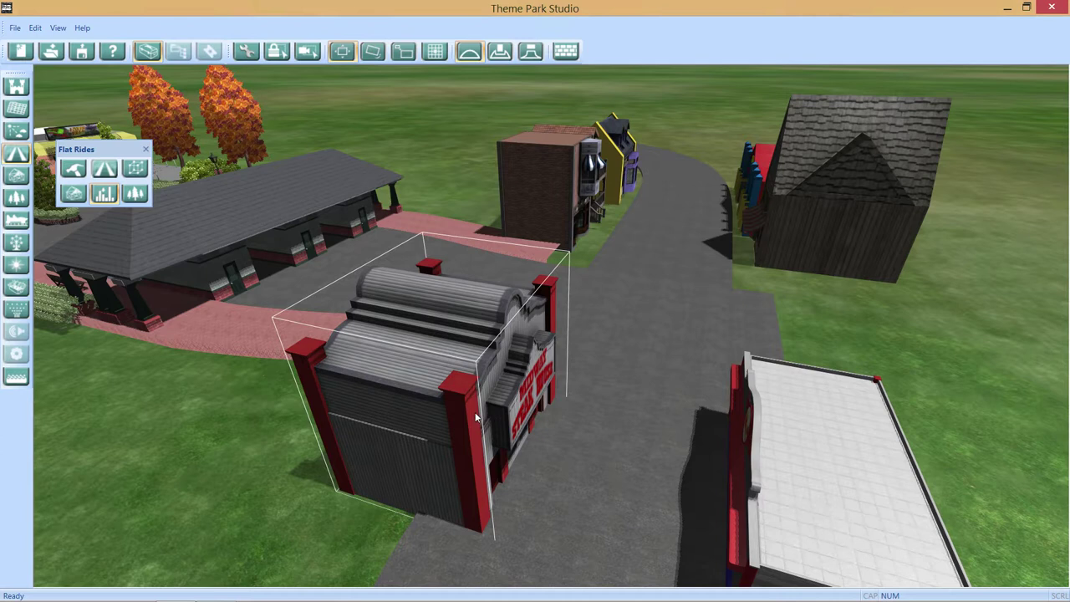
mouse_move(505, 418)
mouse_down()
mouse_move(440, 389)
mouse_move(491, 426)
mouse_up()
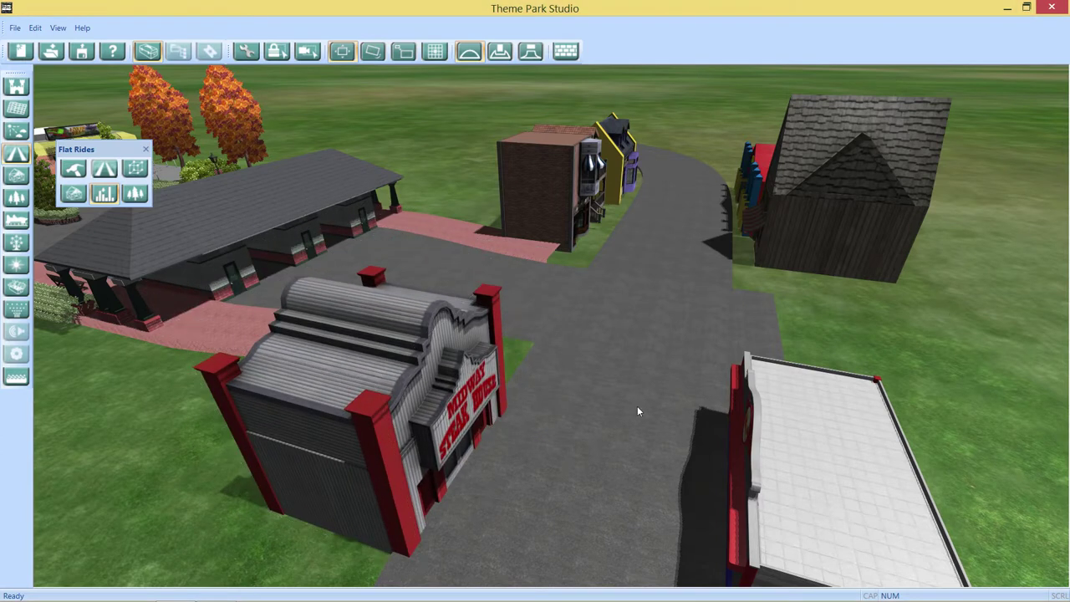
Position the yellow-awning stand along the edge of the path beside the Ferris wheel plaza
drag(621, 405, 417, 300)
click(357, 279)
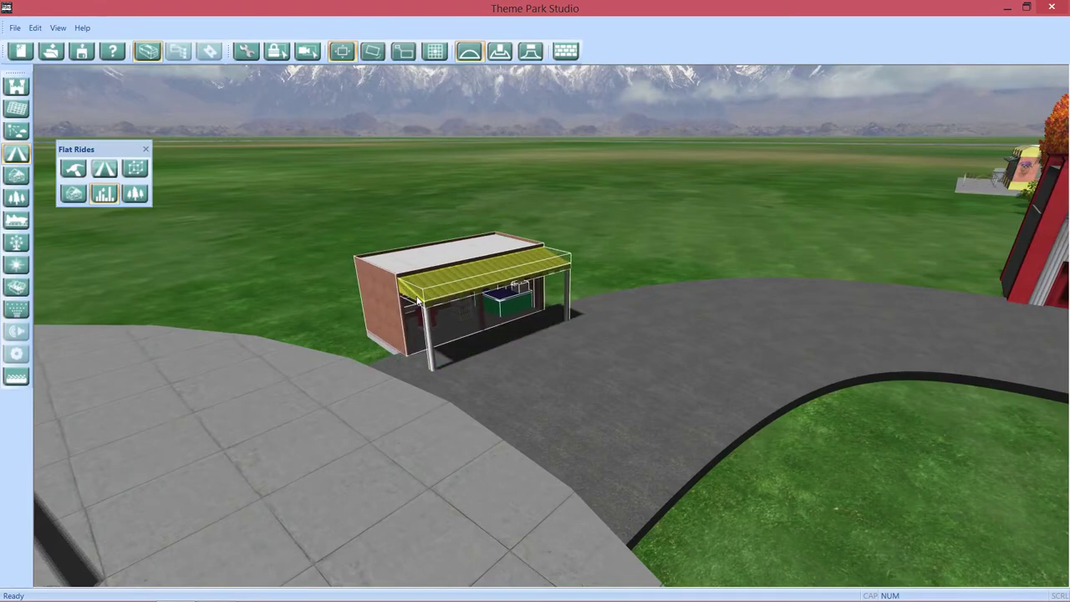
drag(607, 191, 438, 363)
Unbolt the grey wooden house with the balcony and move it forward to the edge of the street
key(w)
key(d)
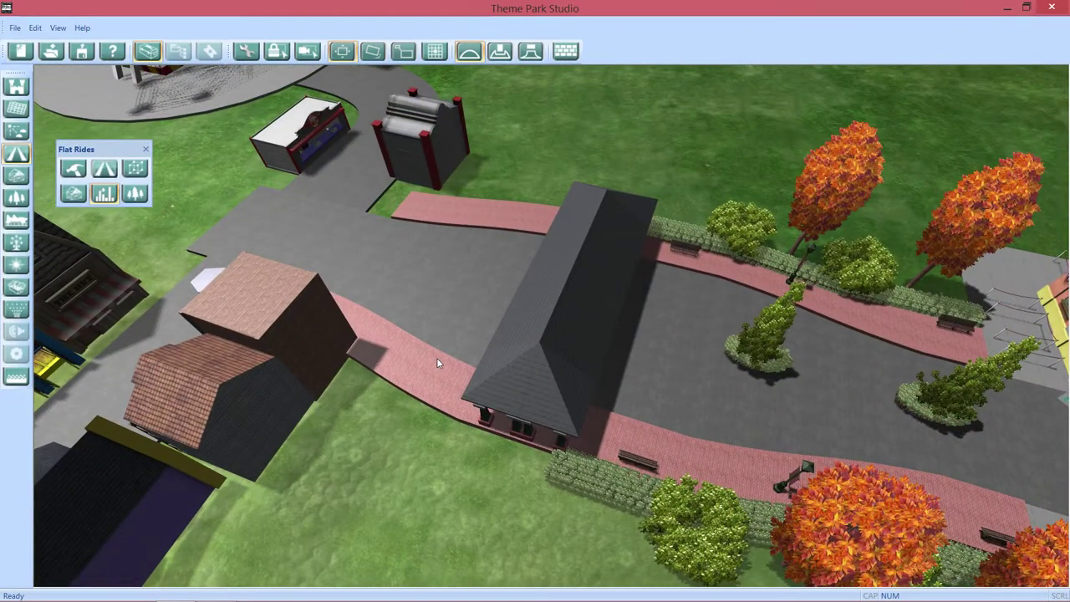
key(a)
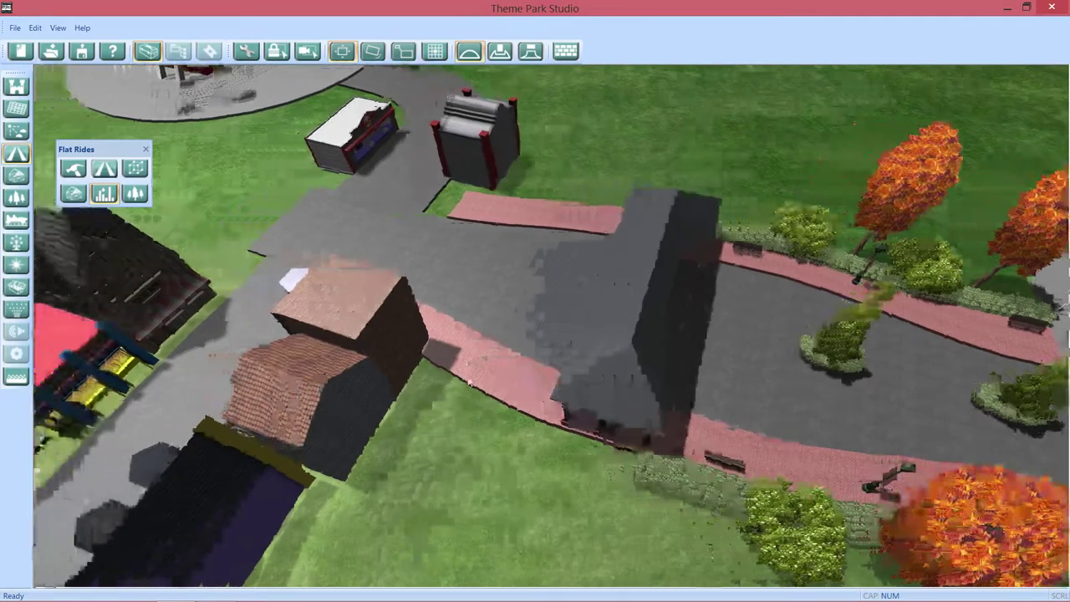
drag(437, 363, 787, 332)
click(790, 359)
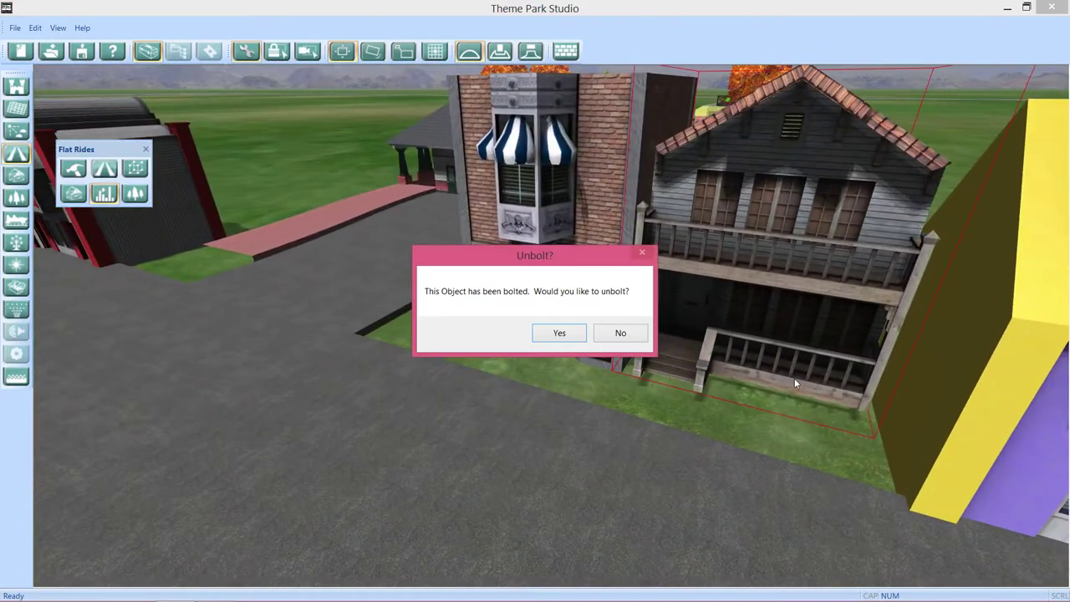
click(575, 335)
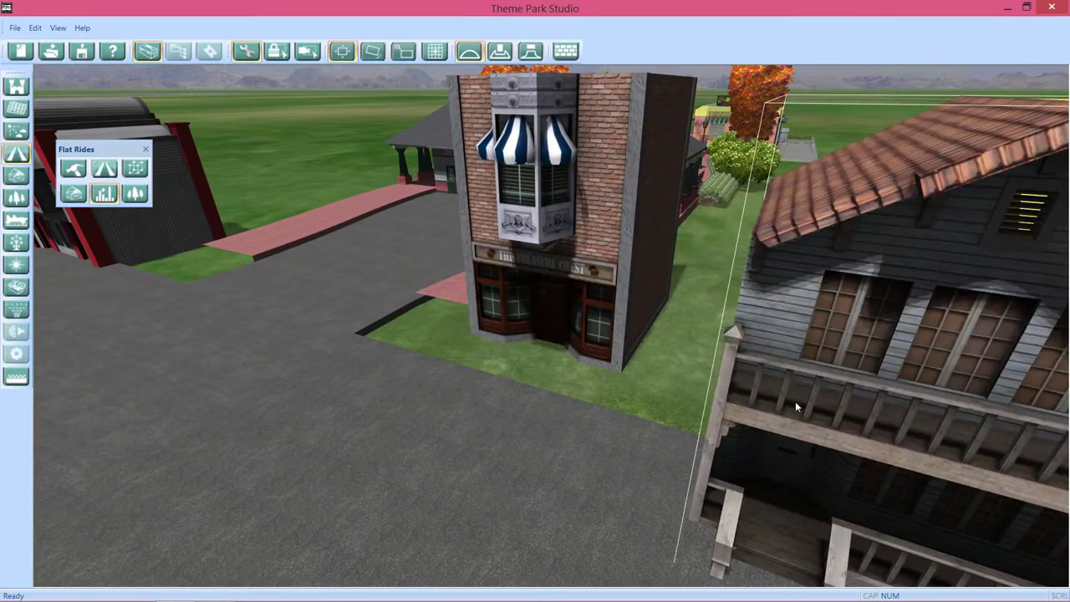
drag(725, 333, 785, 387)
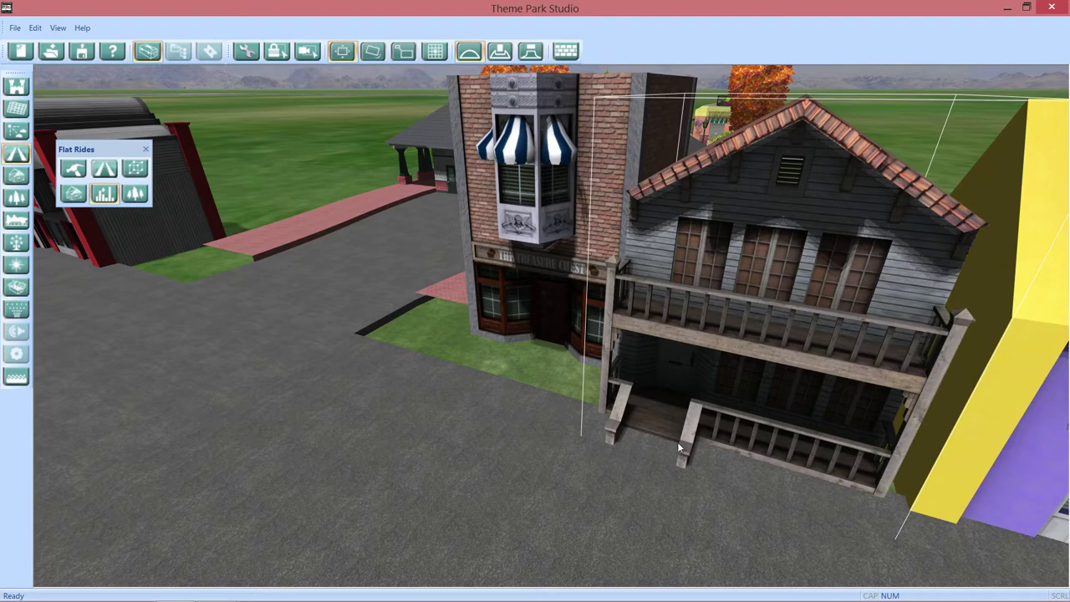
Unbolt the brick Treasure Chest building and move it forward to the edge of the street beside the grey wooden house
drag(677, 443, 710, 377)
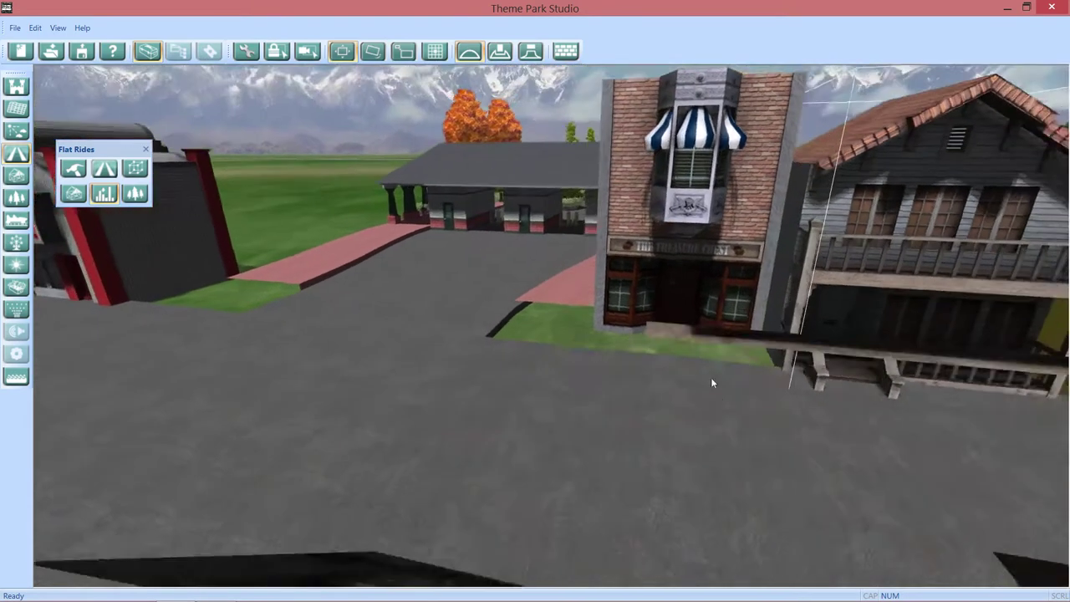
scroll(706, 366, up, 3)
click(698, 361)
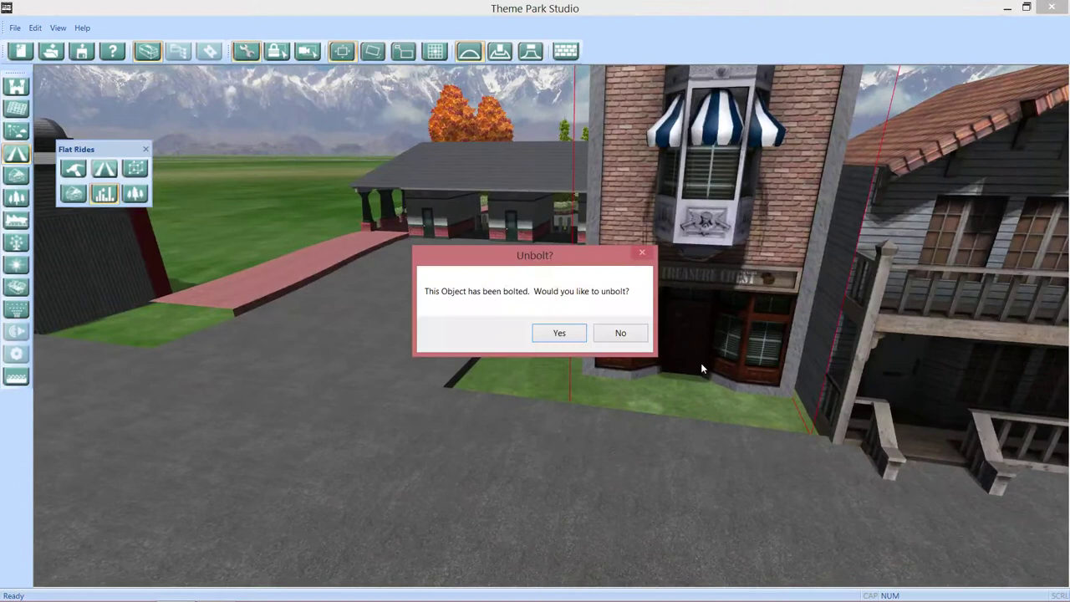
click(583, 336)
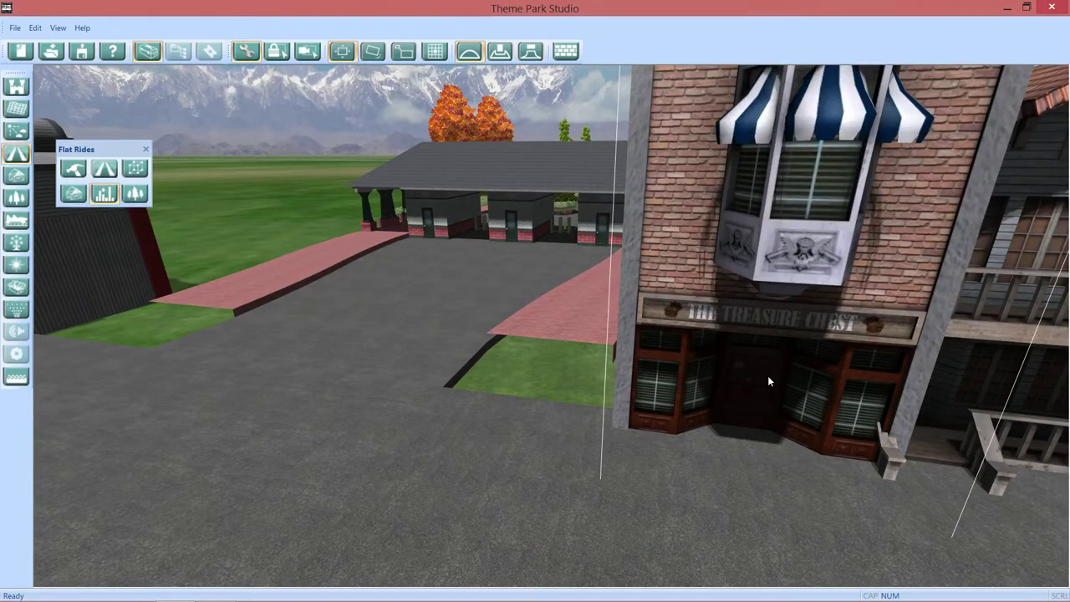
drag(781, 377, 777, 377)
Examine the repositioned buildings and the paths from above, from the Ferris wheel plaza to the park entrance
scroll(688, 428, down, 8)
drag(688, 428, 850, 356)
scroll(849, 356, down, 2)
drag(580, 390, 811, 432)
key(d)
key(s)
scroll(873, 424, down, 5)
key(d)
key(s)
key(w)
key(a)
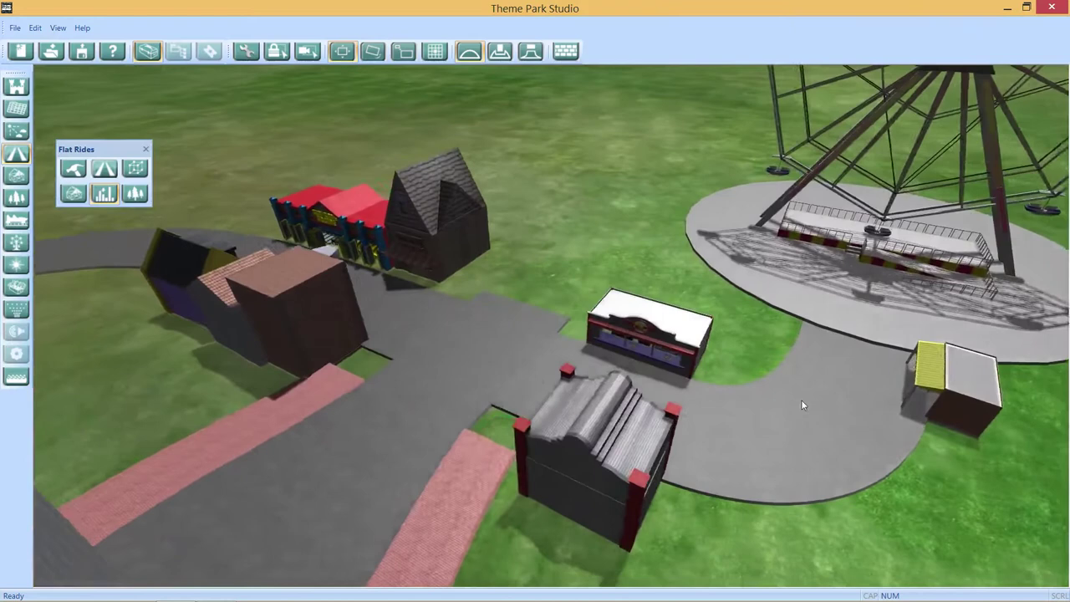
drag(528, 404, 662, 449)
key(d)
key(w)
key(w)
key(w)
key(a)
key(w)
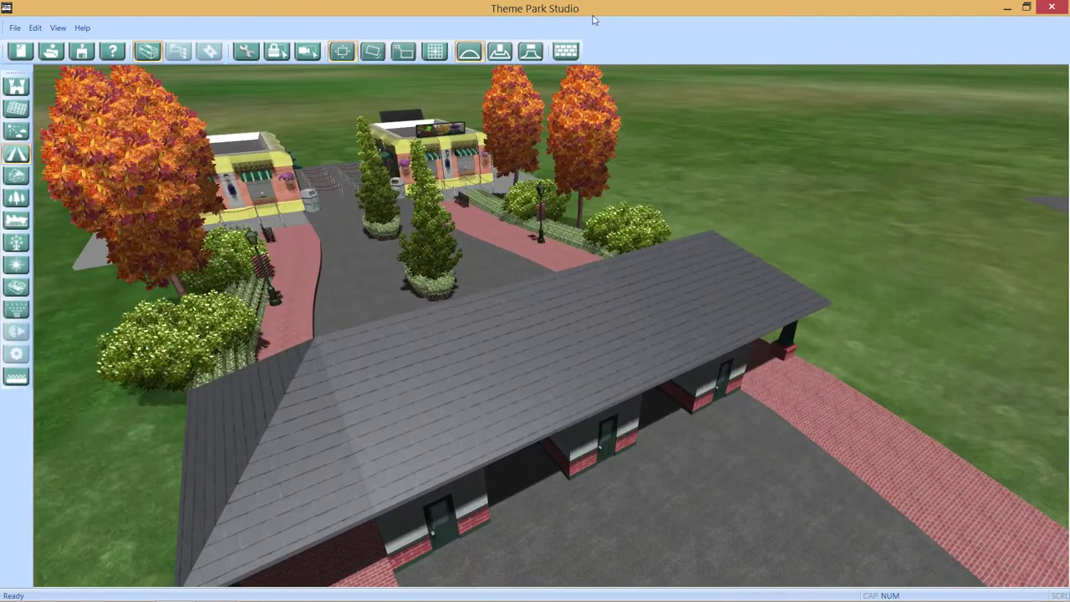
Show the material tools and select the Cracked Tarmac texture from Material Library 2
click(556, 59)
key(s)
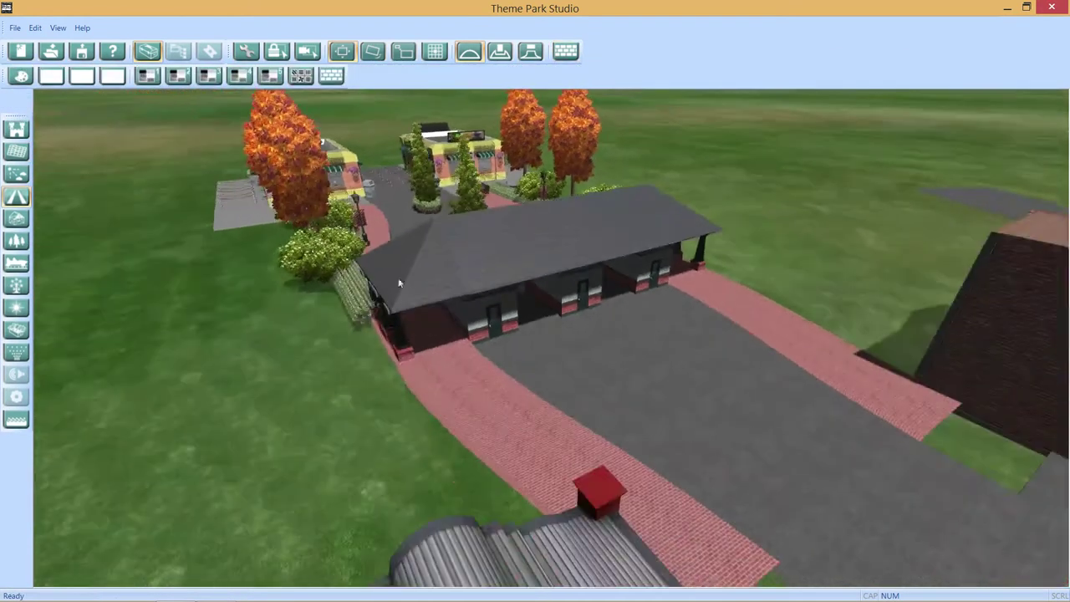
drag(600, 352, 562, 331)
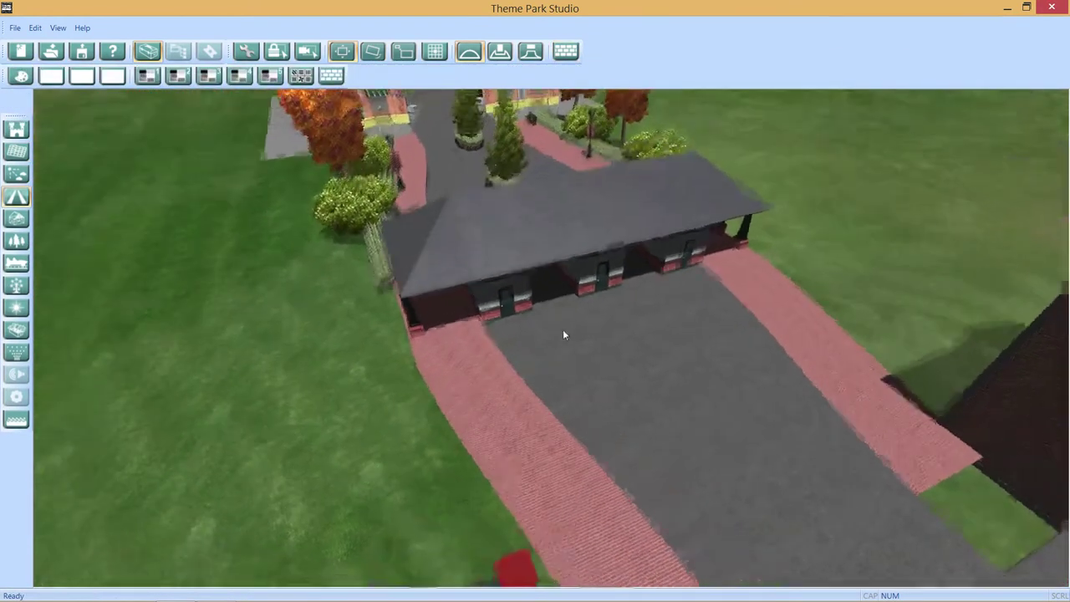
click(178, 77)
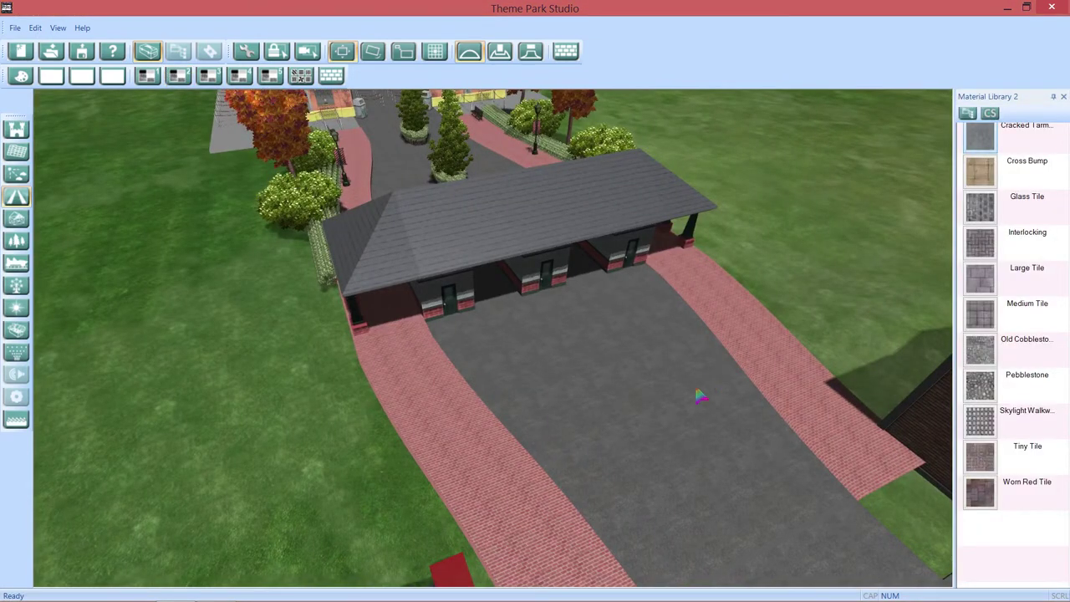
Apply Cracked Tarmac to the road section between the brick sidewalks in front of the entrance building
key(d)
drag(696, 474, 650, 451)
key(s)
key(w)
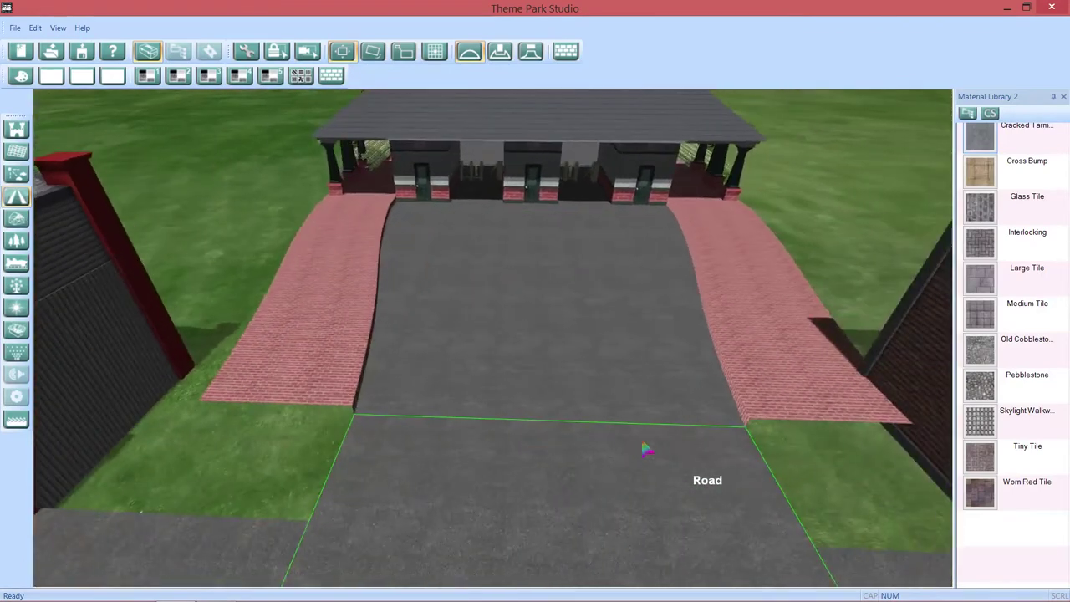
scroll(609, 463, up, 4)
scroll(608, 462, down, 3)
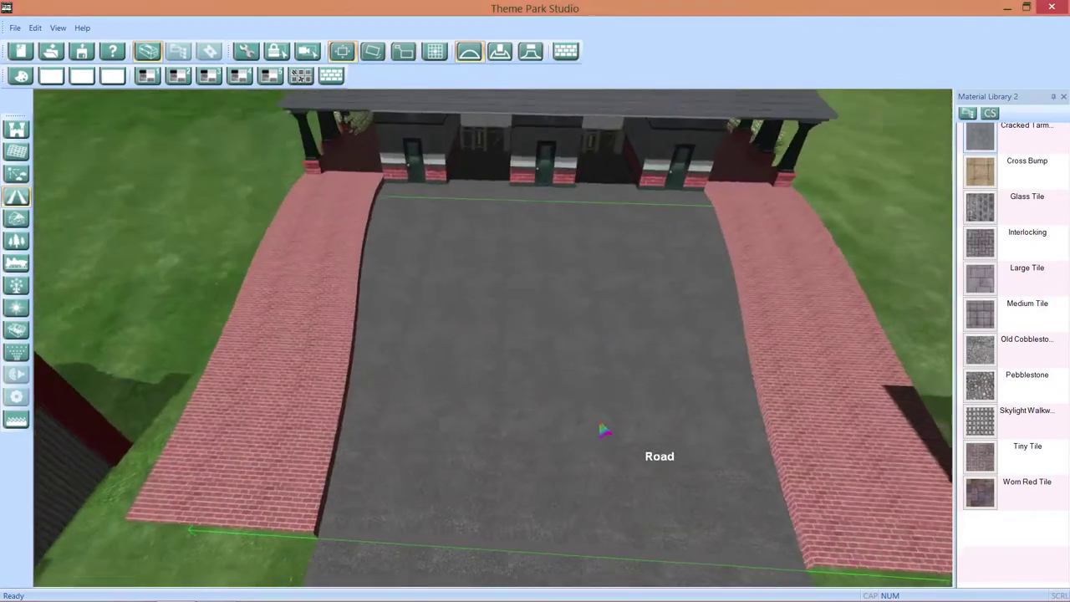
scroll(603, 431, up, 5)
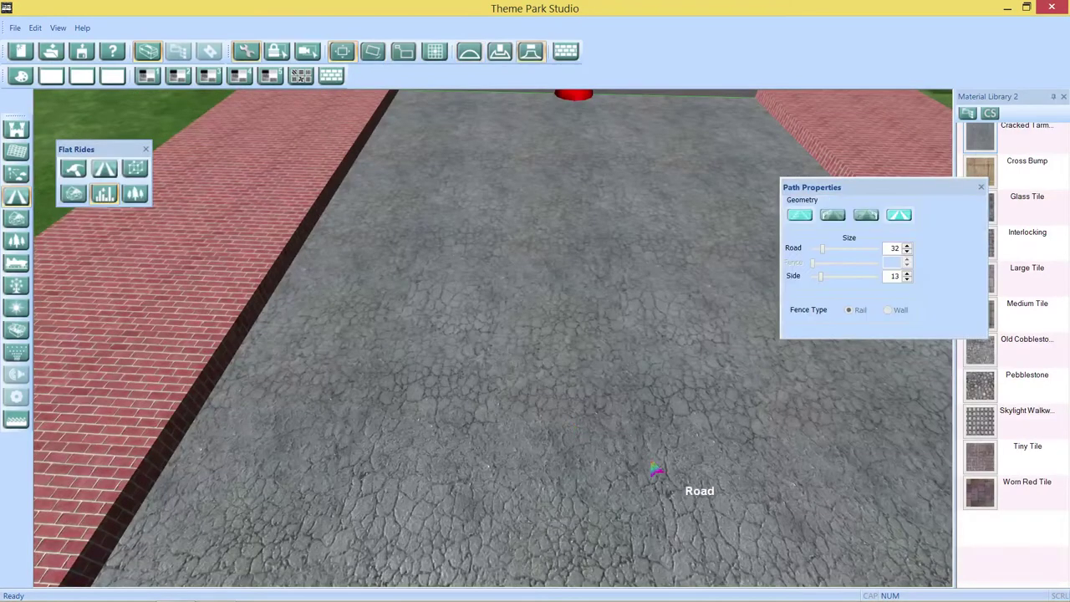
scroll(657, 468, down, 4)
scroll(658, 466, up, 3)
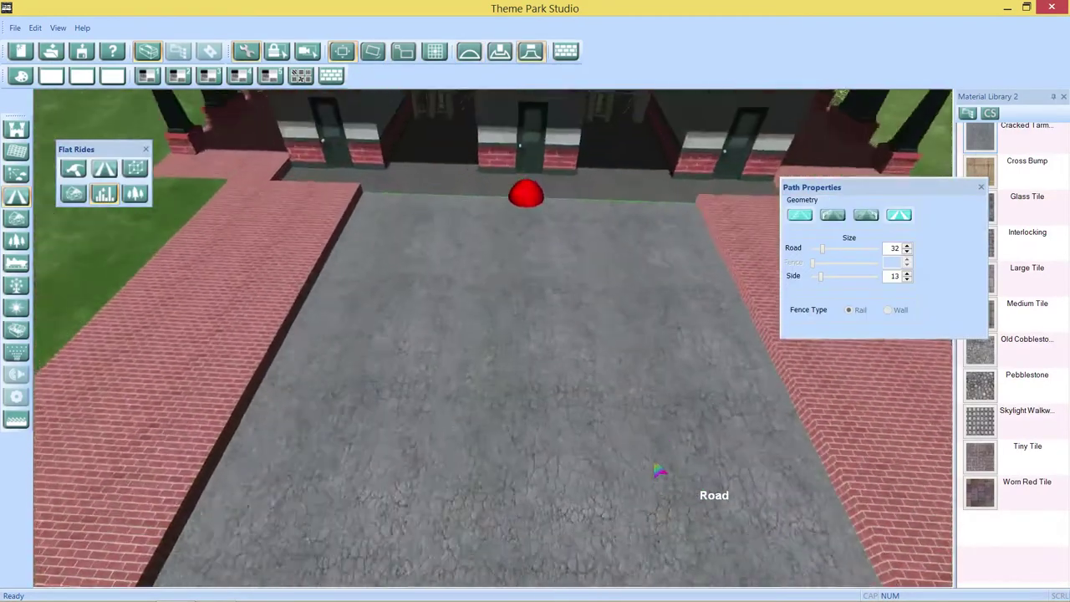
Apply Cracked Tarmac to the tree-lined entrance plaza road behind the entrance building
scroll(656, 468, up, 3)
drag(640, 474, 594, 492)
scroll(594, 492, down, 3)
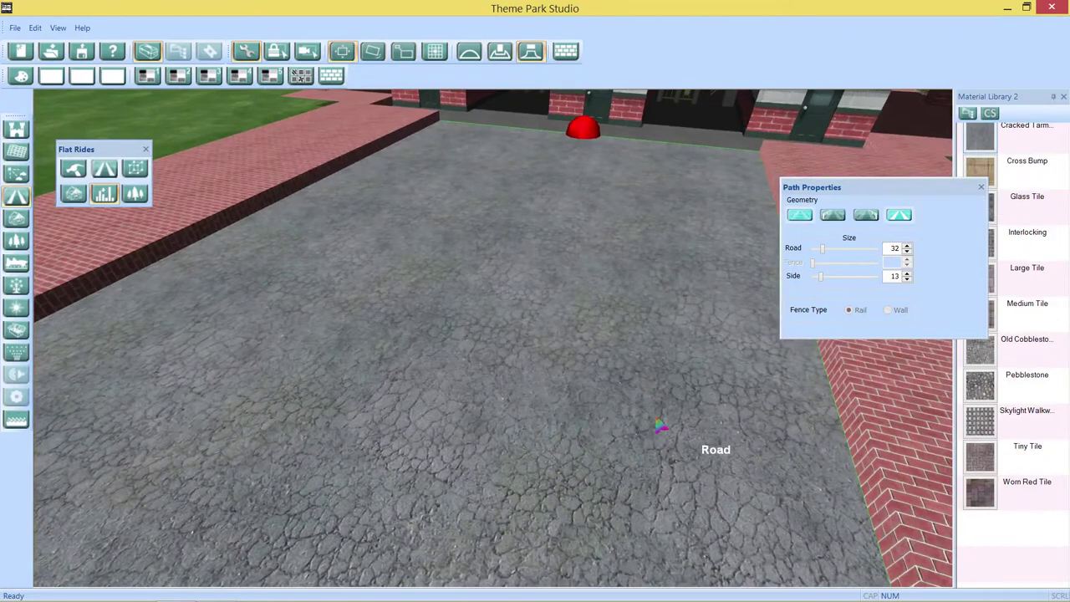
scroll(660, 426, down, 5)
scroll(719, 443, up, 4)
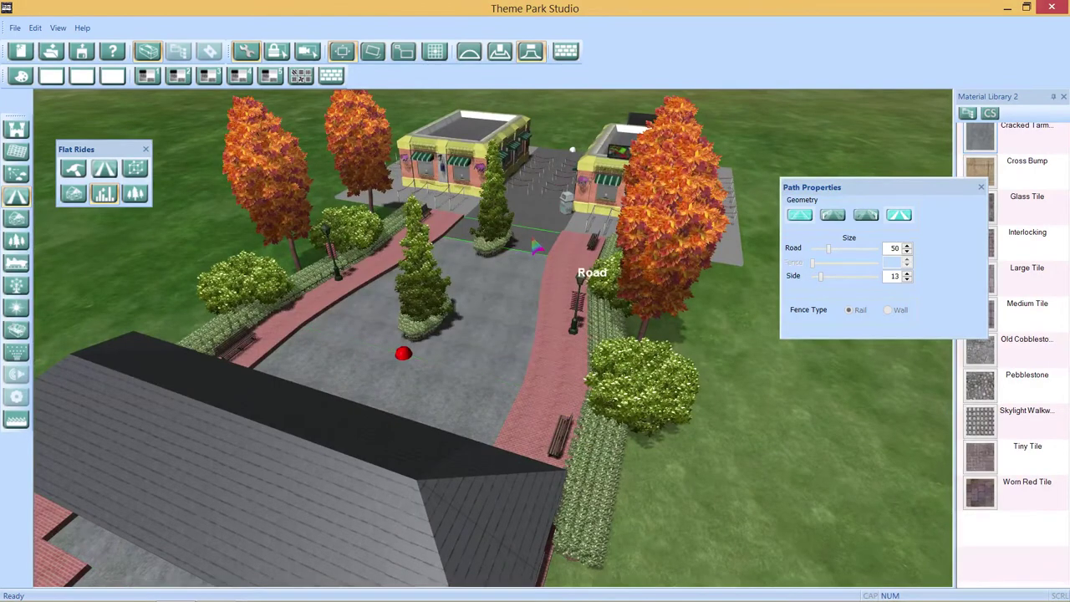
scroll(544, 223, up, 6)
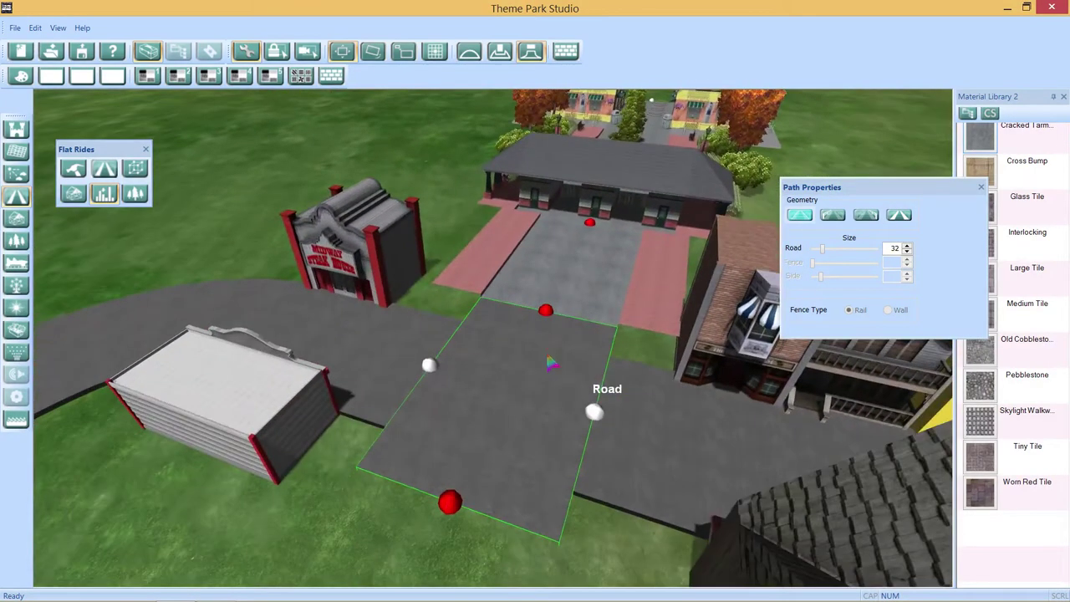
Apply Cracked Tarmac to the central junction and the curved path toward the Ferris wheel plaza, keeping the paths bolted
click(550, 363)
click(361, 349)
key(a)
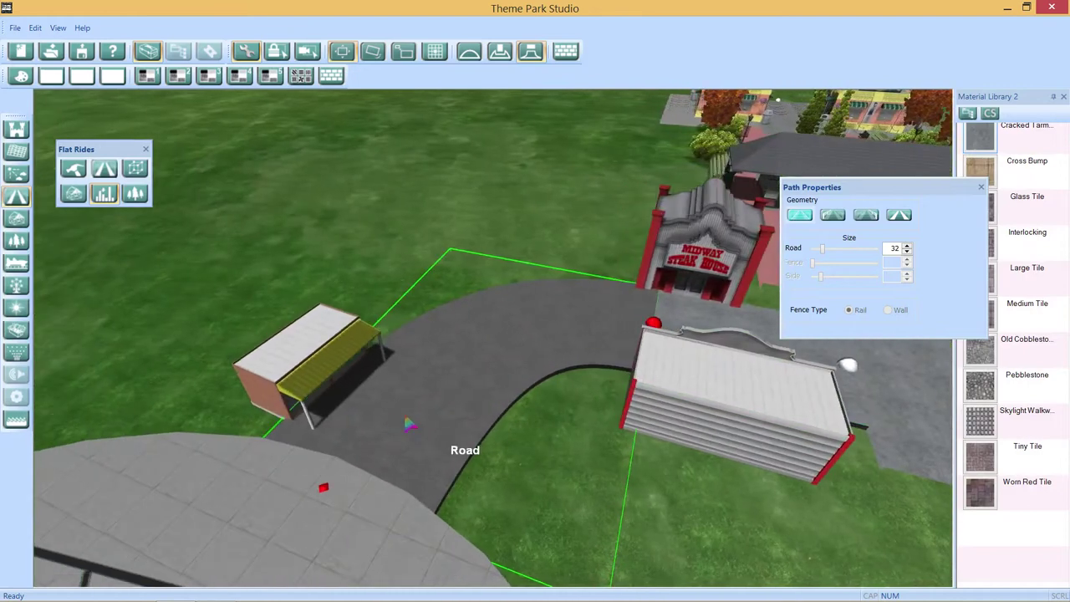
click(410, 424)
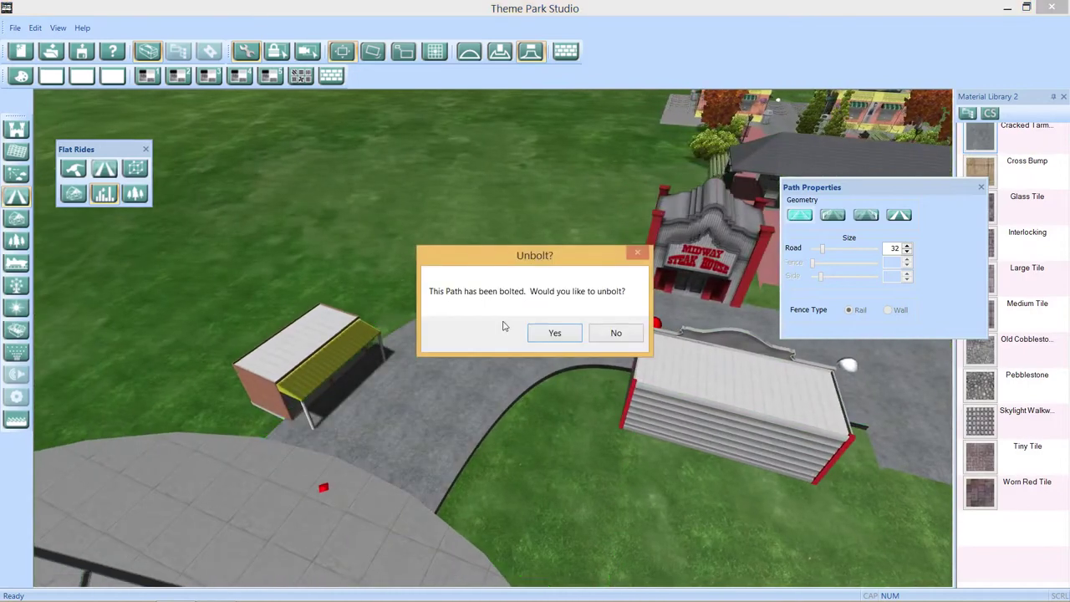
click(611, 335)
Apply Cracked Tarmac to the shop street and the curved road beyond the purple shop, and close the path properties
key(d)
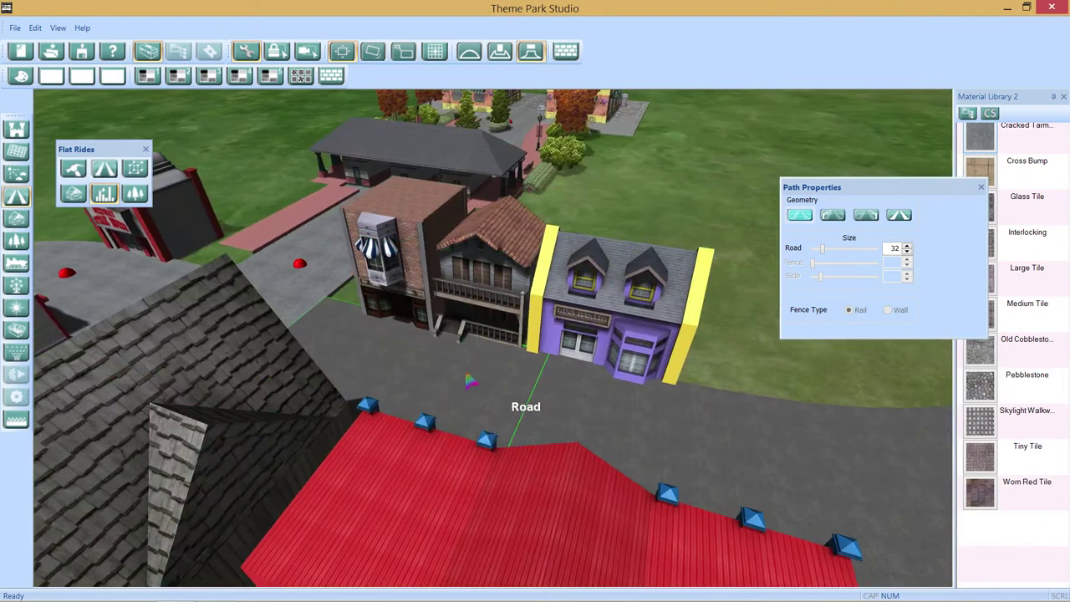
click(470, 380)
click(623, 407)
key(d)
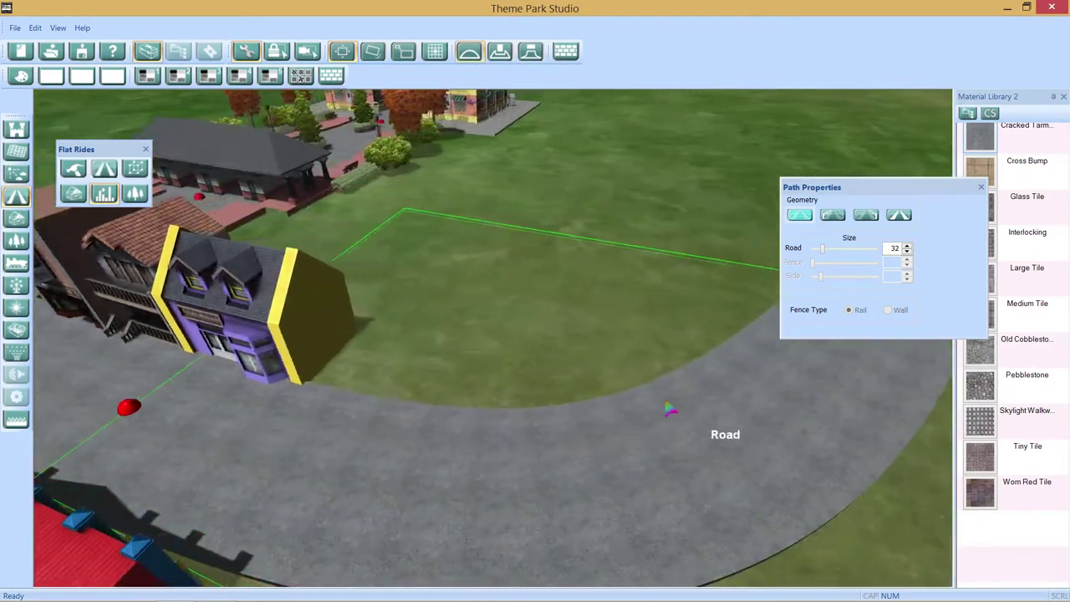
key(a)
key(s)
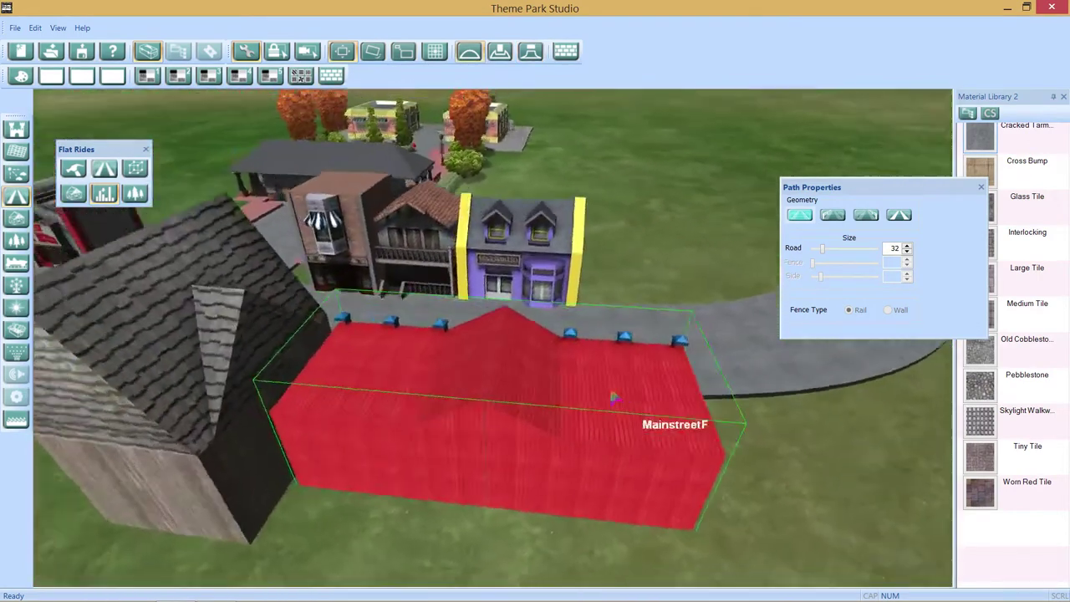
key(w)
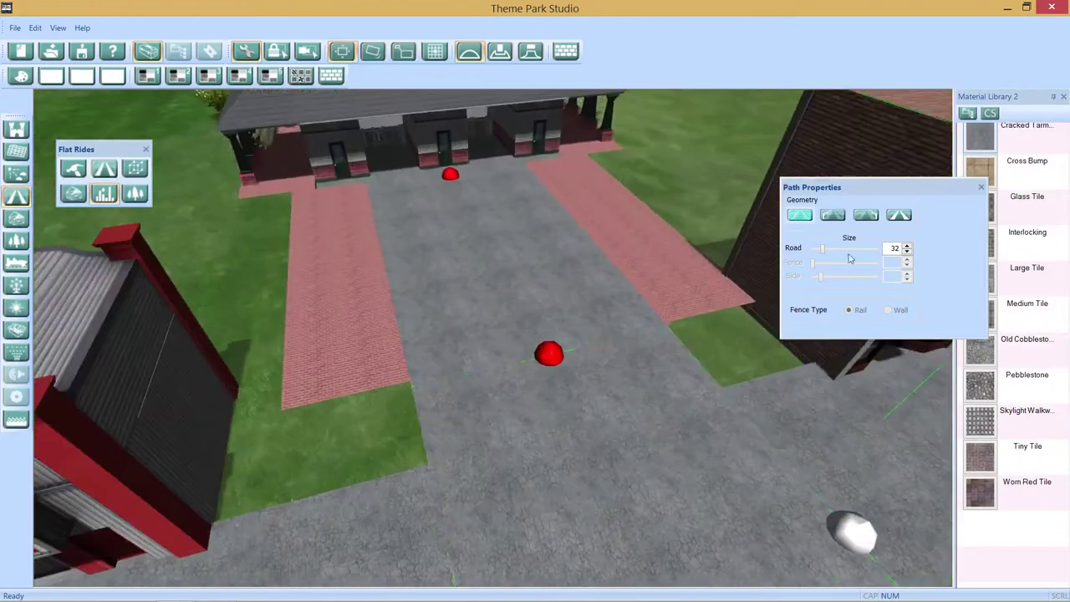
click(981, 192)
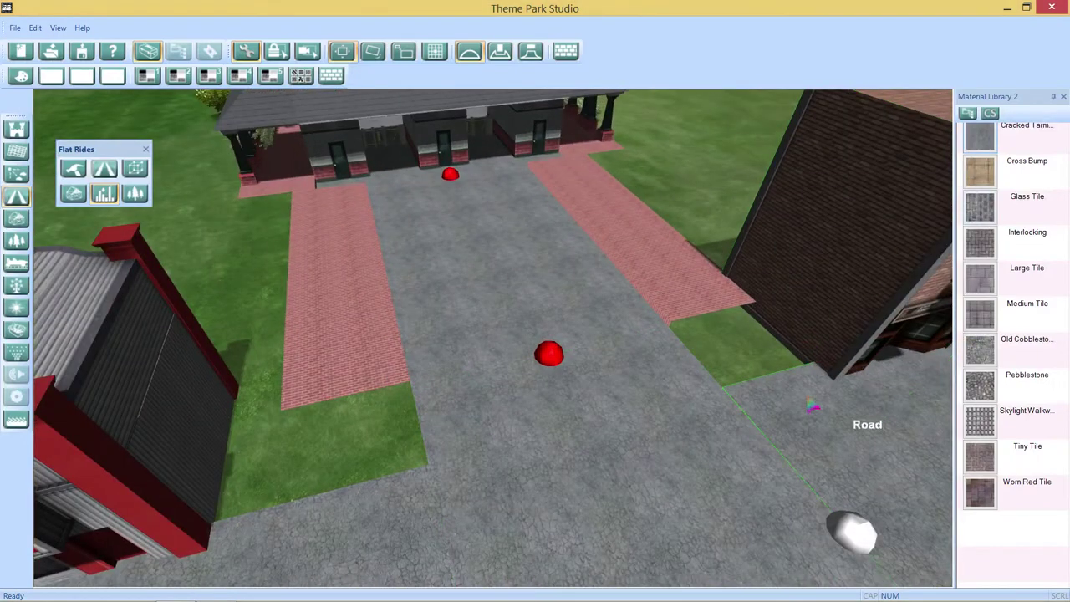
Set the first material colour to grey and apply the tinted Cracked Tarmac to the entrance road, keeping the path bolted
key(Left)
key(Left)
key(Left)
key(Left)
key(d)
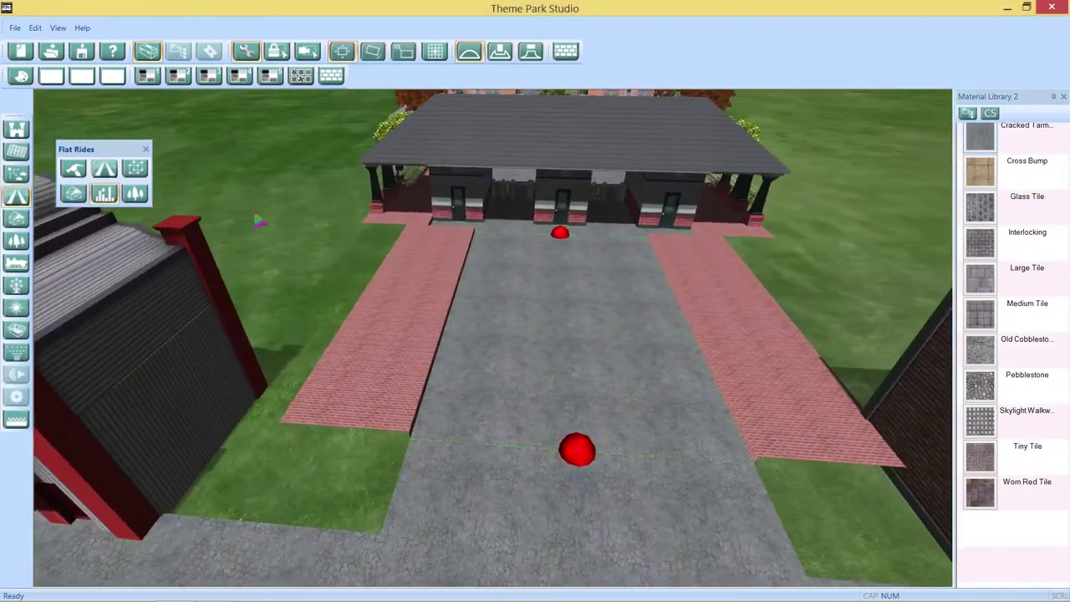
click(59, 86)
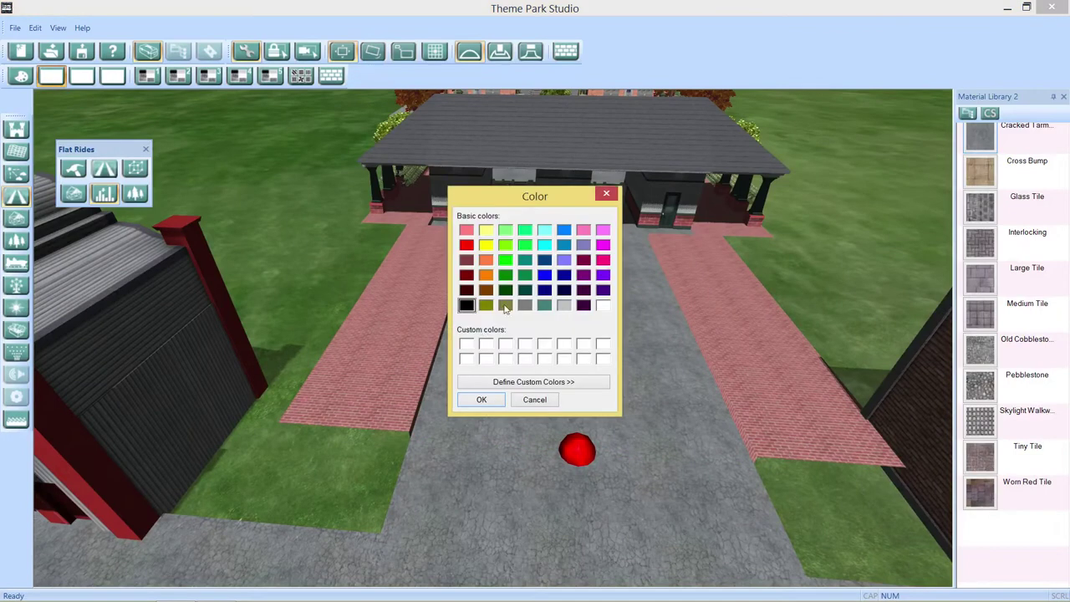
click(481, 399)
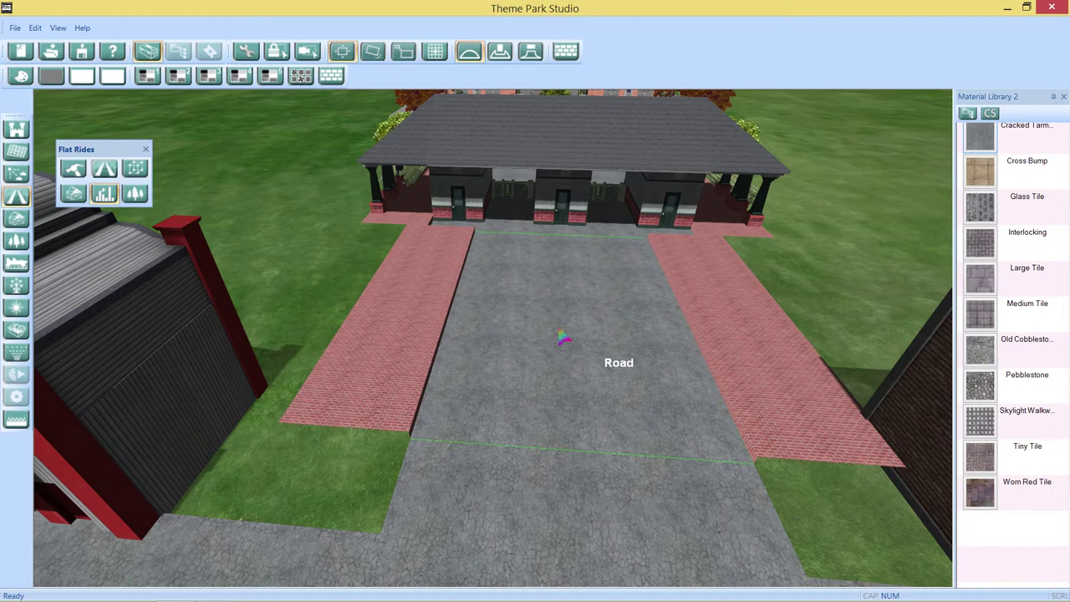
click(645, 421)
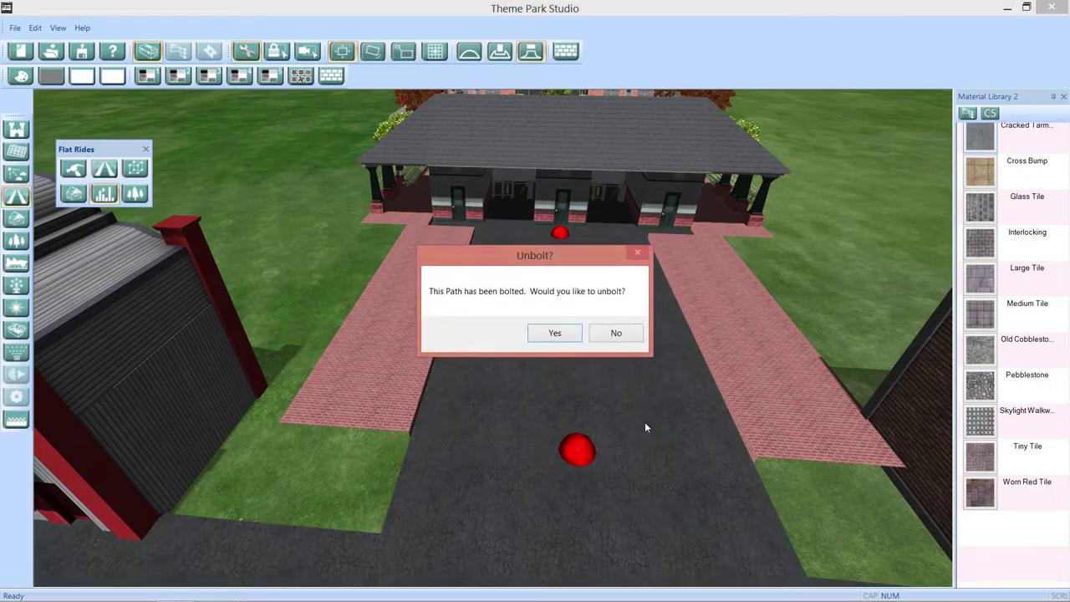
click(615, 333)
Examine the darkened roads along the shops and around the entrance building, and hide the material tools
key(a)
drag(670, 478, 463, 505)
key(s)
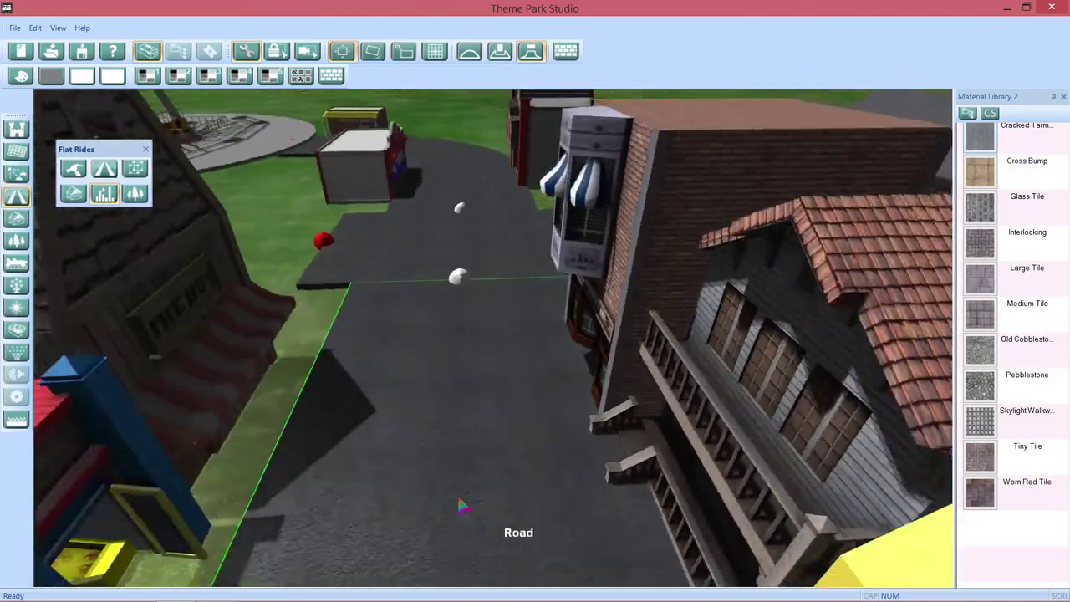
key(d)
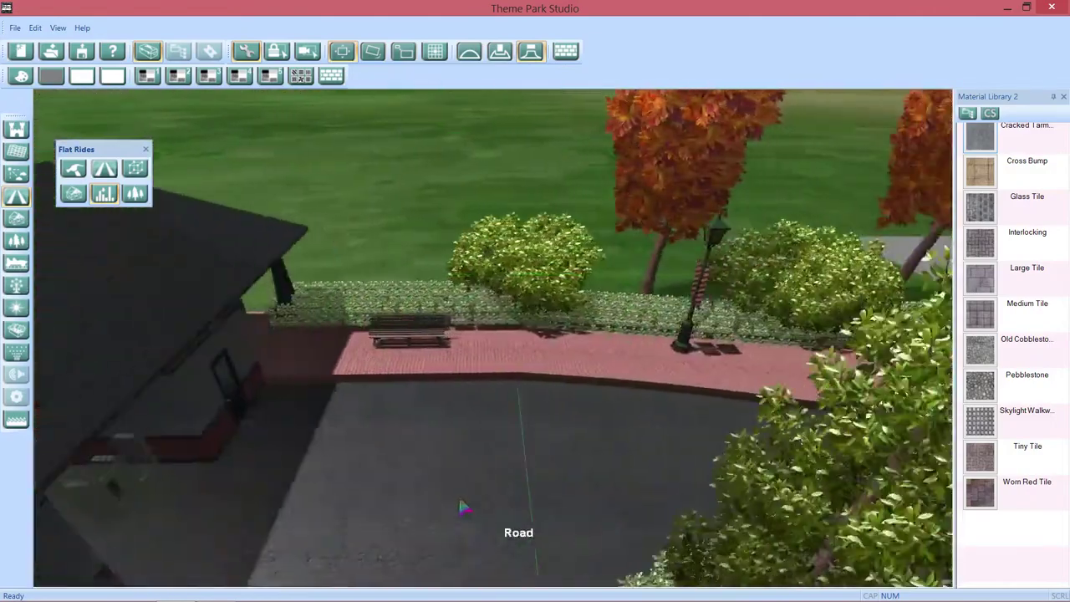
key(a)
key(Down)
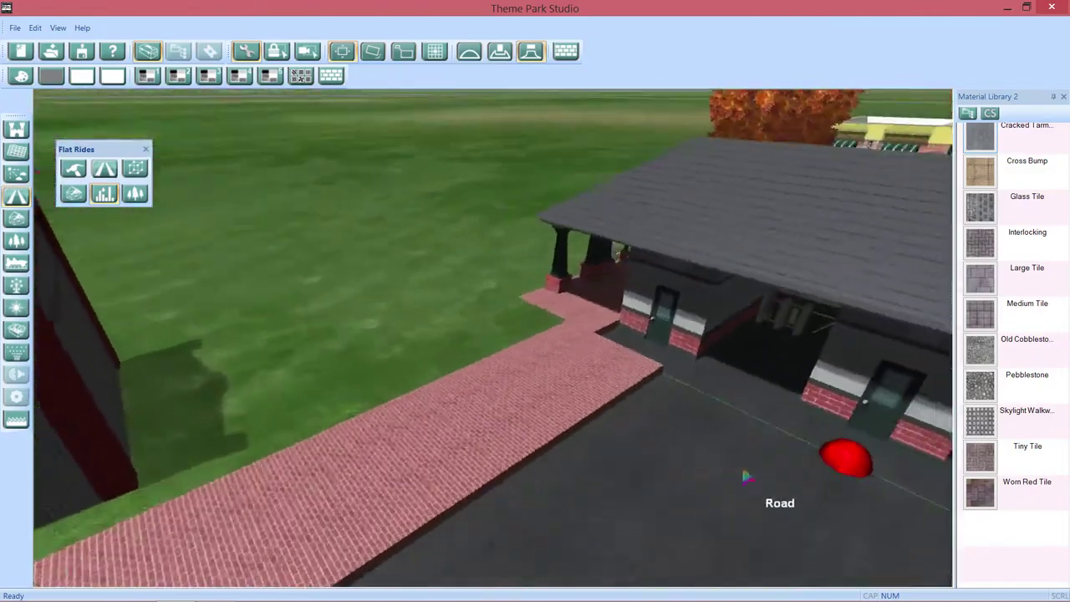
key(Down)
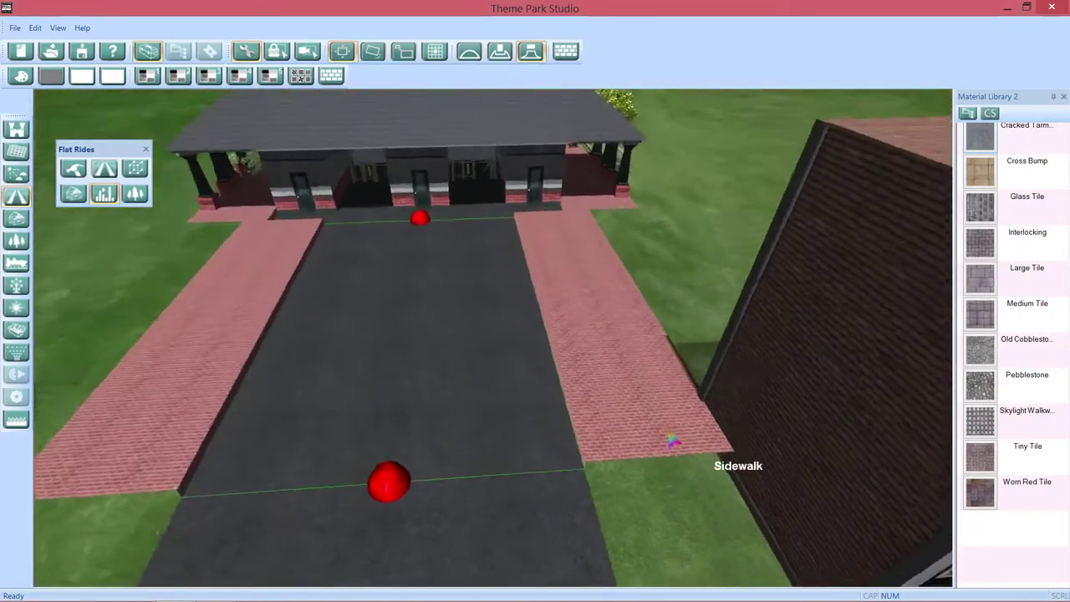
key(a)
key(d)
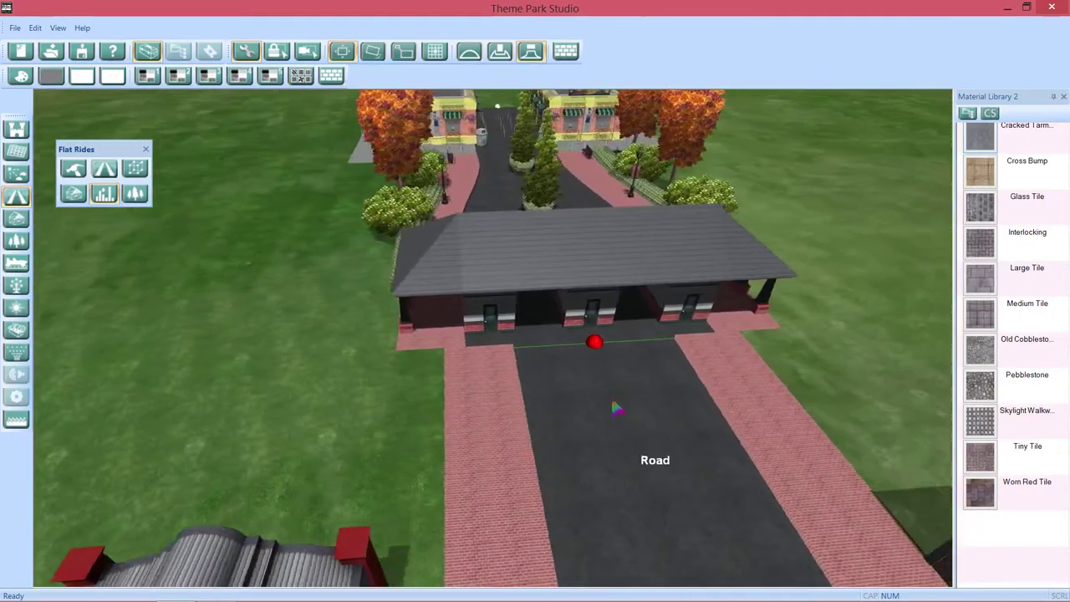
key(d)
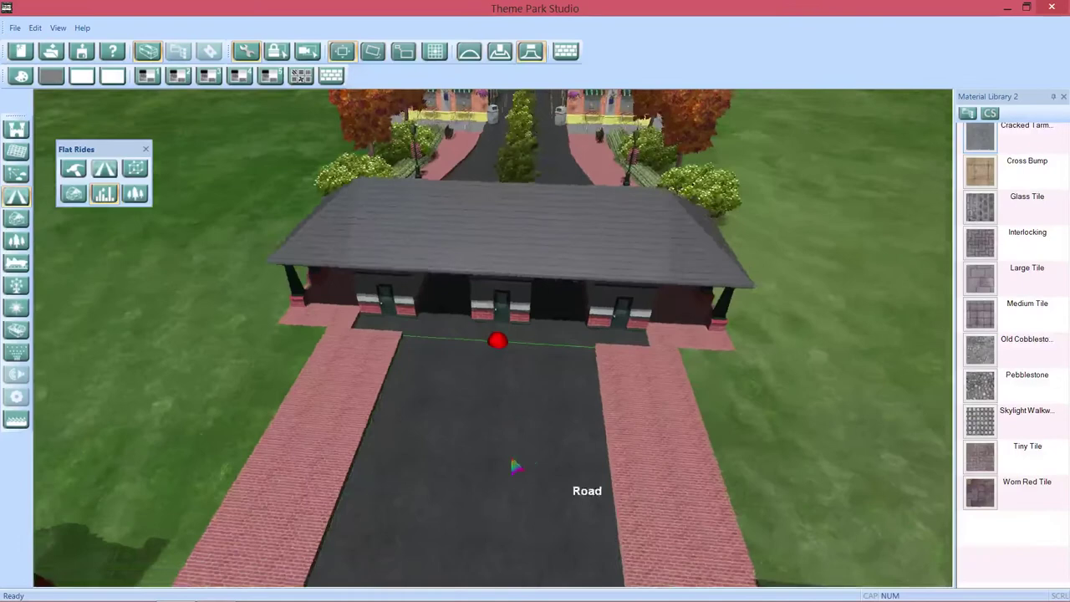
key(Left)
key(s)
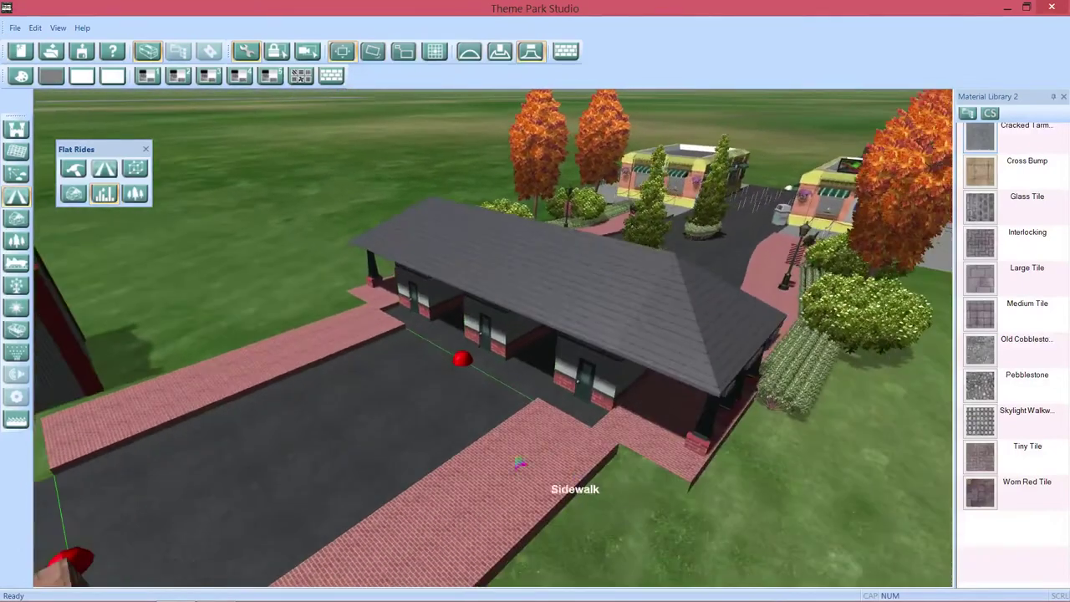
key(a)
drag(592, 481, 724, 492)
key(w)
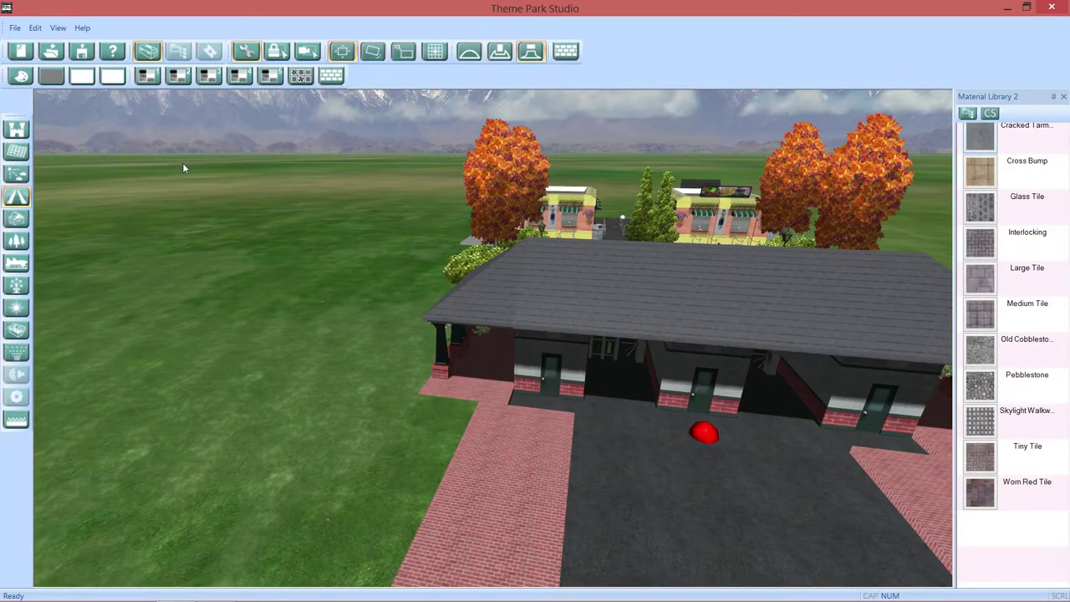
click(561, 53)
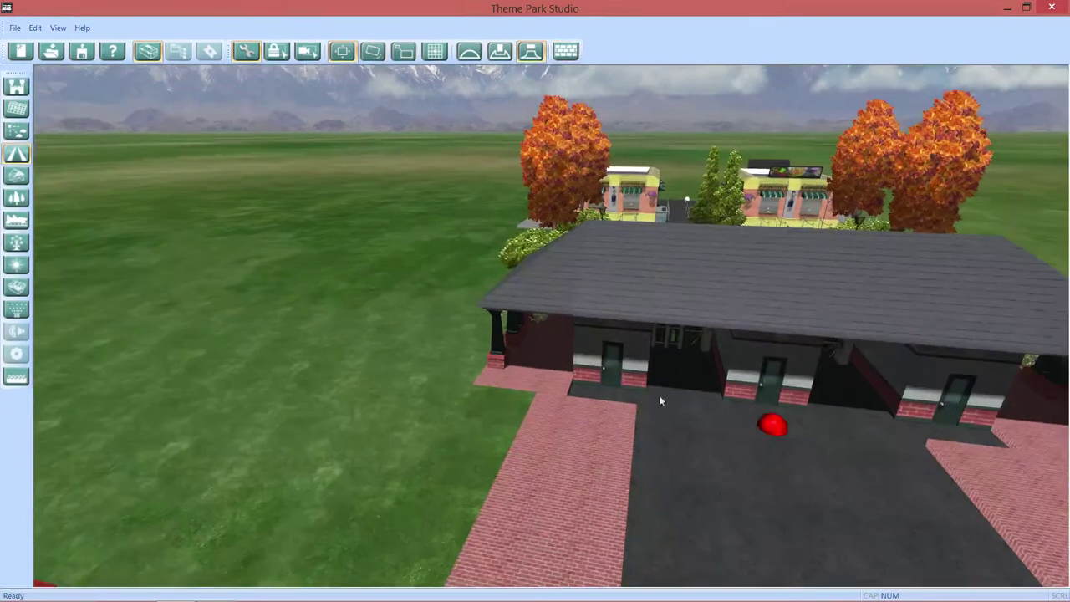
Widen the path in front of the entrance building to road size 50 and side size 12, close its properties, and bolt everything
drag(870, 344, 767, 408)
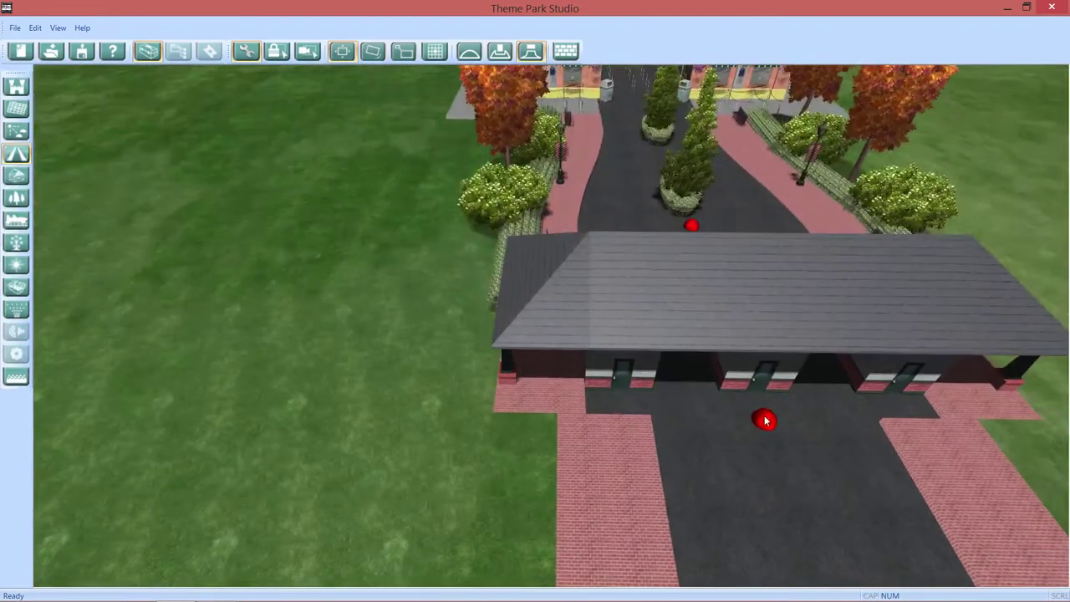
click(764, 421)
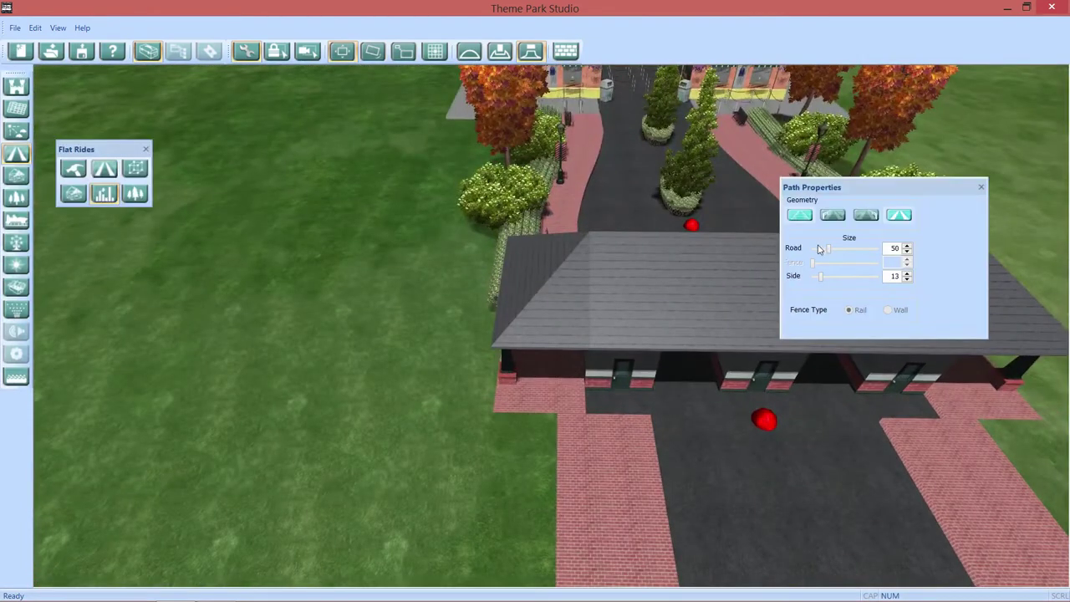
drag(829, 281, 836, 280)
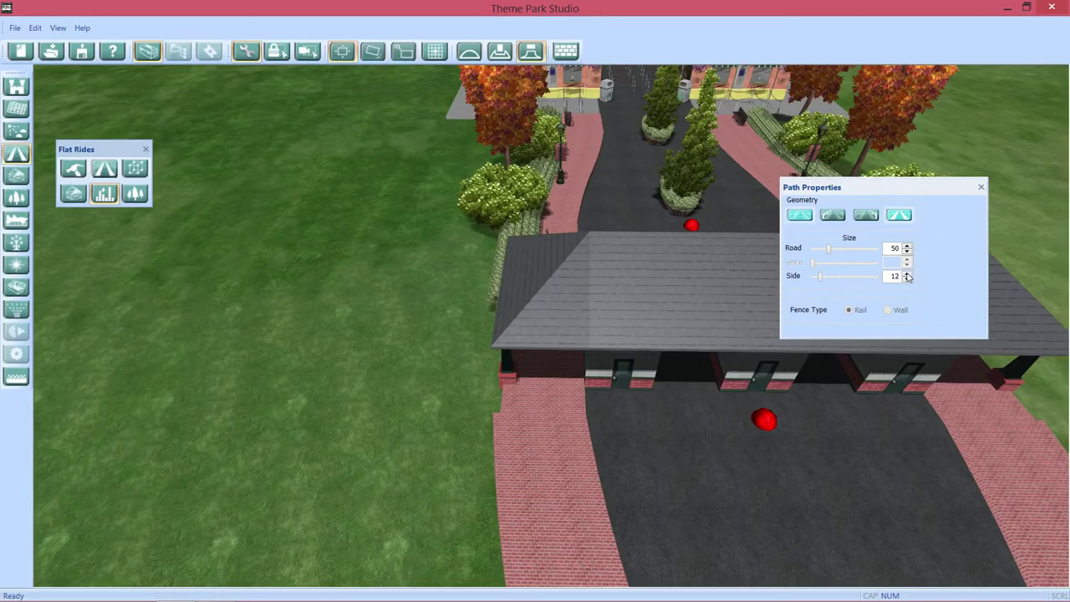
click(982, 190)
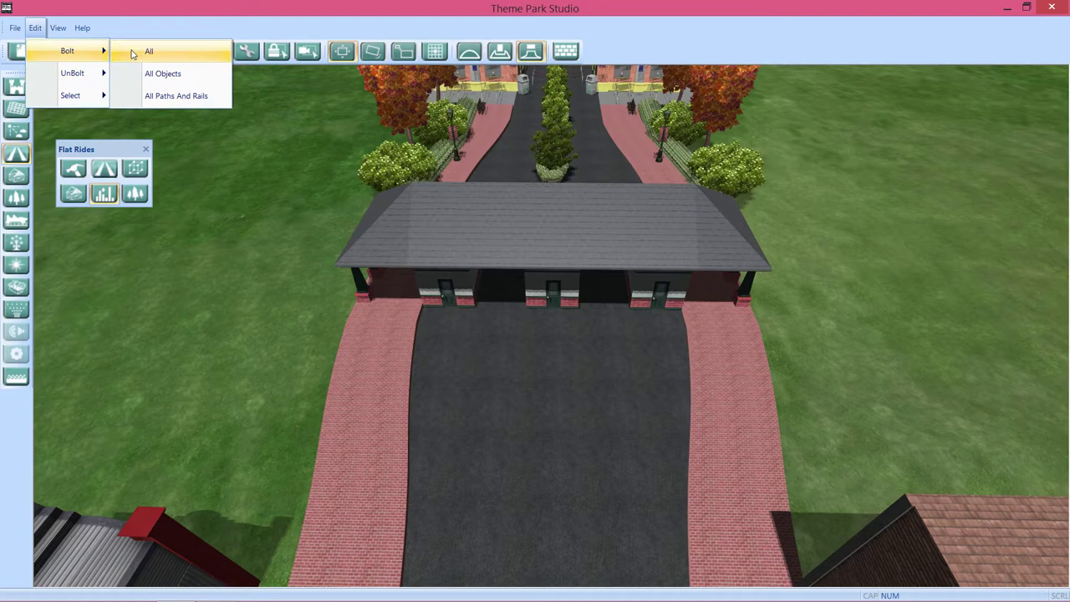
click(134, 52)
Apply Yellow Brick from Material Library 1 to the sidewalk beside the lamp posts in front of the entrance building, keeping the path bolted
drag(874, 304, 567, 456)
drag(653, 432, 576, 462)
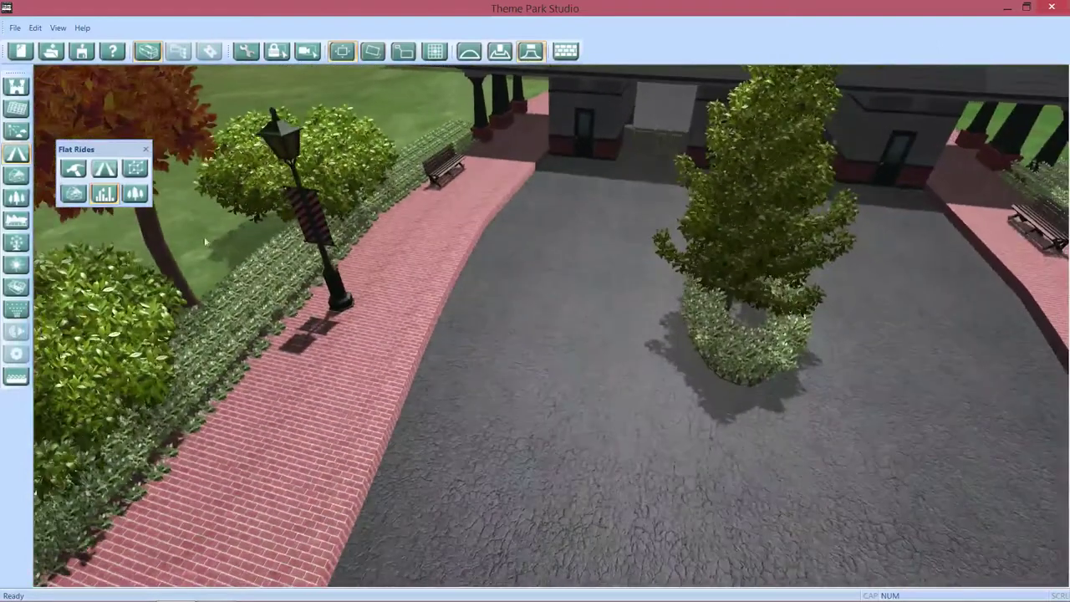
click(576, 53)
click(149, 76)
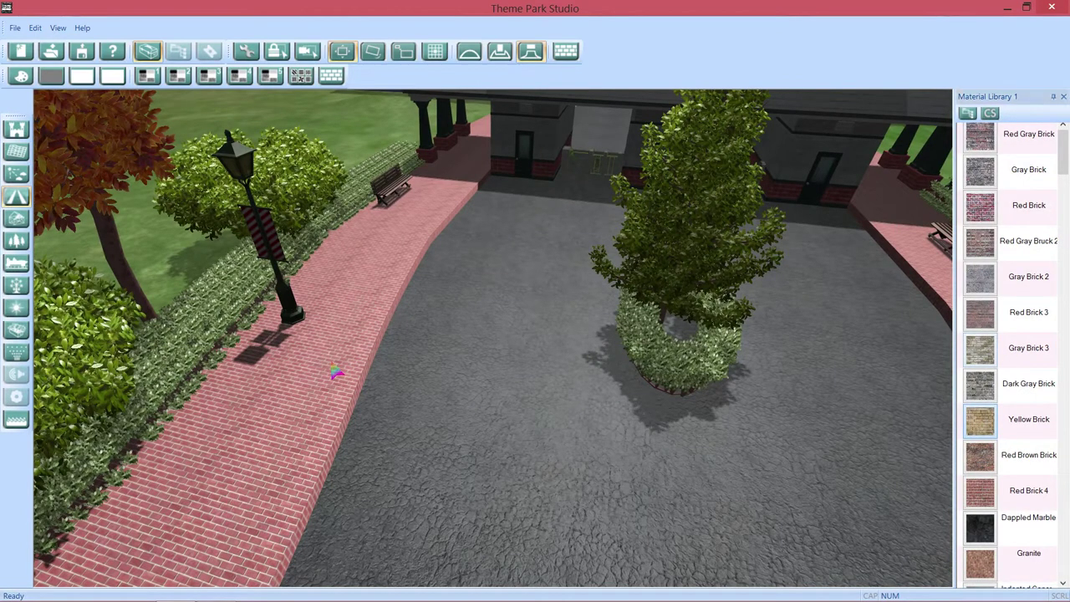
click(283, 399)
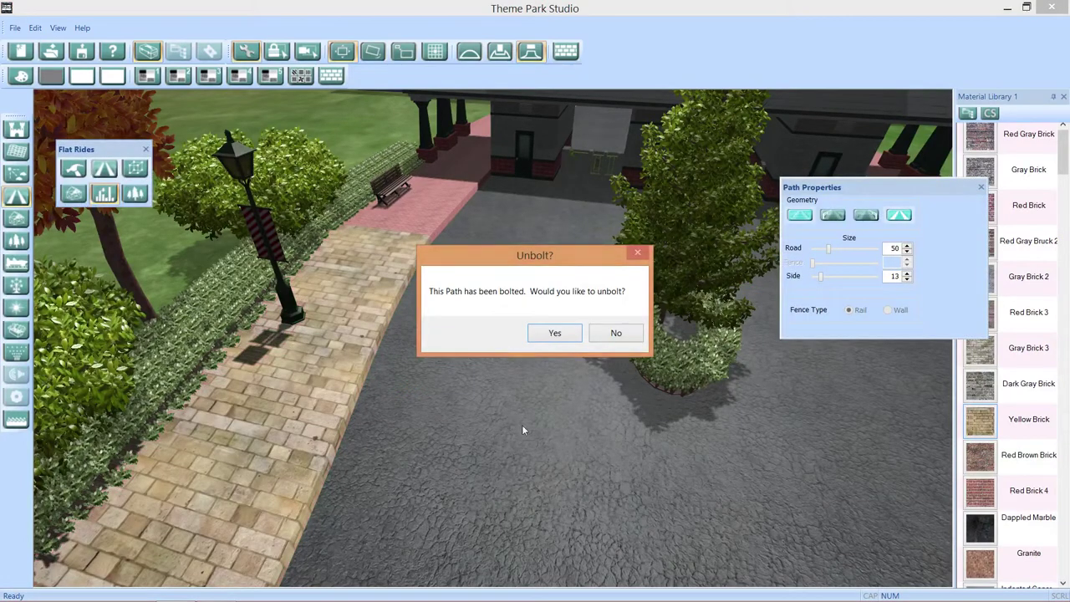
click(616, 332)
Apply Yellow Brick to the remaining red sidewalks by the benches, at the entrance building and on the road beyond it
scroll(576, 494, down, 10)
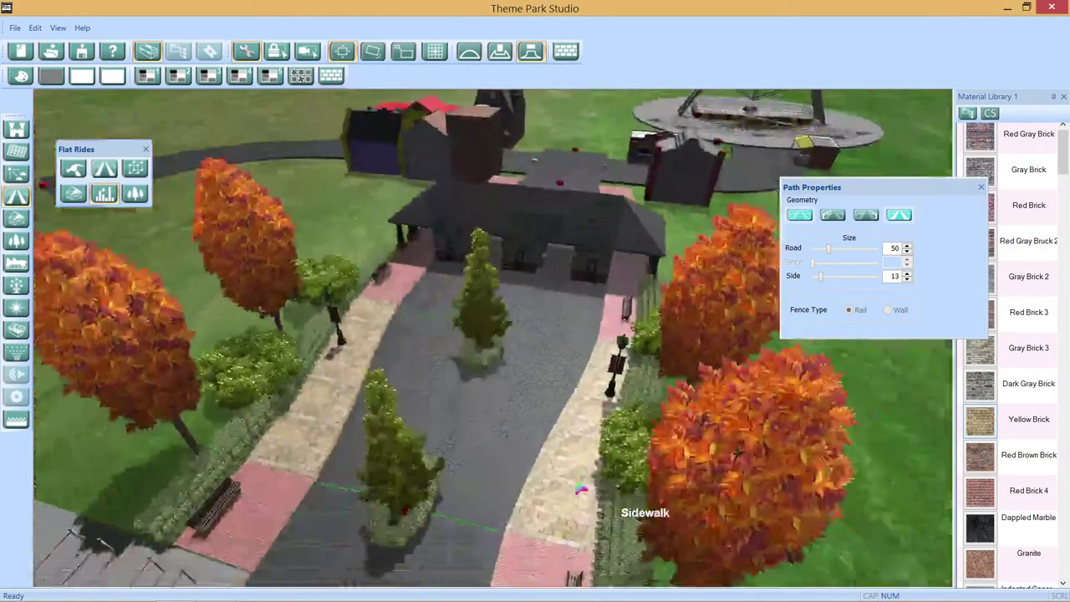
scroll(513, 461, up, 4)
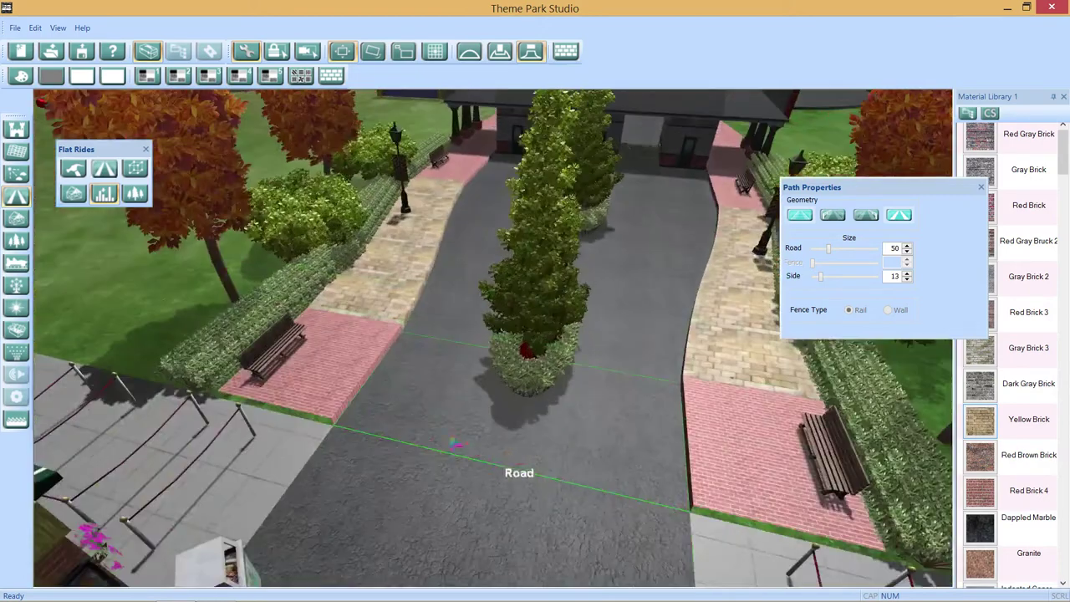
click(334, 378)
scroll(378, 402, up, 10)
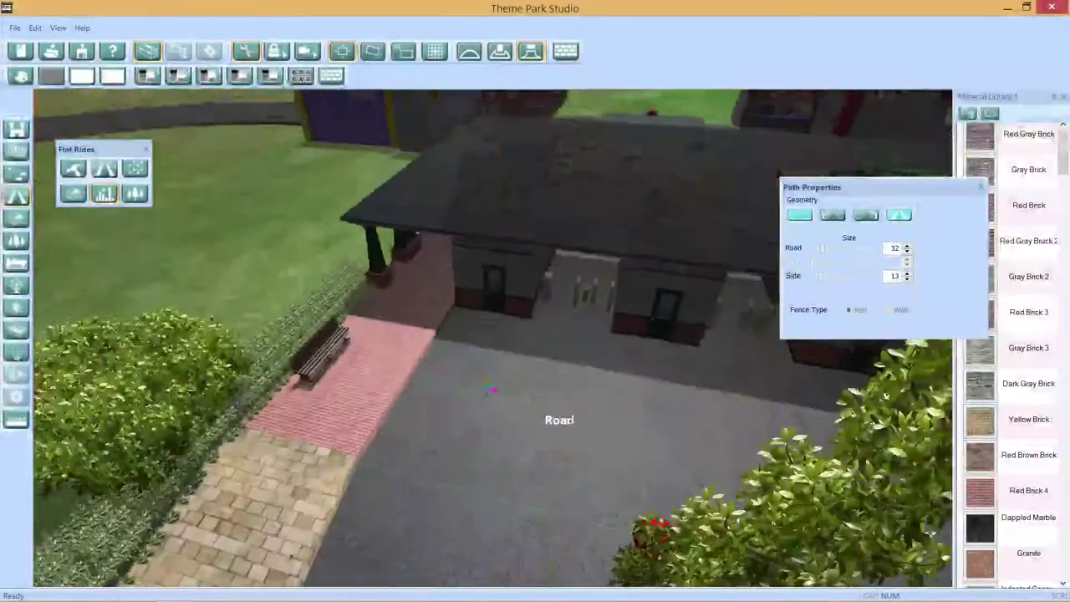
key(d)
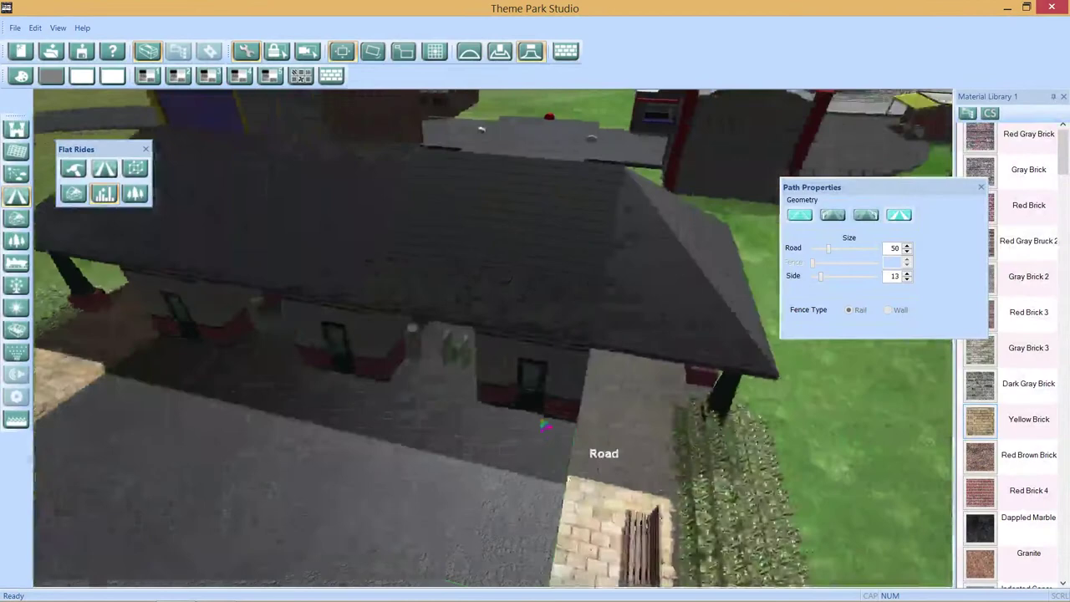
key(w)
click(270, 327)
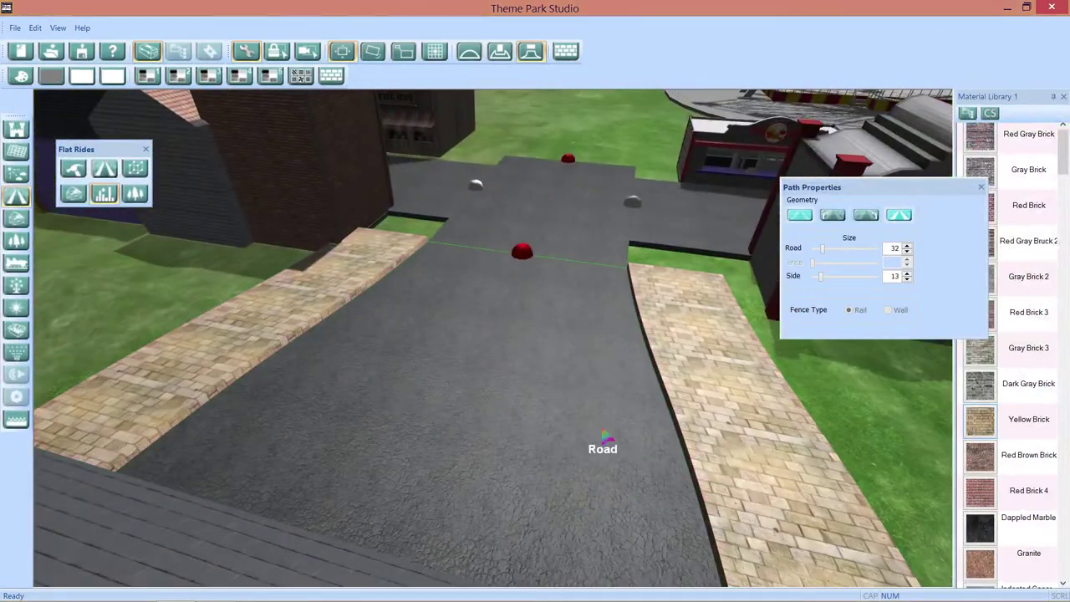
Examine the sidewalks around the entrance building and junction, then close the path properties and hide the material tools
key(d)
drag(757, 355, 428, 406)
scroll(428, 407, down, 15)
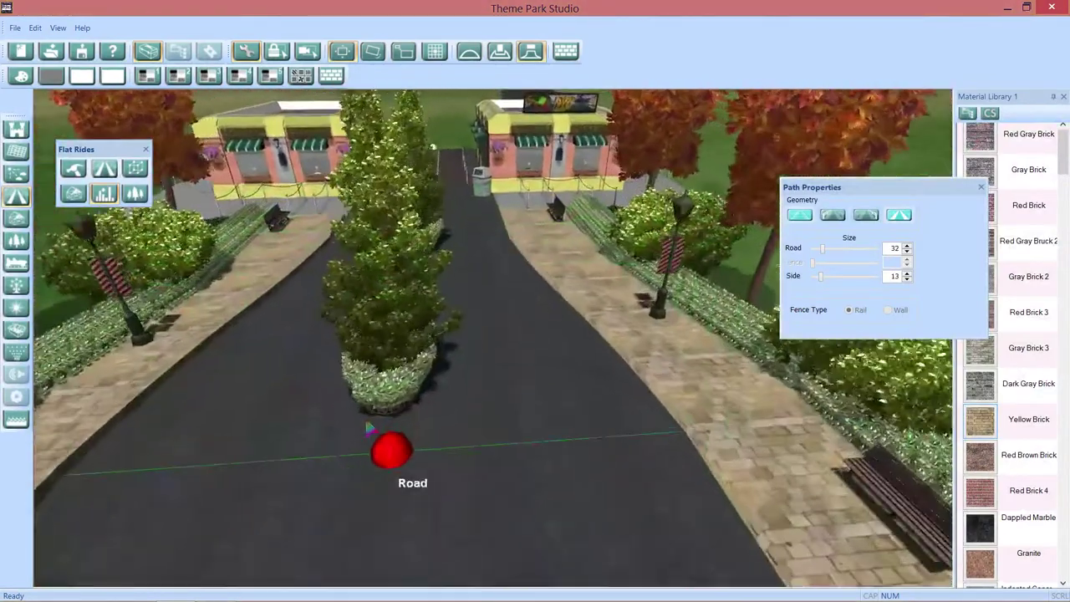
key(a)
drag(369, 428, 445, 407)
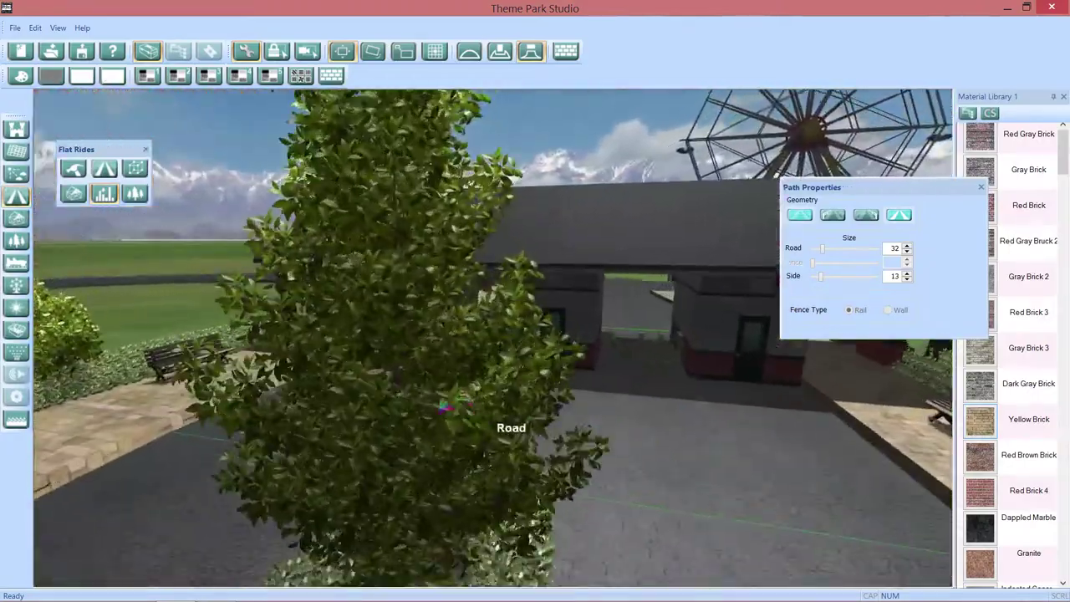
scroll(608, 452, down, 15)
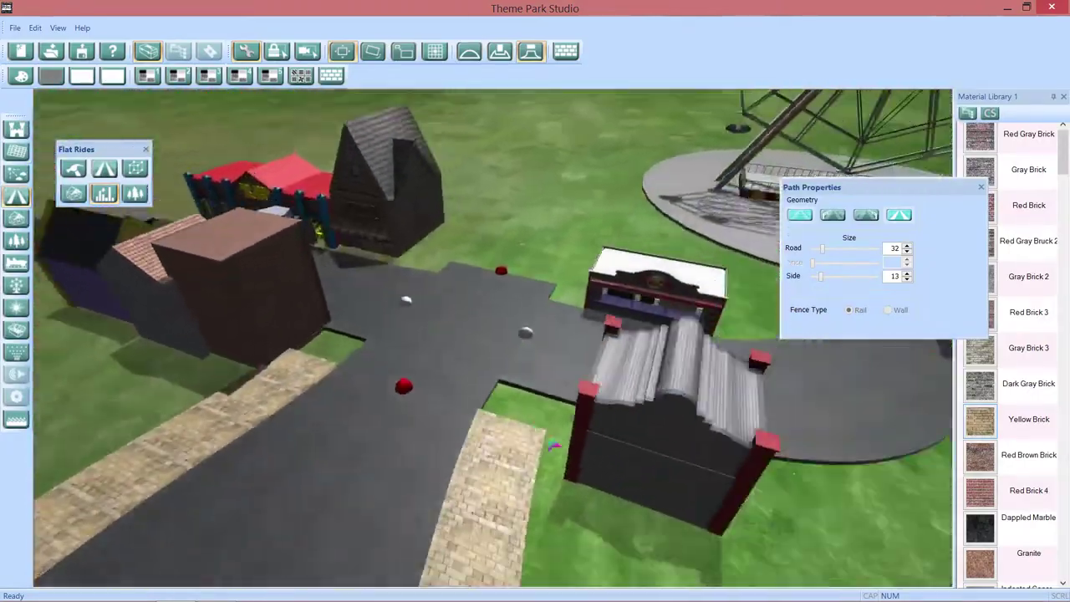
drag(551, 448, 719, 300)
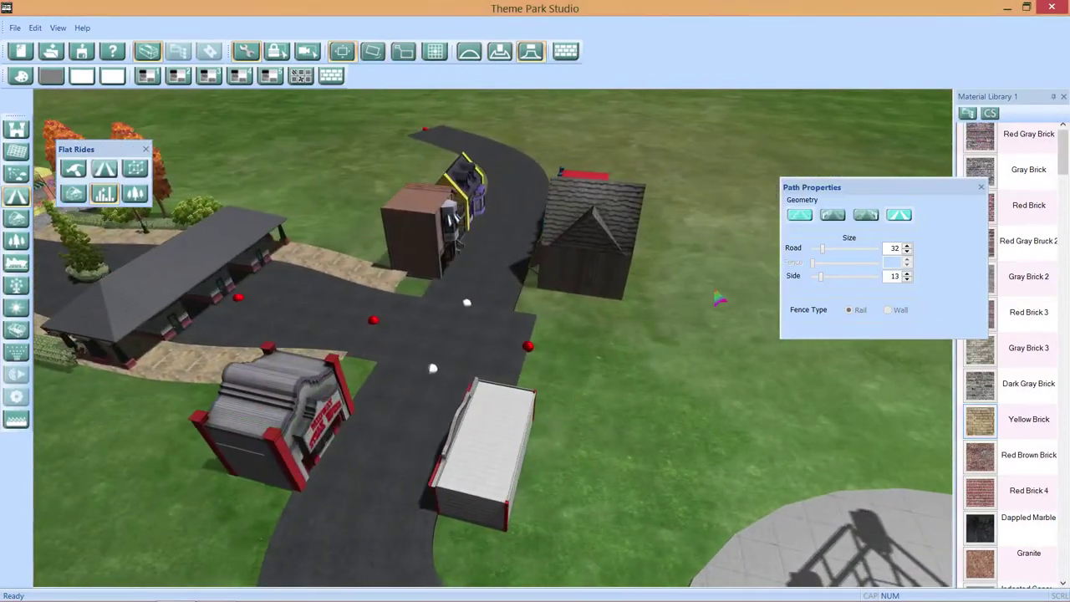
click(981, 189)
click(565, 52)
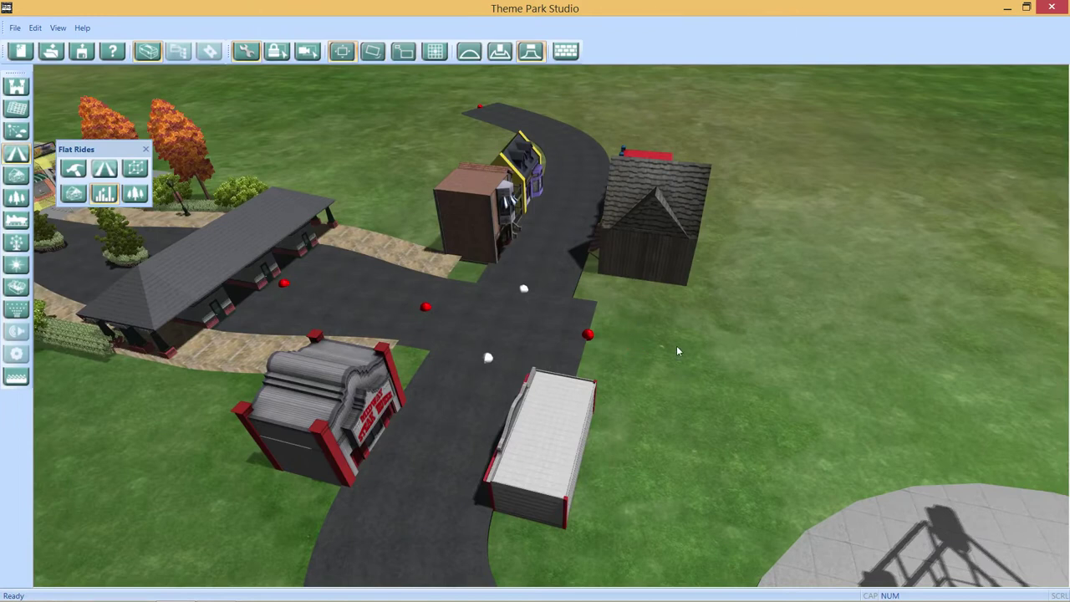
Add the Haybaler flat ride near the far end of the curved shop road
scroll(720, 356, up, 3)
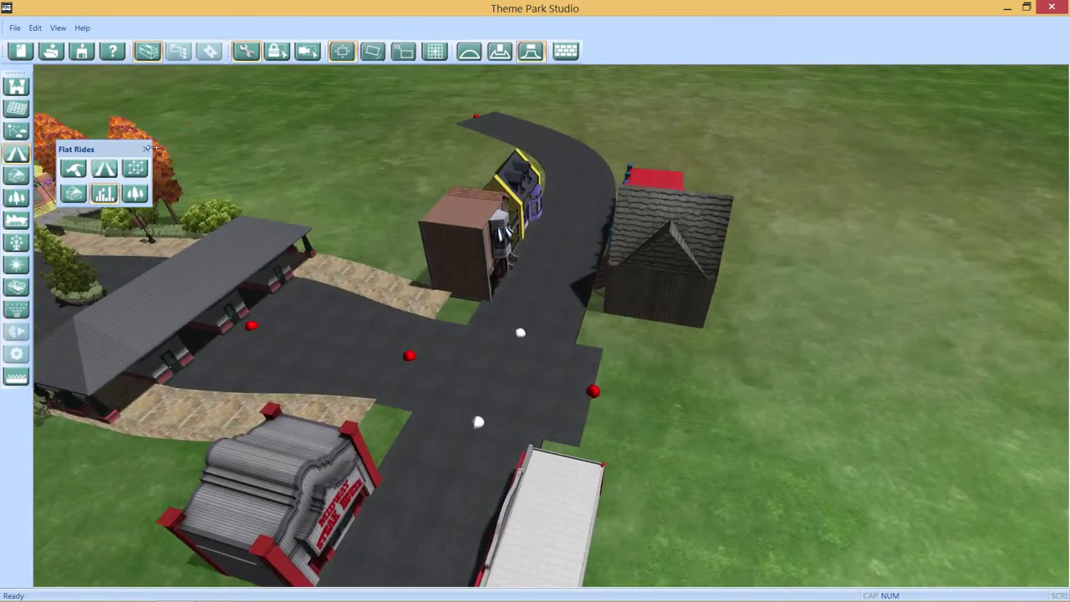
drag(600, 387, 301, 275)
scroll(735, 434, down, 3)
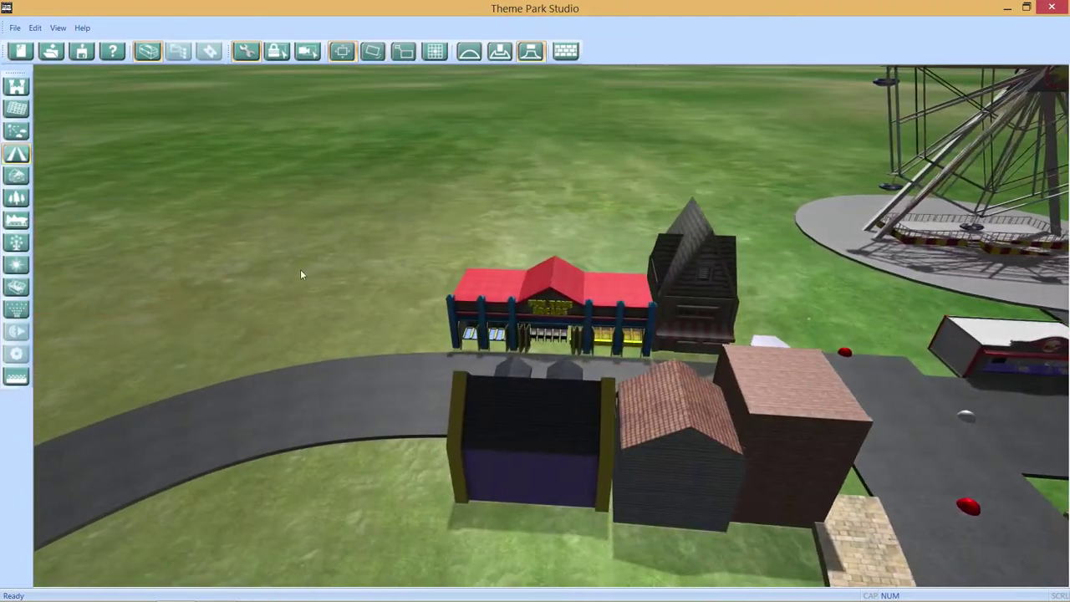
drag(610, 418, 251, 387)
click(7, 244)
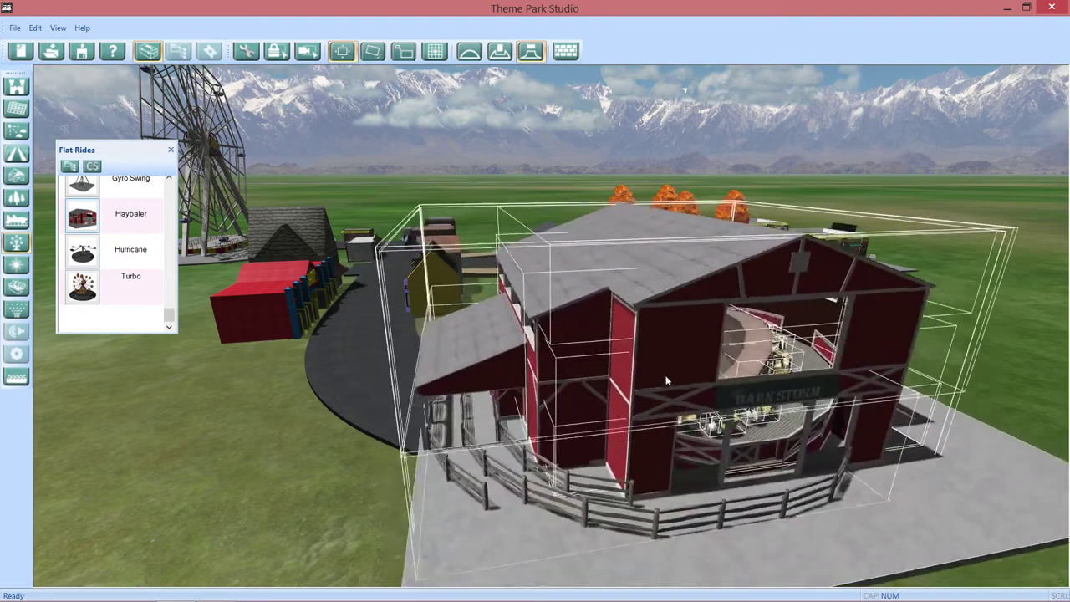
Move the Haybaler barn toward the open end of the curved road
scroll(666, 381, down, 3)
drag(657, 326, 878, 360)
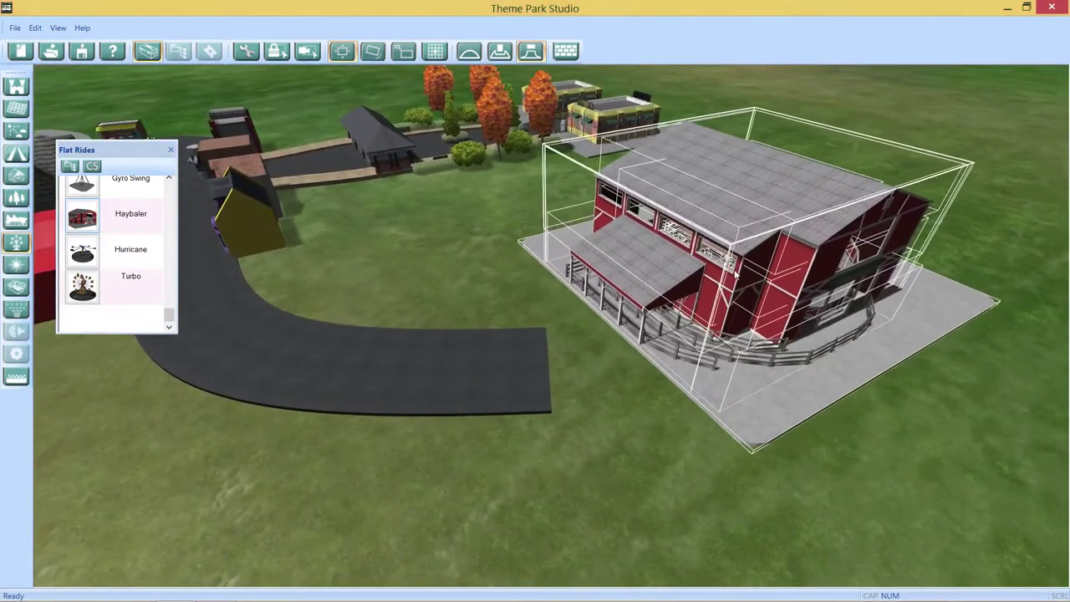
drag(736, 274, 879, 278)
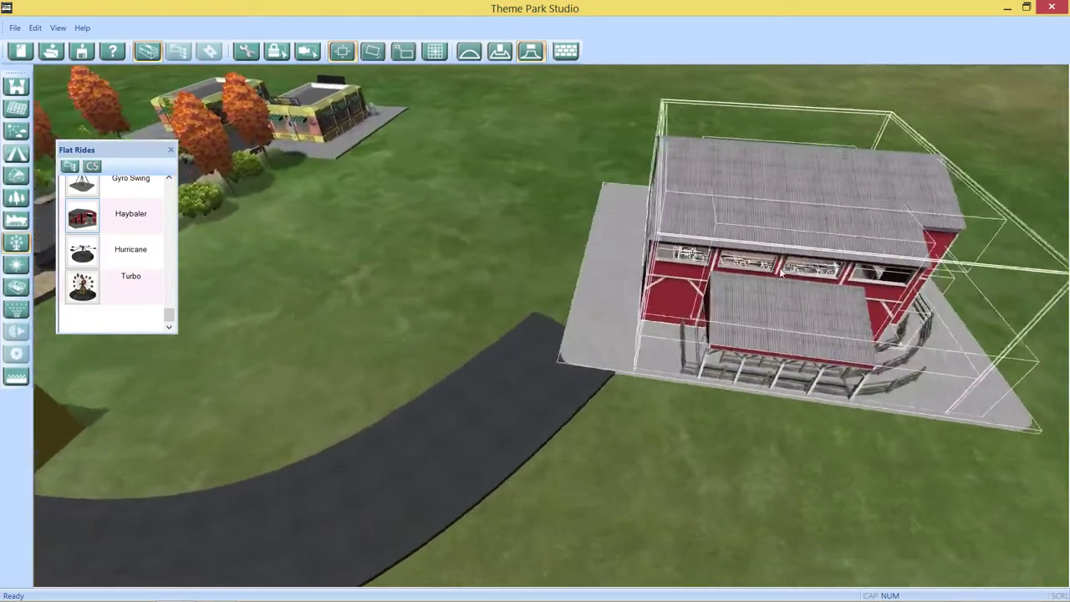
drag(790, 286, 661, 237)
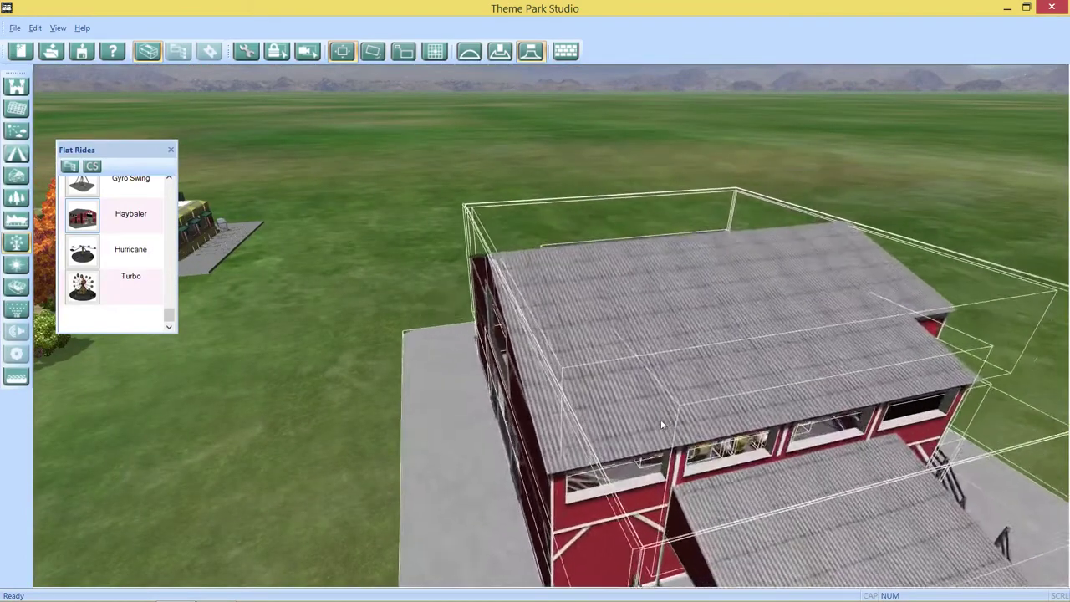
Turn the Haybaler barn so its entrance front faces the road, position it just beyond the road's end, and deselect it
key(z)
key(z)
key(alt)
key(alt)
key(alt)
key(alt)
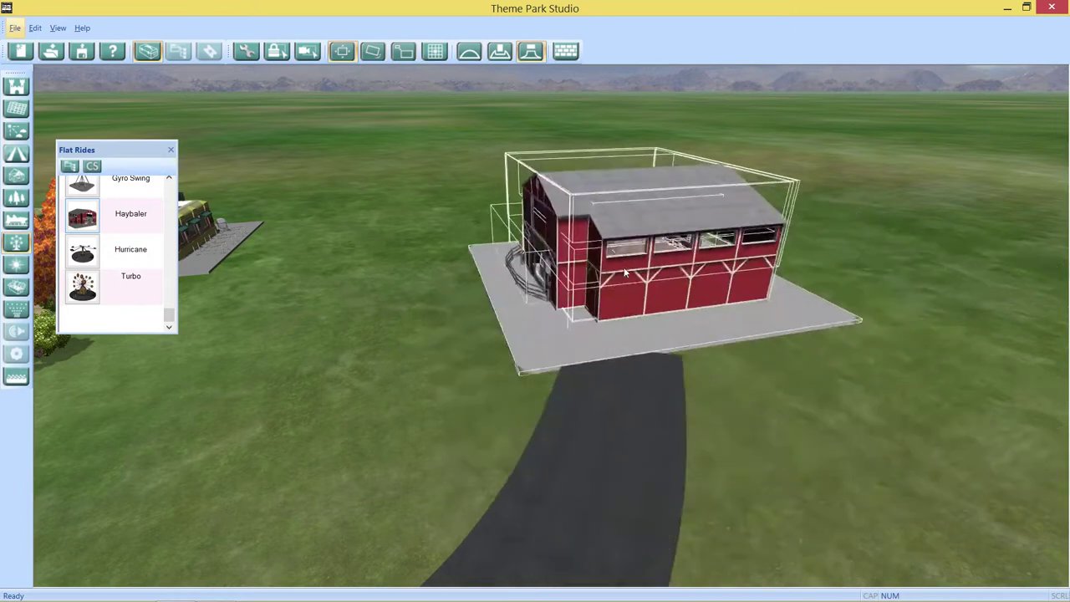
key(alt)
key(alt)
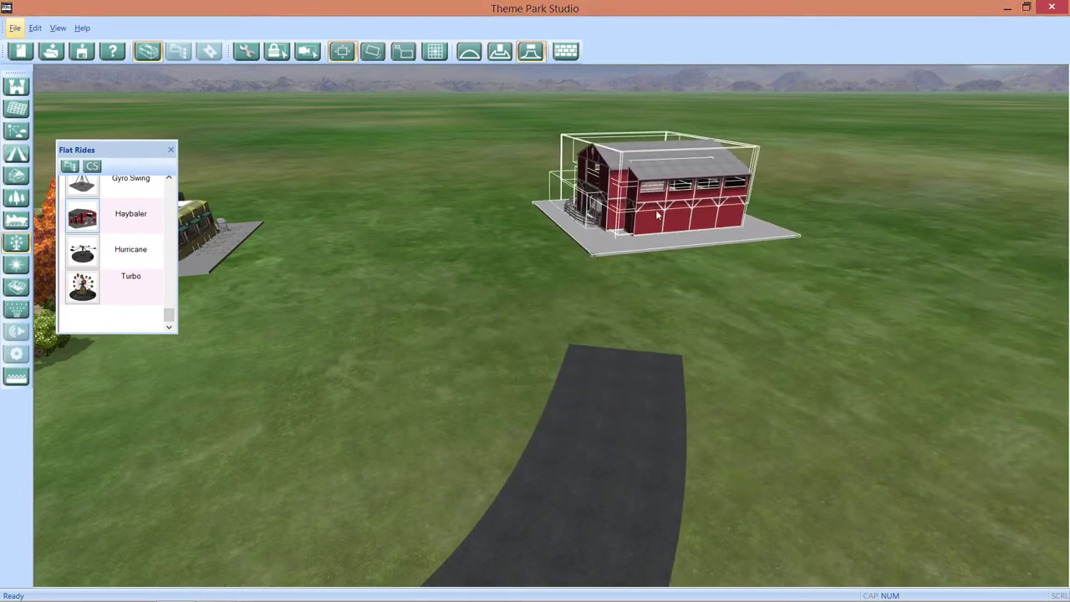
key(alt)
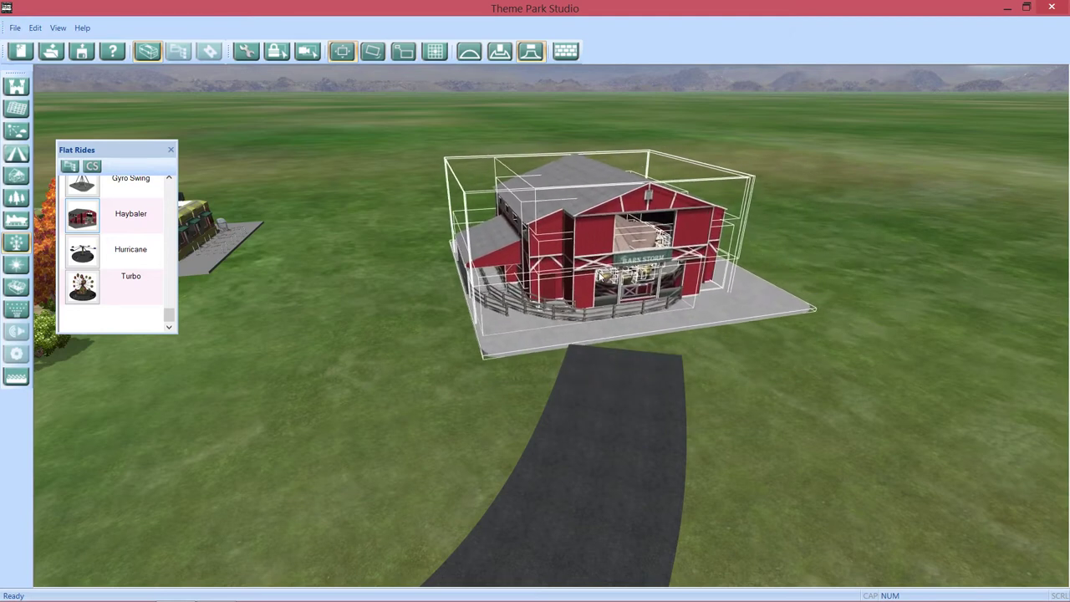
click(716, 374)
Rotate the Haybaler barn to line up with the road, move its concrete pad against the road's end, and deselect it
scroll(660, 383, up, 3)
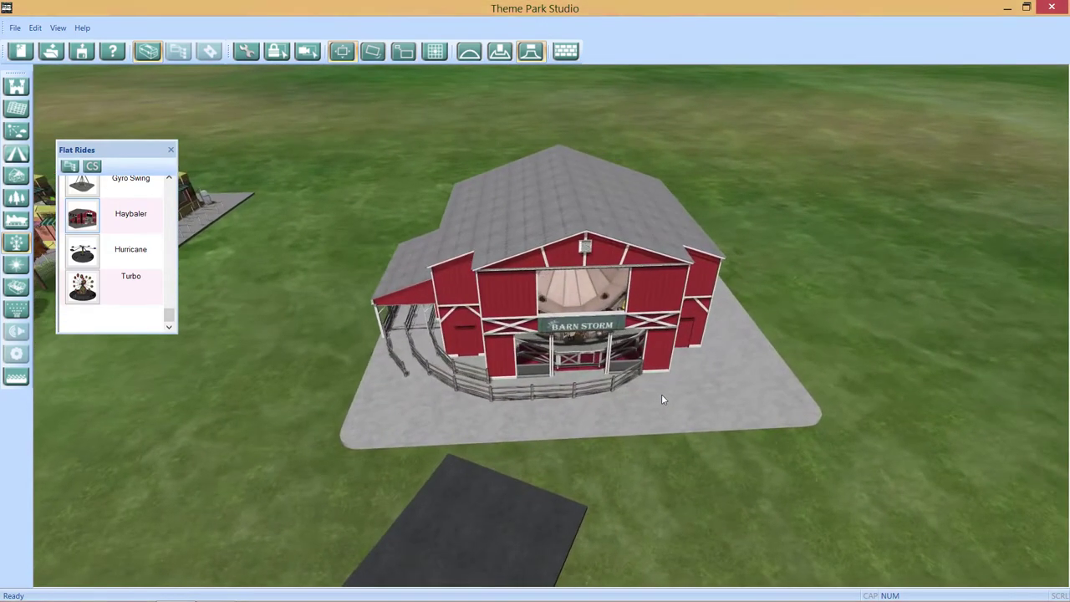
click(575, 309)
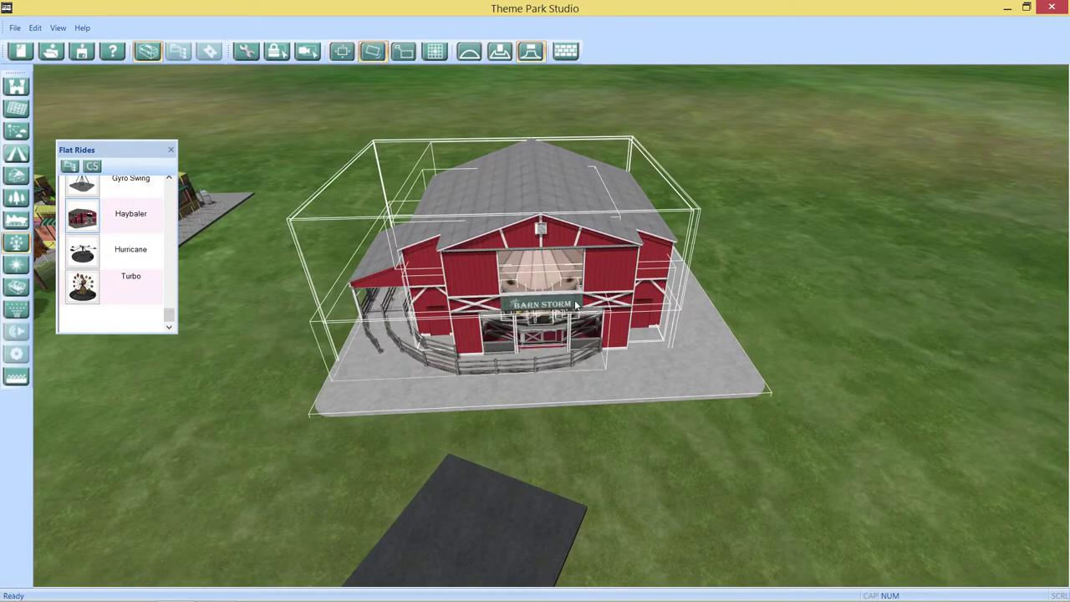
mouse_move(555, 251)
mouse_down()
mouse_move(543, 209)
mouse_move(572, 255)
mouse_up()
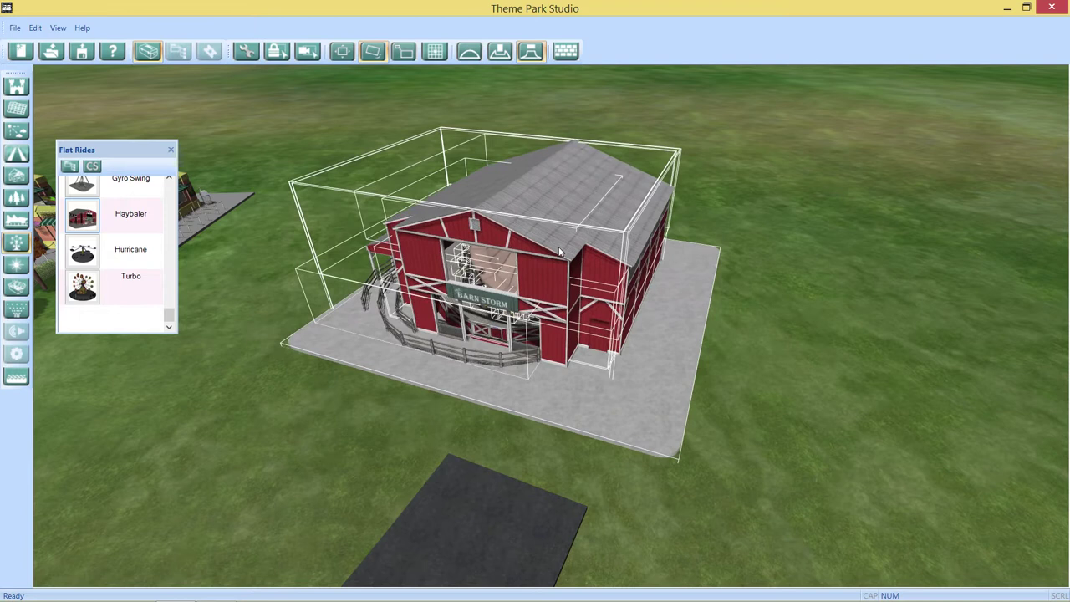
drag(560, 249, 555, 248)
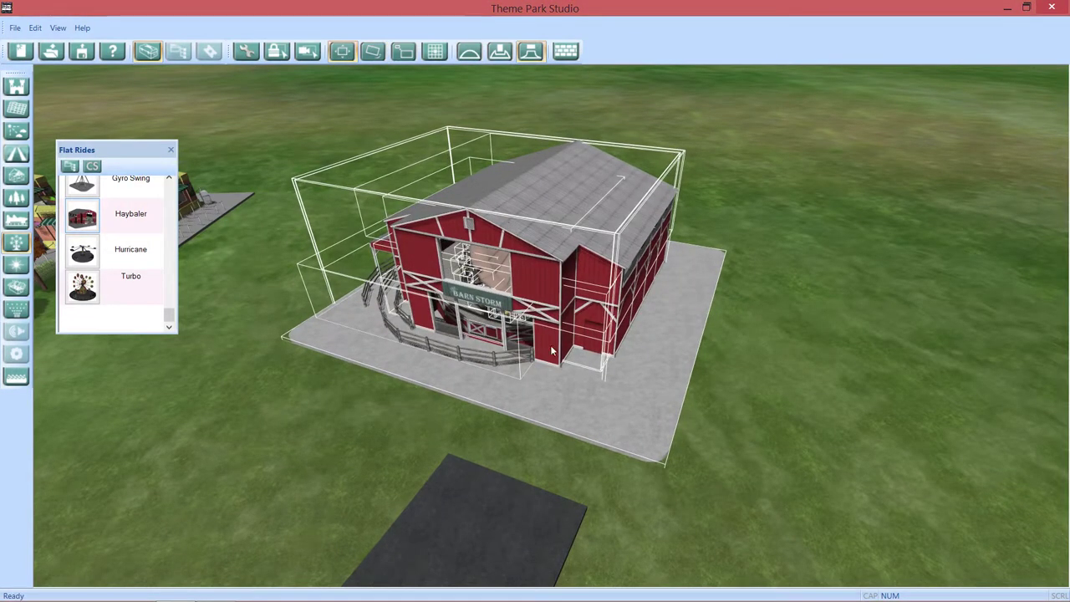
drag(552, 351, 494, 346)
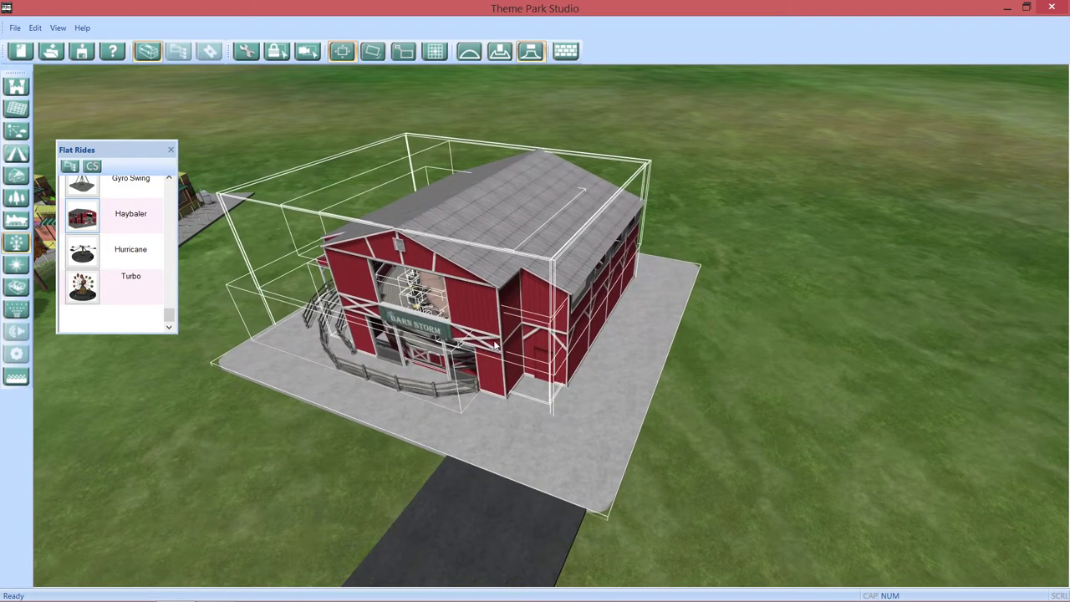
click(762, 429)
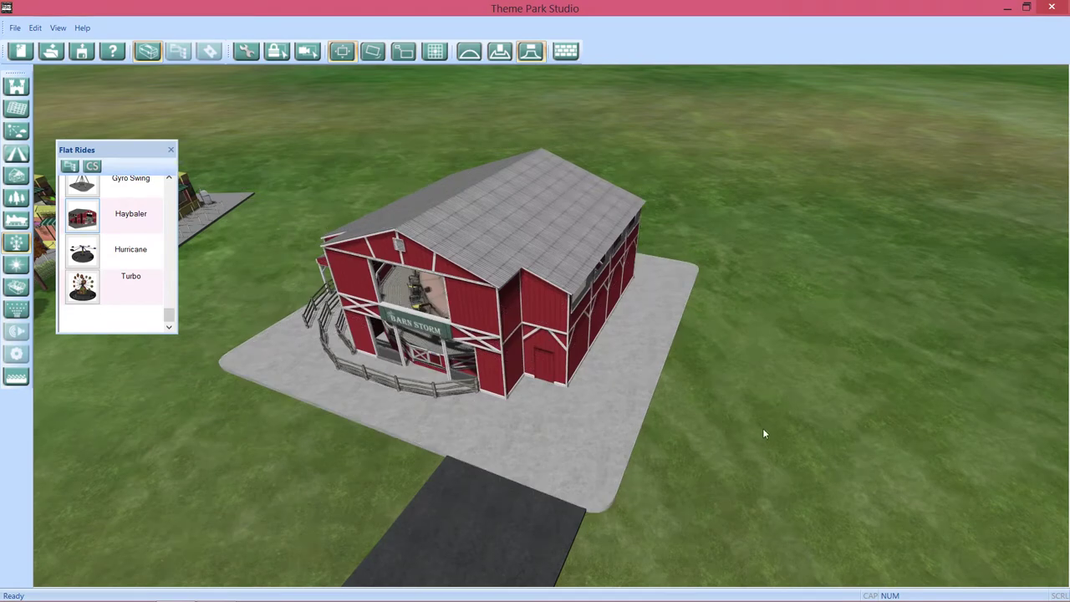
Examine the Haybaler barn's entrance front and the joint between its pad and the road
drag(778, 454, 758, 325)
key(w)
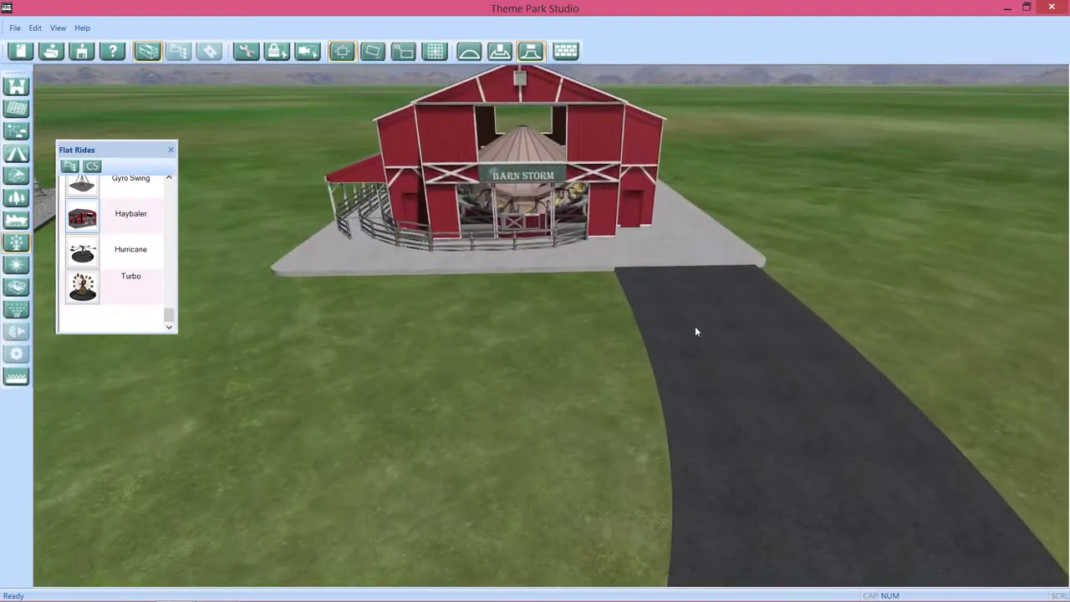
drag(695, 332, 510, 365)
drag(857, 349, 807, 424)
key(a)
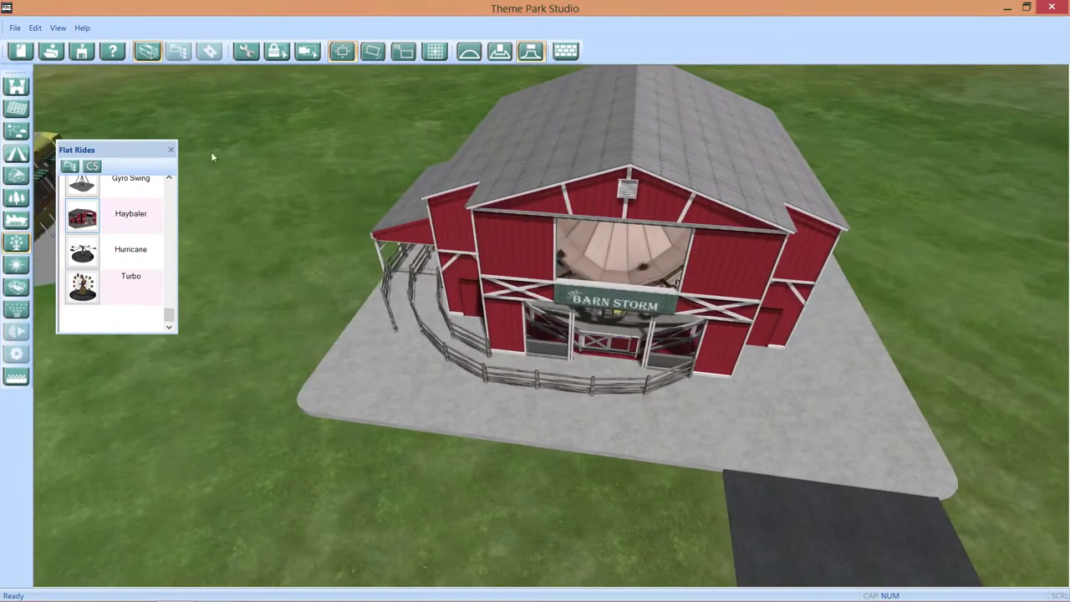
drag(174, 151, 186, 144)
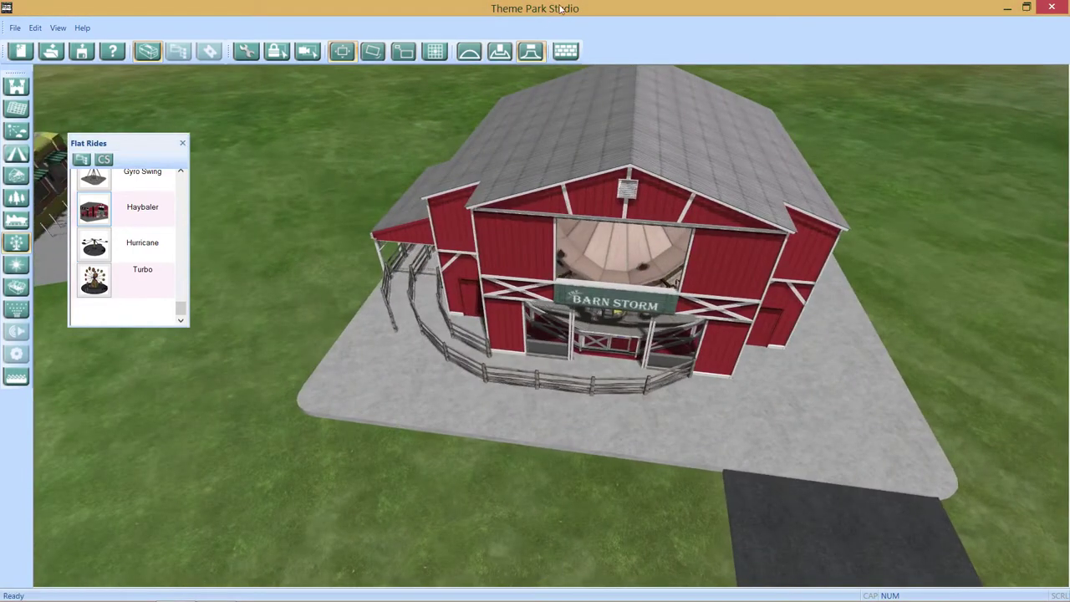
Switch from the flat rides library to material painting and cover the Haybaler barn's concrete foundation with Cracked Tarmac
click(565, 51)
click(183, 144)
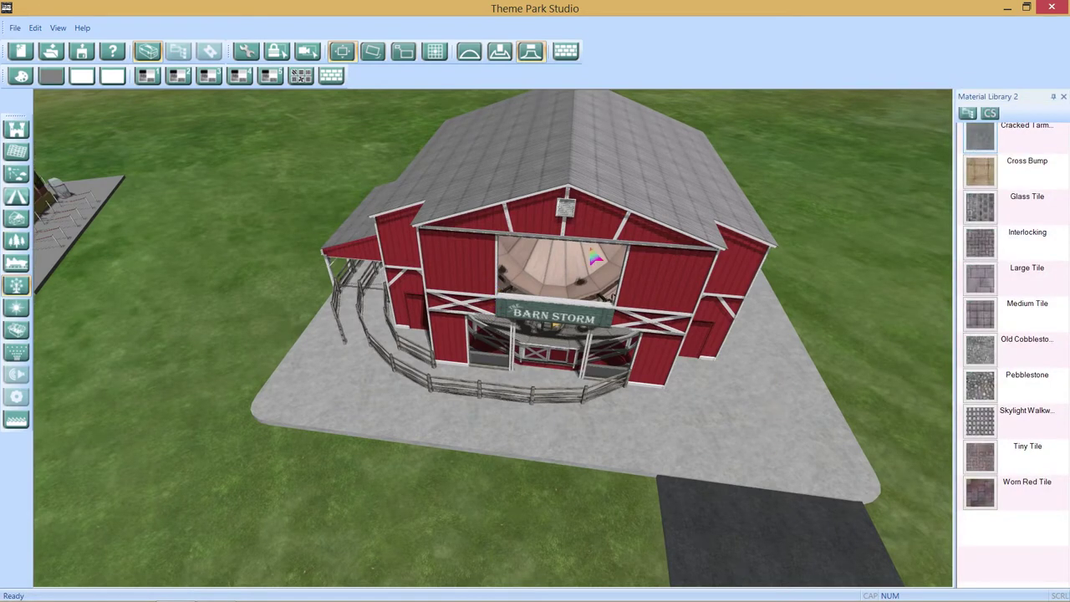
click(579, 329)
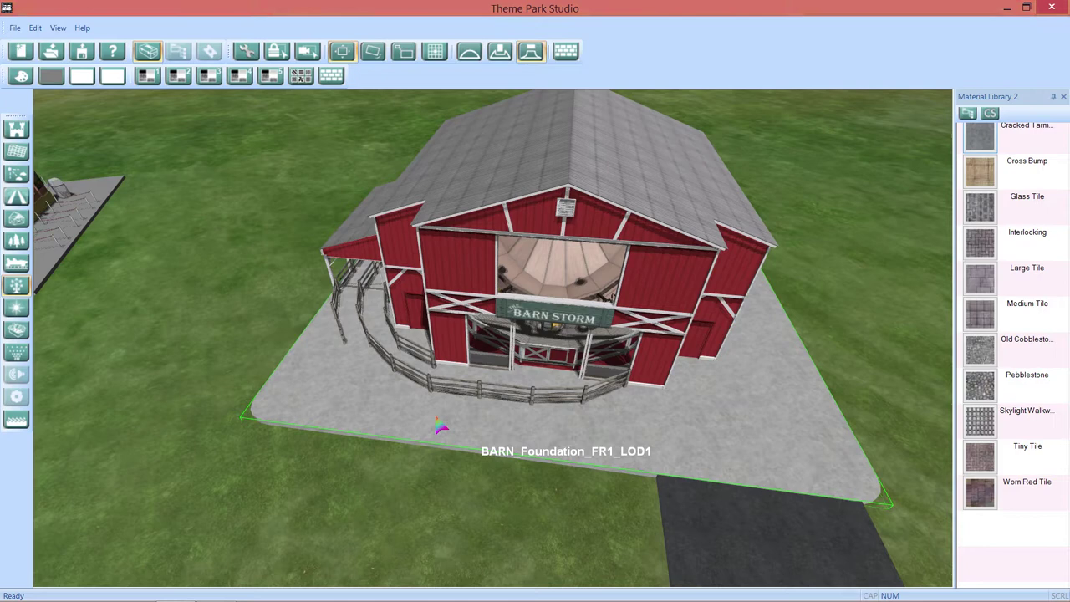
click(468, 433)
Inspect the Haybaler's ride cars inside the barn, the Barn Storm front and the resurfaced pad from close up
drag(470, 422, 529, 474)
scroll(560, 414, up, 5)
scroll(525, 447, down, 5)
scroll(570, 368, up, 6)
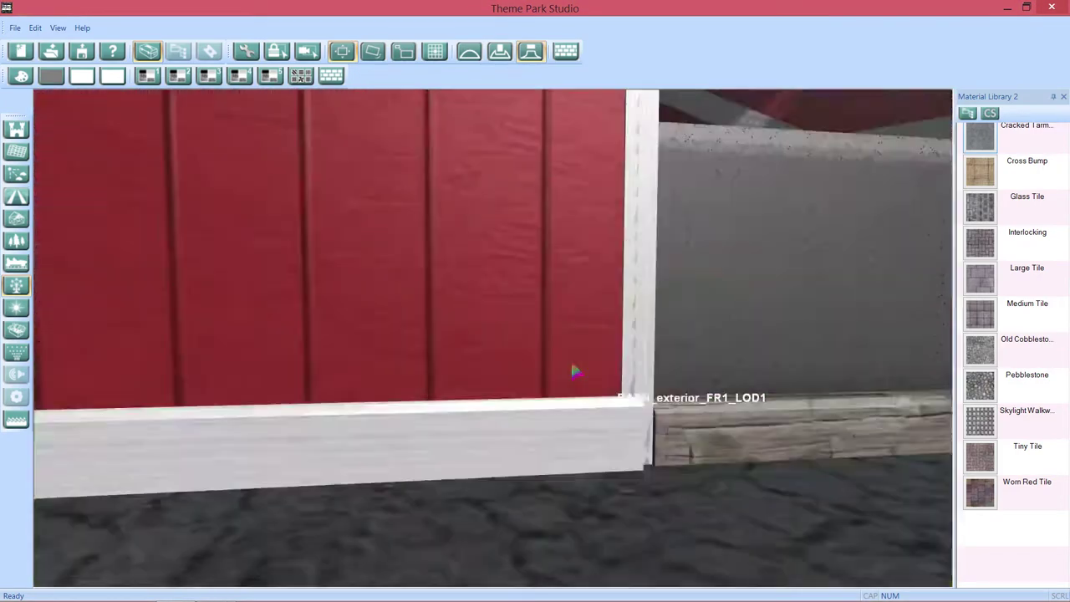
drag(571, 364, 565, 299)
scroll(566, 304, up, 3)
scroll(569, 311, up, 5)
scroll(569, 318, down, 3)
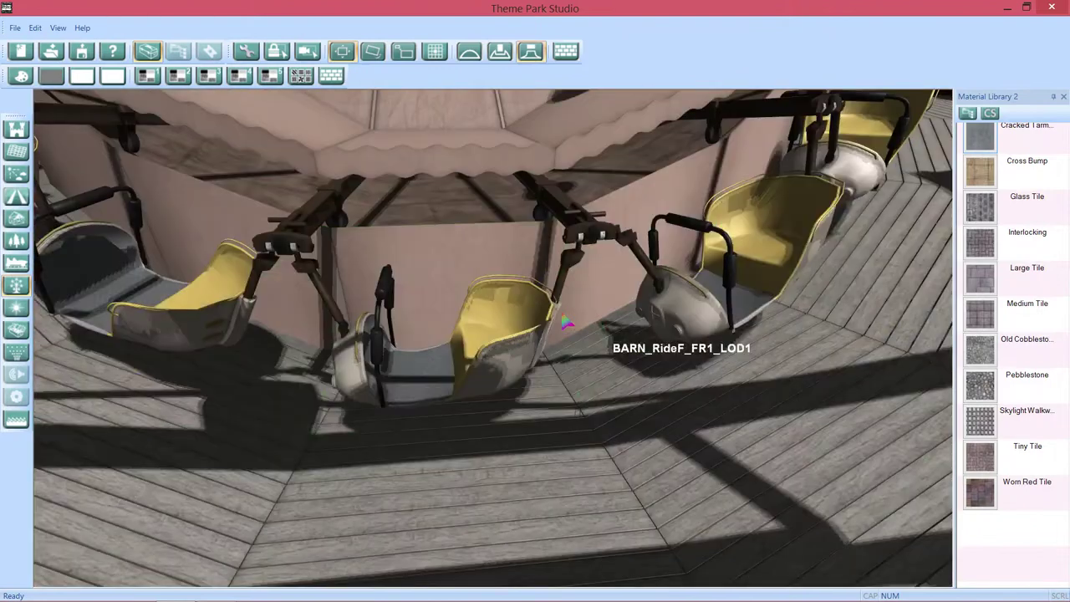
drag(491, 340, 366, 324)
scroll(556, 326, down, 10)
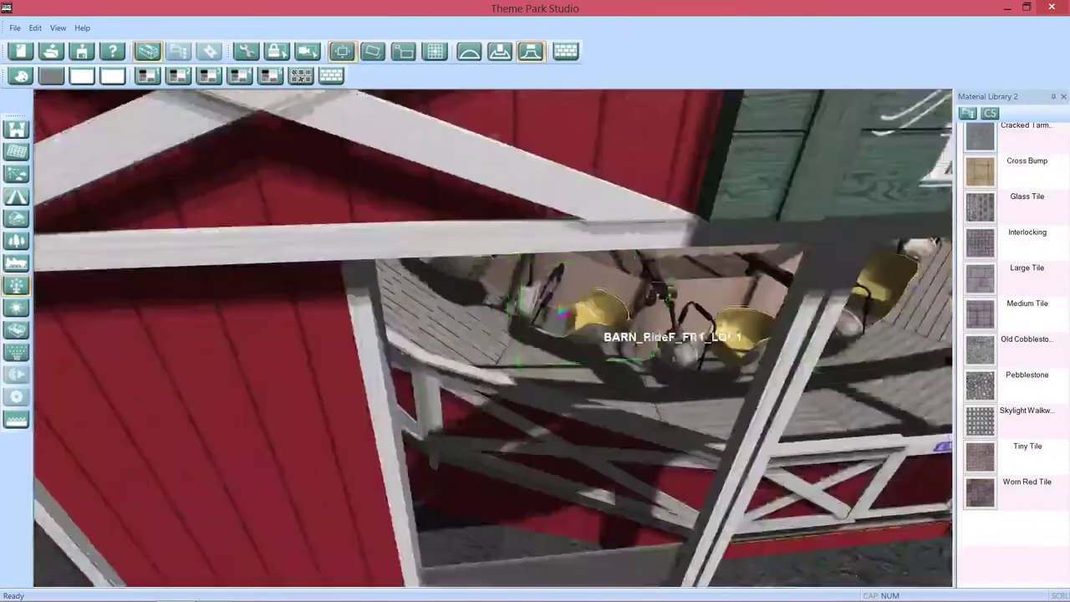
scroll(436, 267, up, 5)
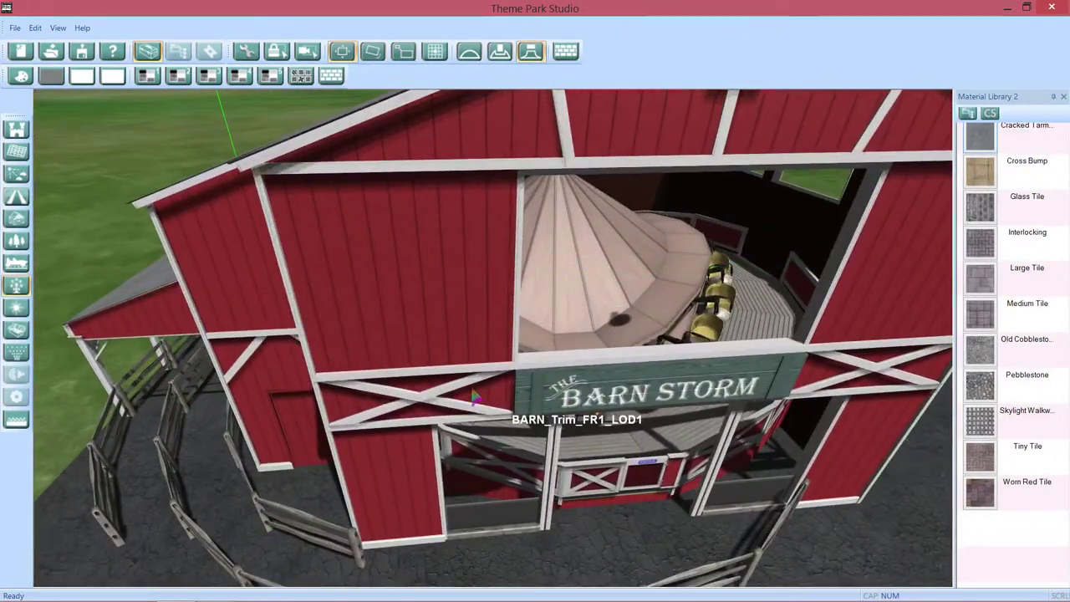
drag(512, 289, 436, 266)
scroll(452, 280, down, 4)
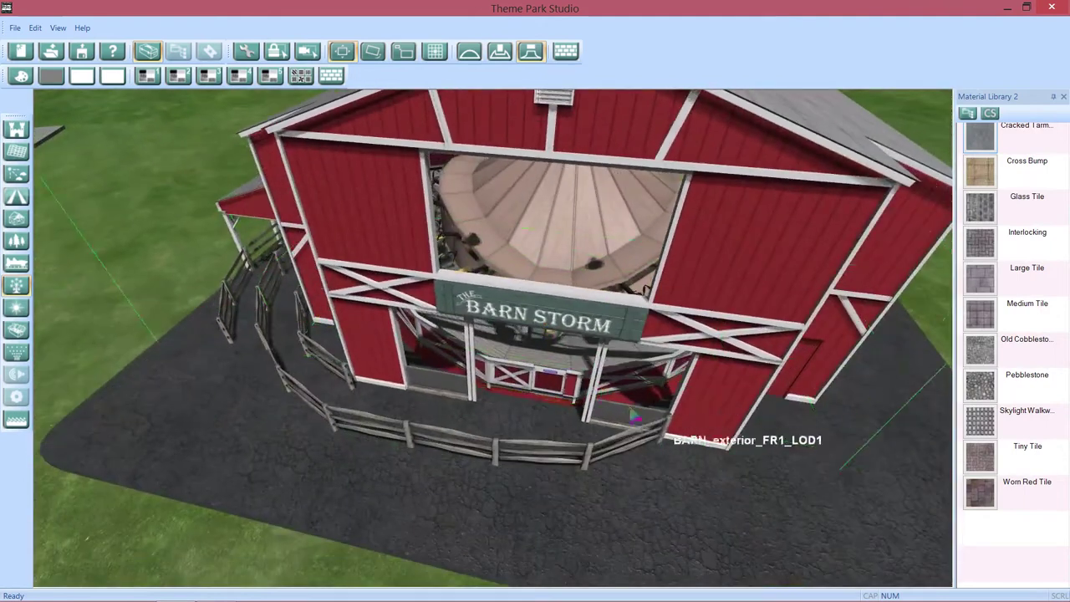
key(d)
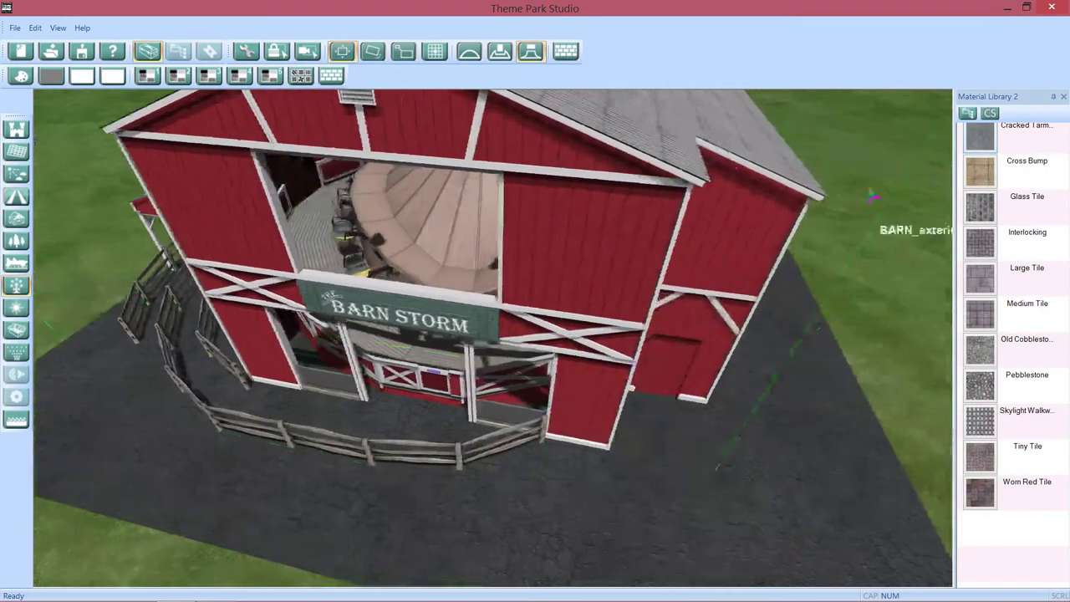
Close the material library and leave material painting after checking the joint between the pad and the road
click(1064, 96)
scroll(694, 391, down, 6)
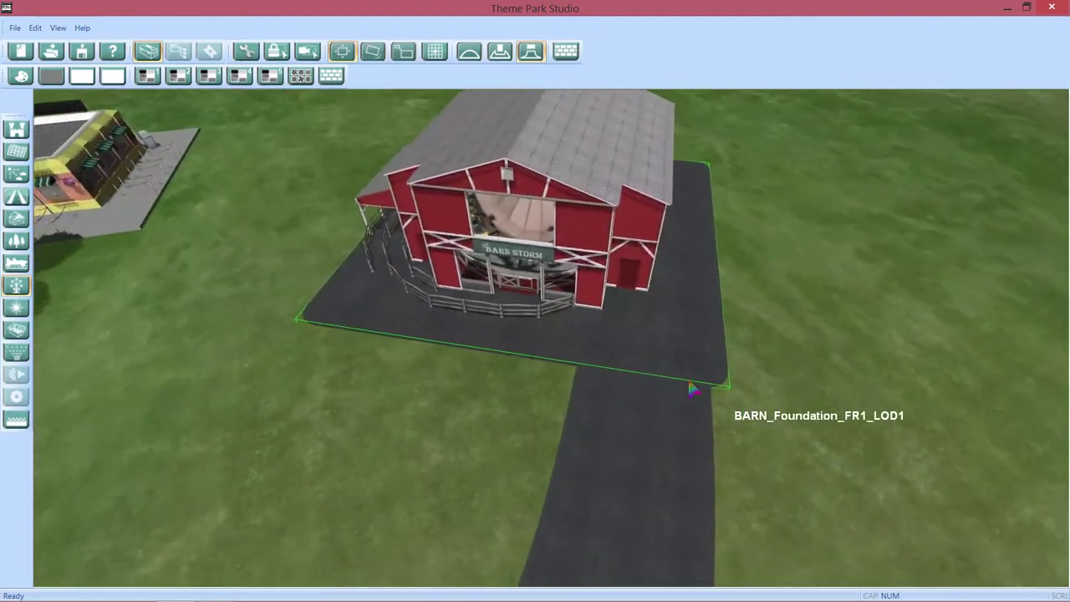
drag(689, 383, 606, 401)
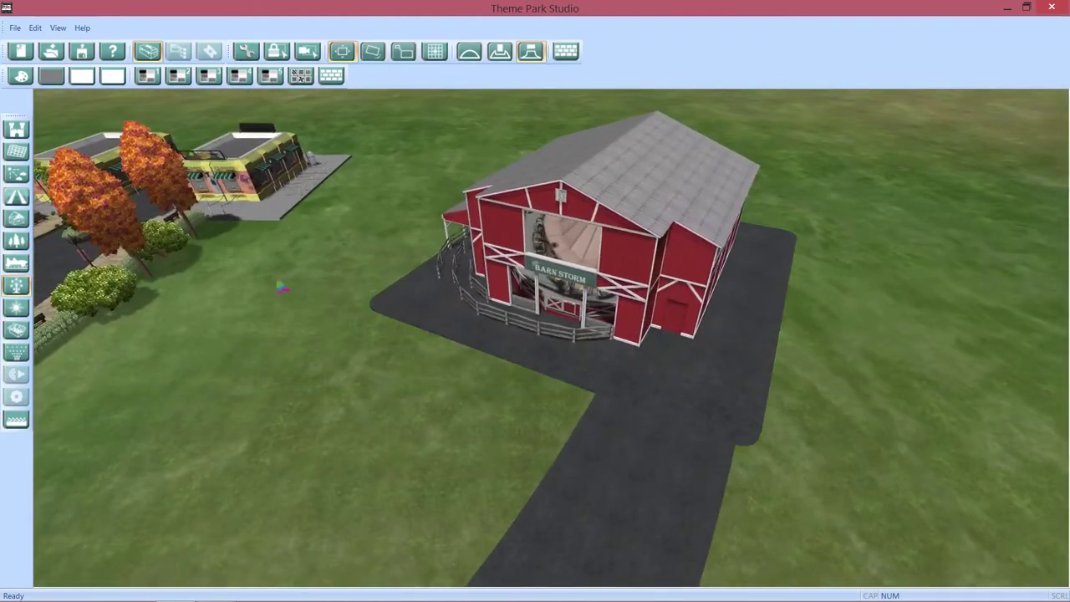
click(565, 52)
Select all of the Haybaler barn's parts, clear the selection, and apply the Bolt command
key(ctrl+a)
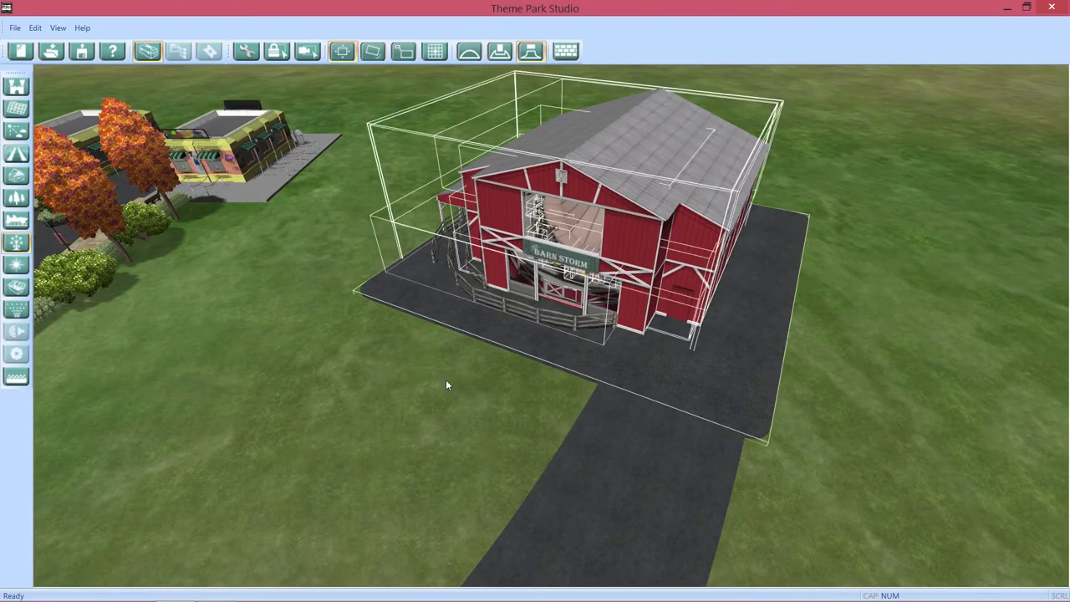
click(913, 361)
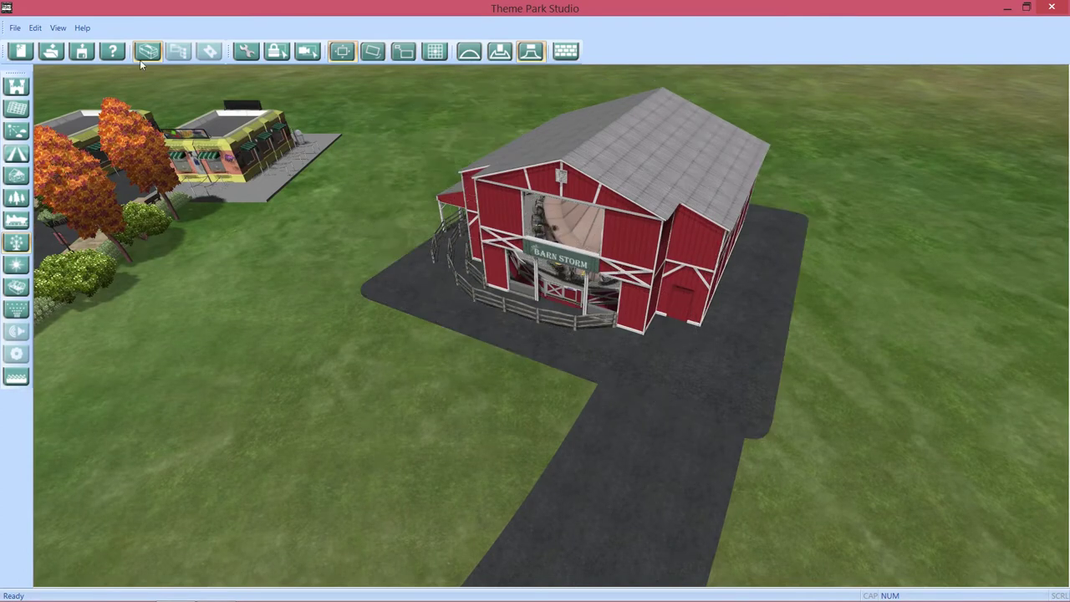
click(58, 28)
mouse_move(31, 29)
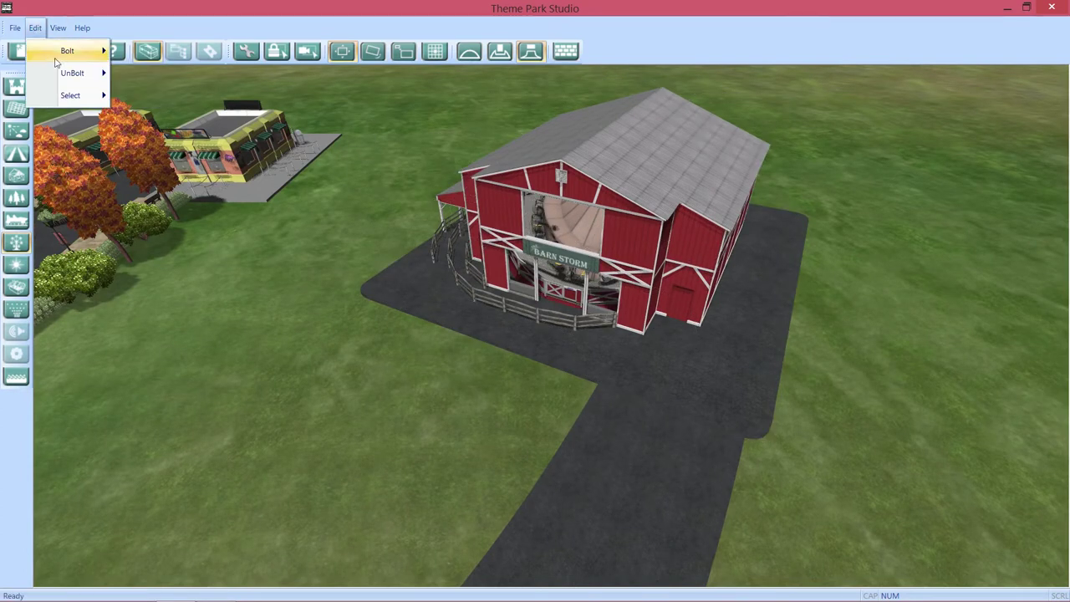
mouse_move(59, 56)
click(152, 54)
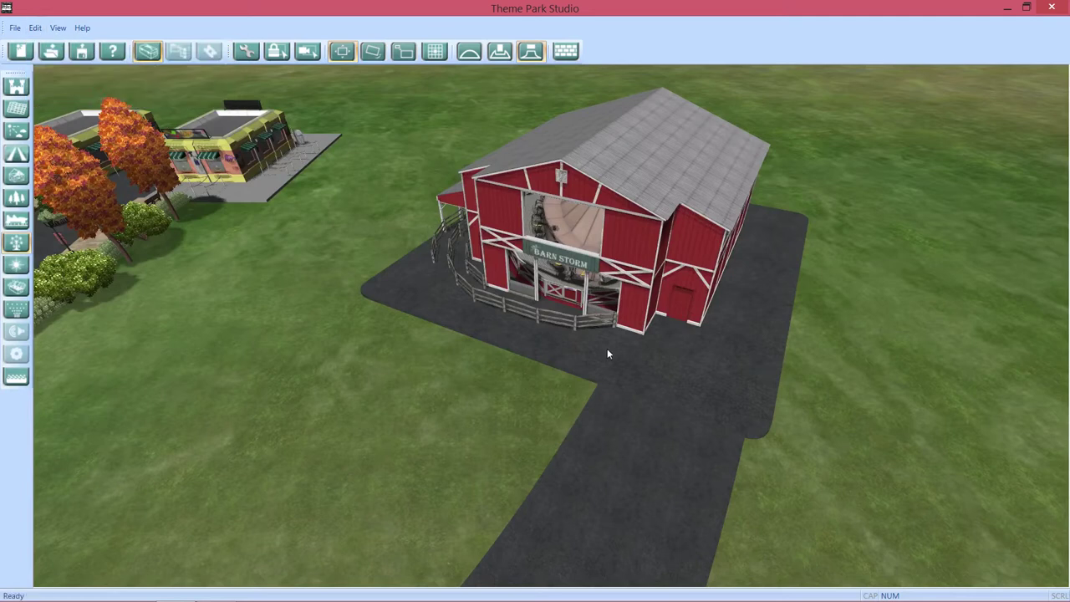
Bring up the Path Library and start a Wall Straight piece near the Haybaler barn
drag(588, 337, 525, 383)
scroll(660, 408, up, 2)
scroll(660, 409, down, 7)
scroll(522, 382, up, 4)
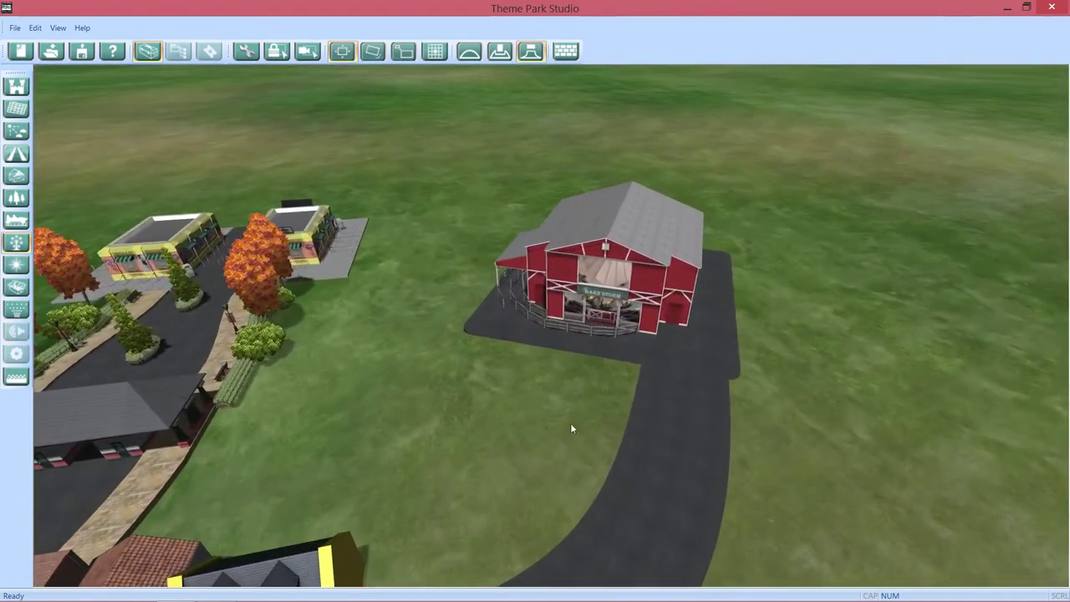
scroll(591, 430, up, 1)
drag(591, 429, 819, 492)
scroll(613, 462, up, 3)
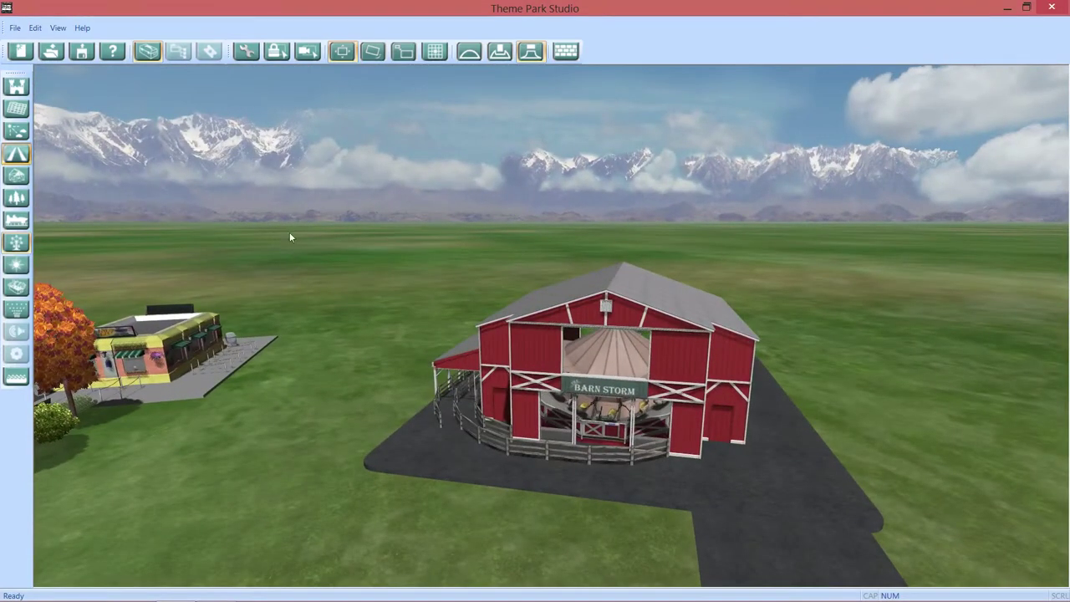
click(17, 154)
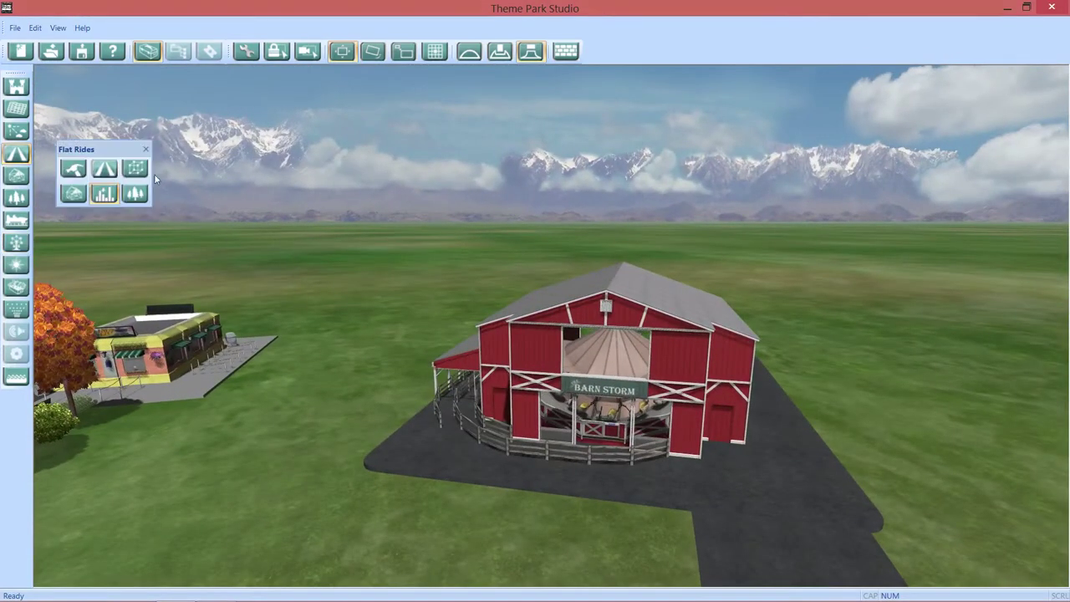
click(104, 169)
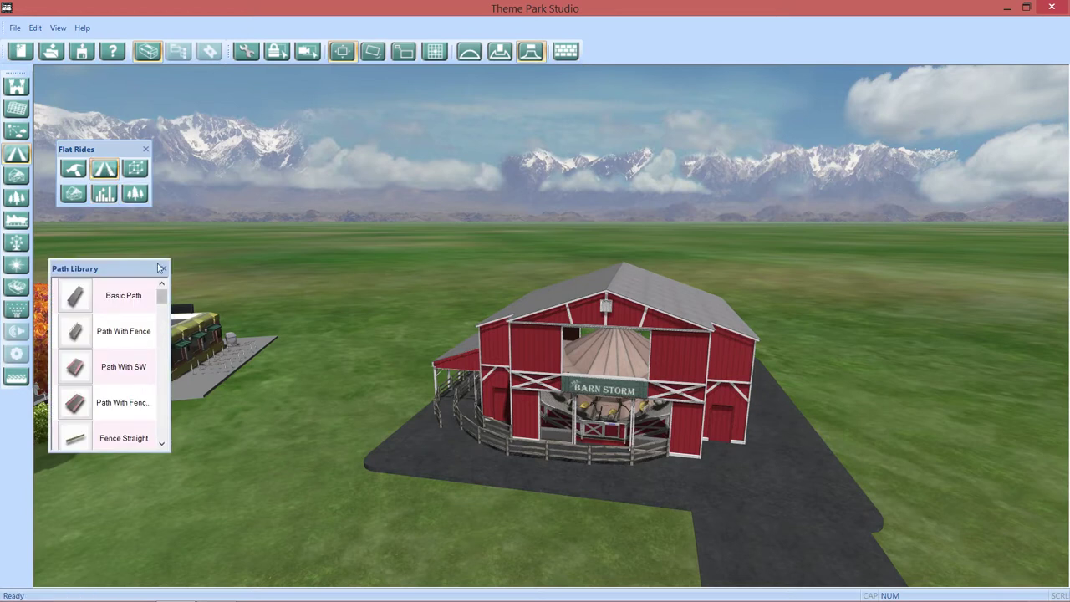
drag(165, 293, 172, 436)
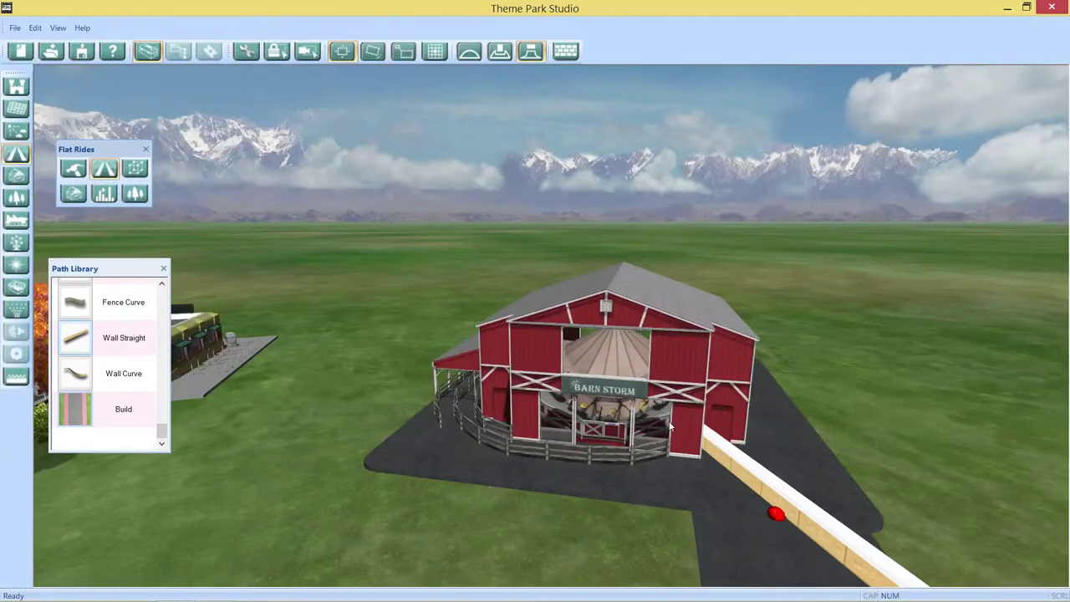
Start the straight wall at the pad's corner beside the road's end and run it along the barn's long side
key(d)
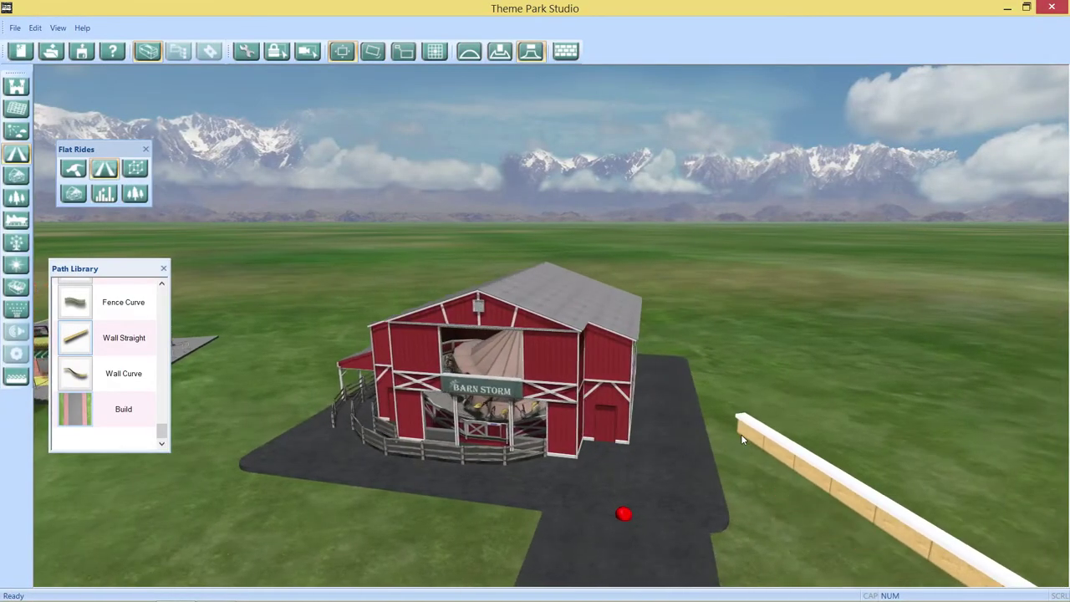
key(w)
key(a)
key(s)
key(d)
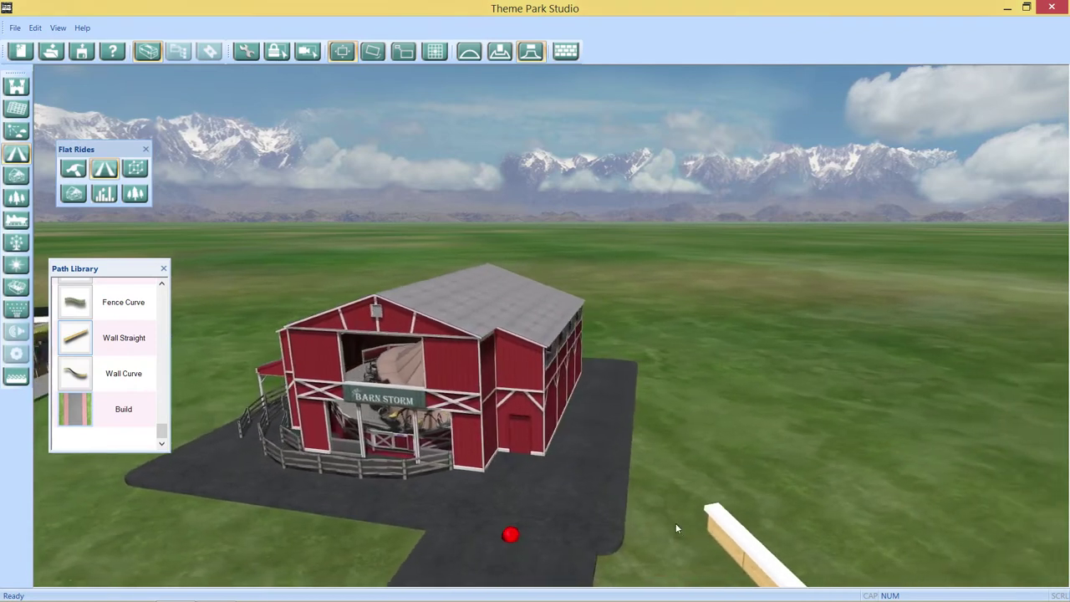
drag(675, 524, 422, 496)
key(w)
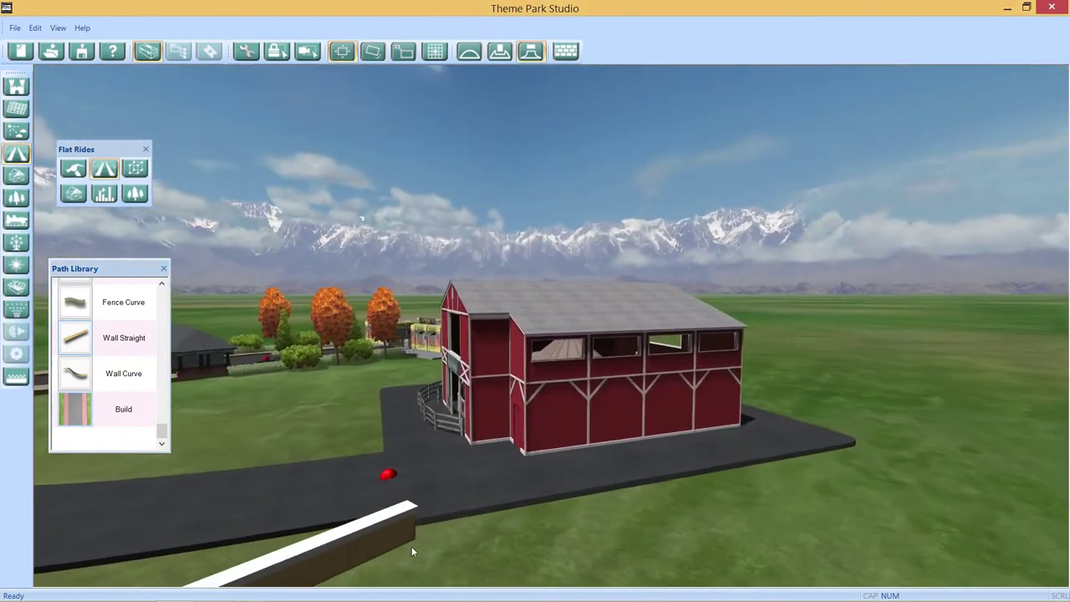
key(a)
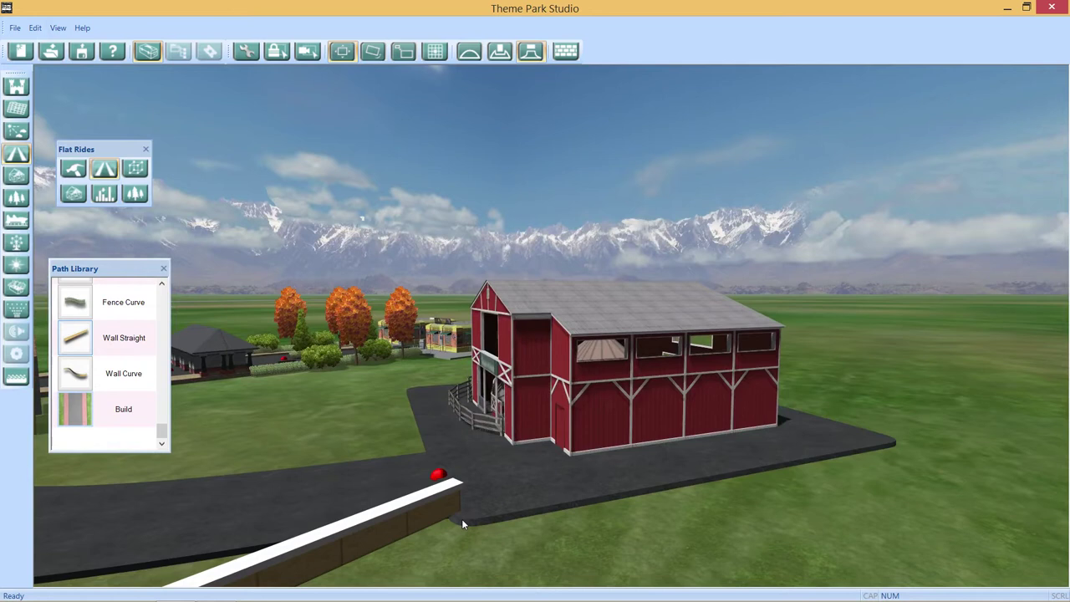
key(d)
key(w)
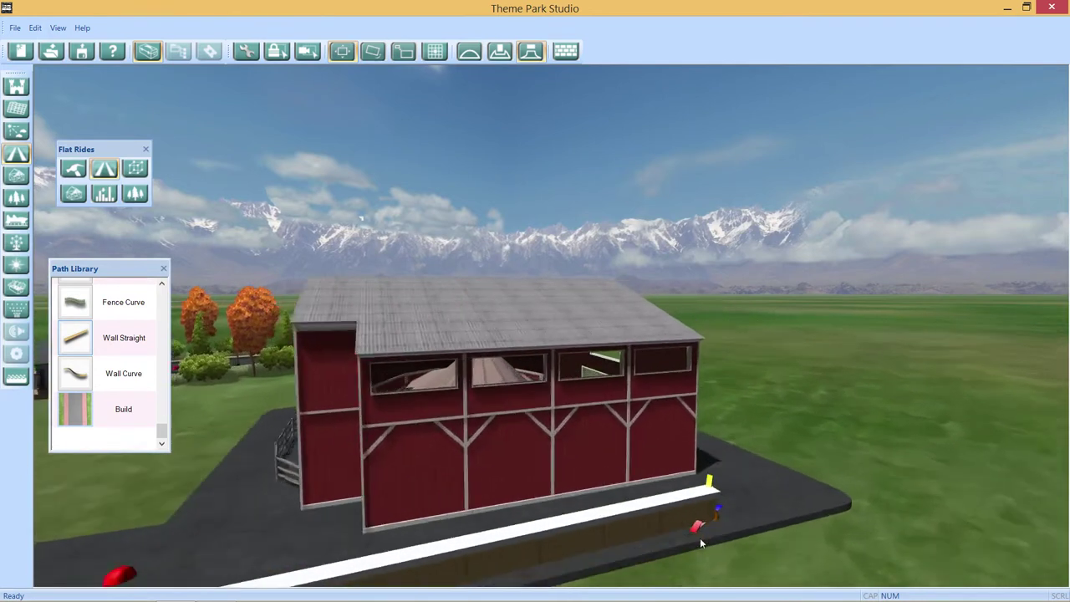
Continue the straight wall across the back of the barn and move its end point onto the pad's far corner
key(d)
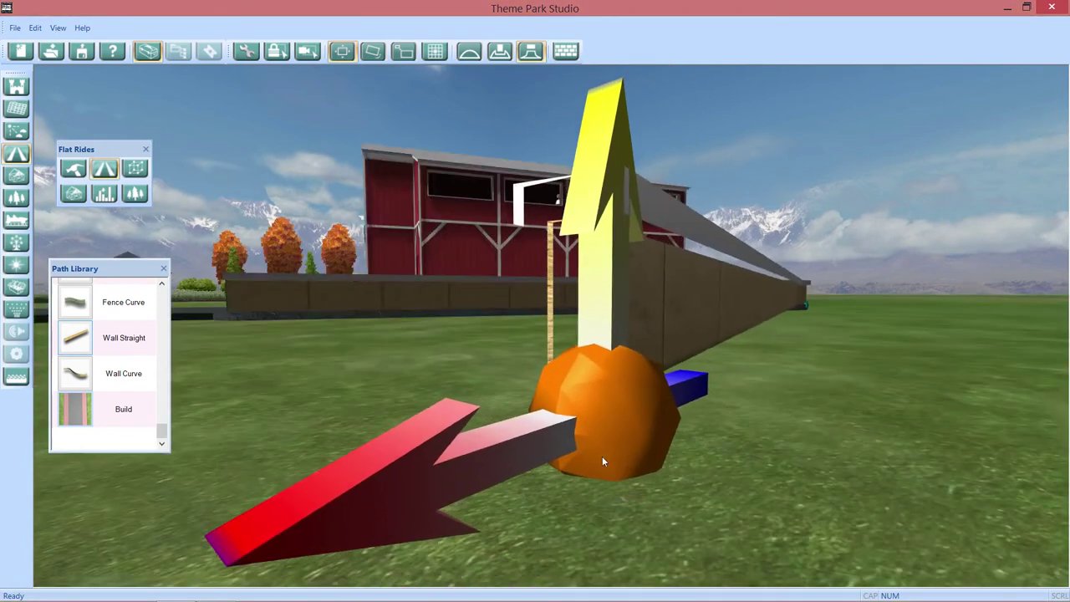
key(s)
key(w)
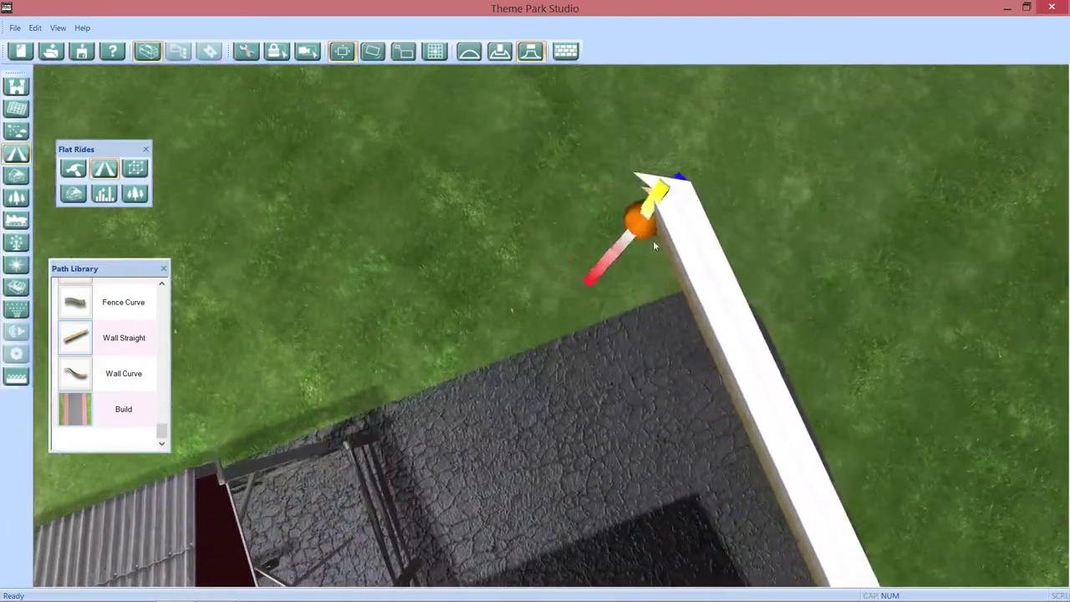
drag(653, 240, 697, 297)
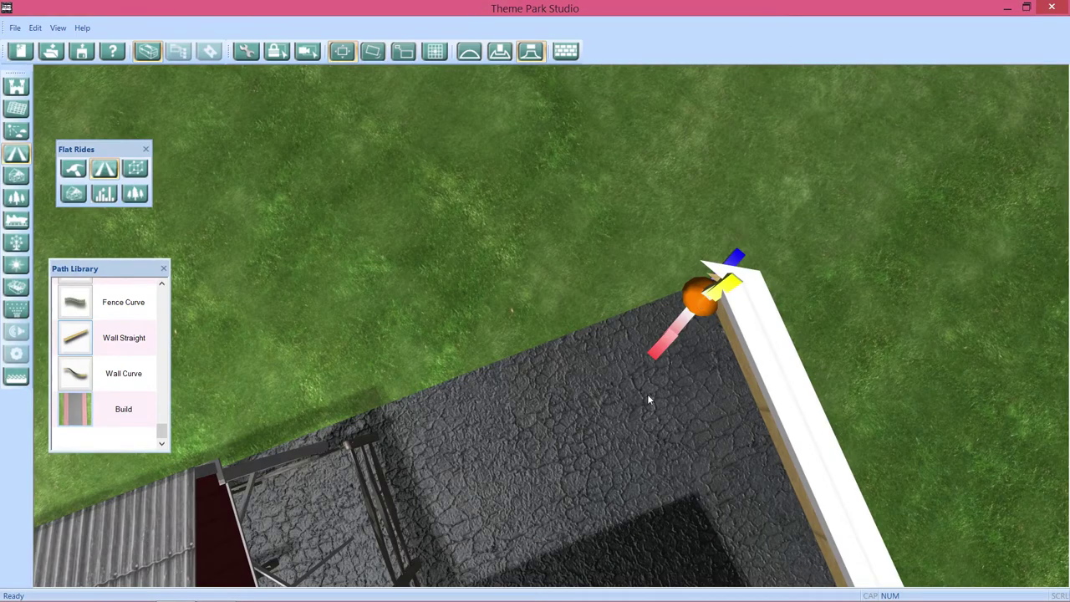
Run the wall along the pad's queue side and front to the road's edge, and delete the surplus segment beyond it
key(s)
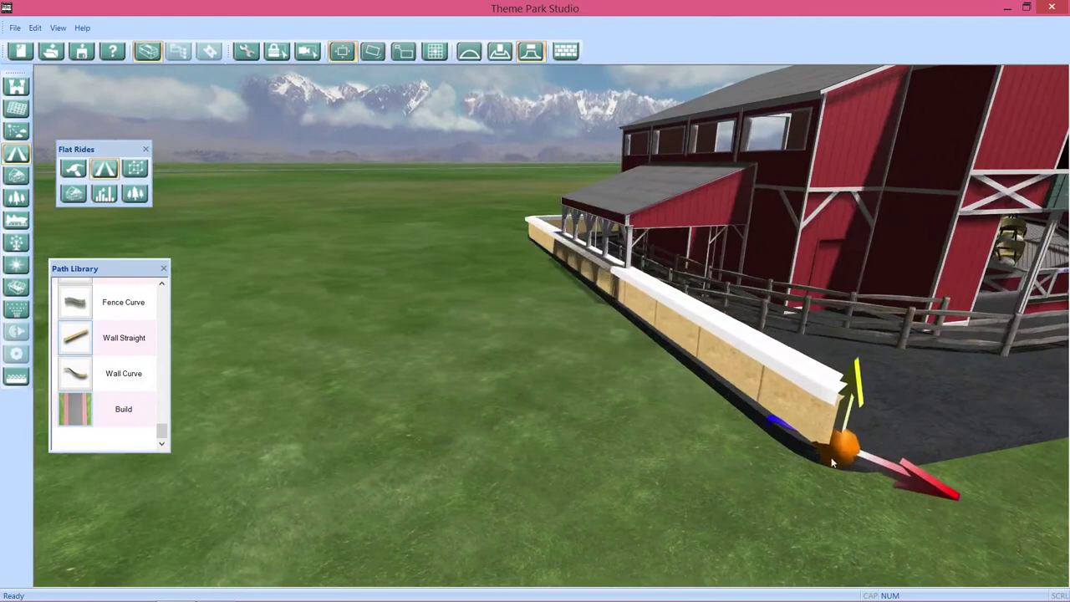
drag(815, 458, 818, 456)
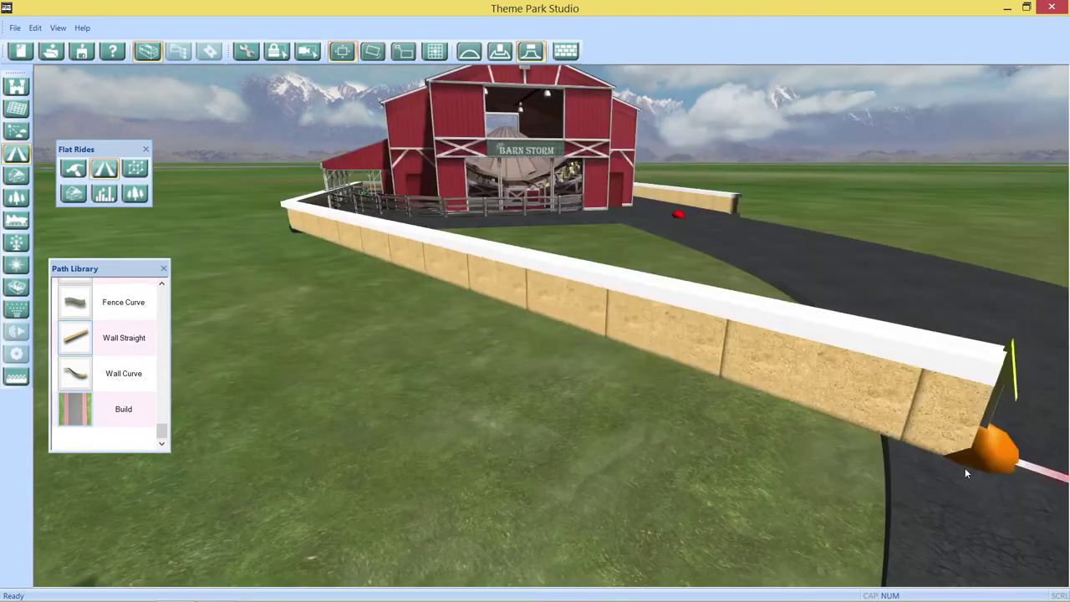
scroll(711, 349, up, 5)
drag(712, 351, 749, 351)
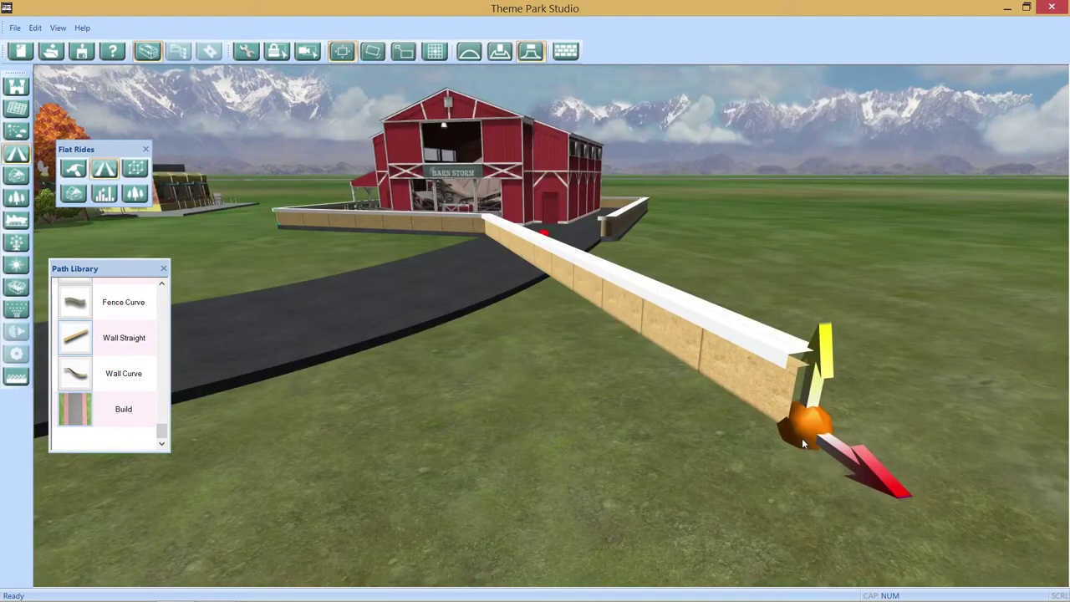
key(Delete)
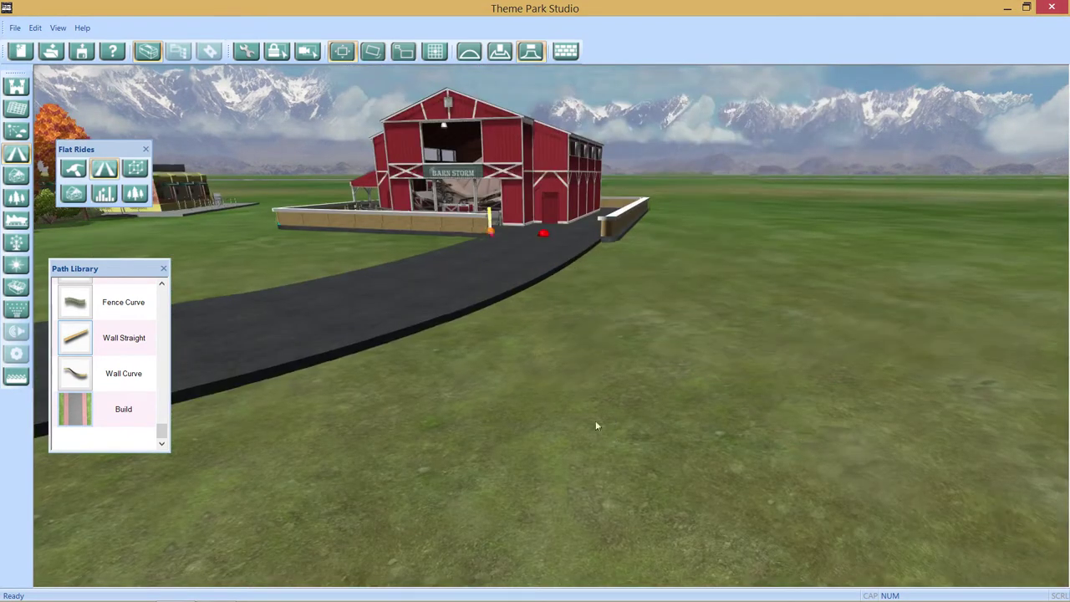
Examine the wall's open end beside the road and its corner joints around the barn's pad
drag(596, 422, 601, 399)
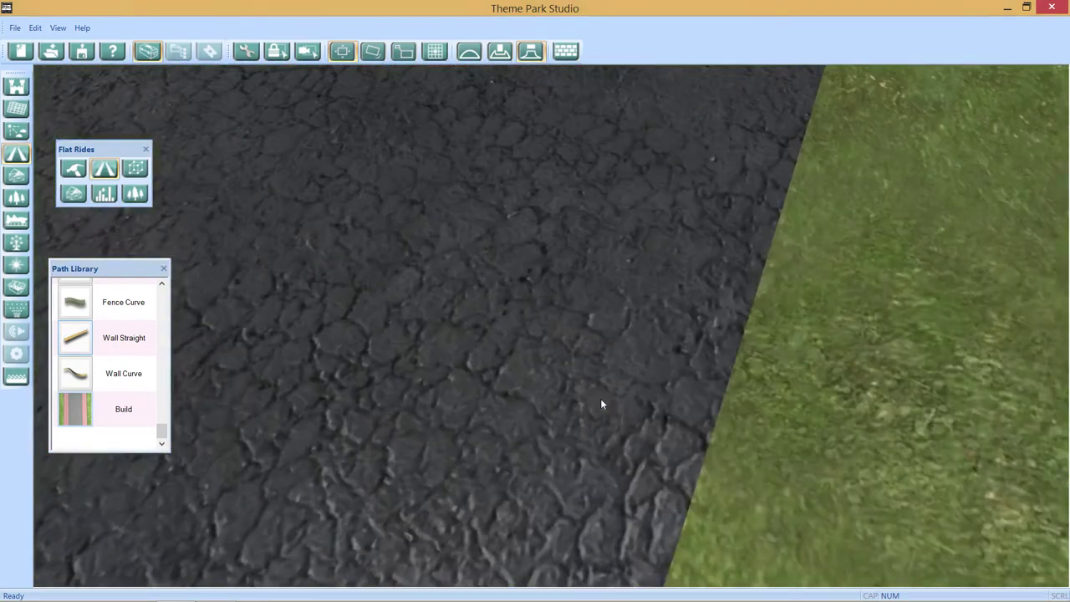
scroll(586, 444, down, 5)
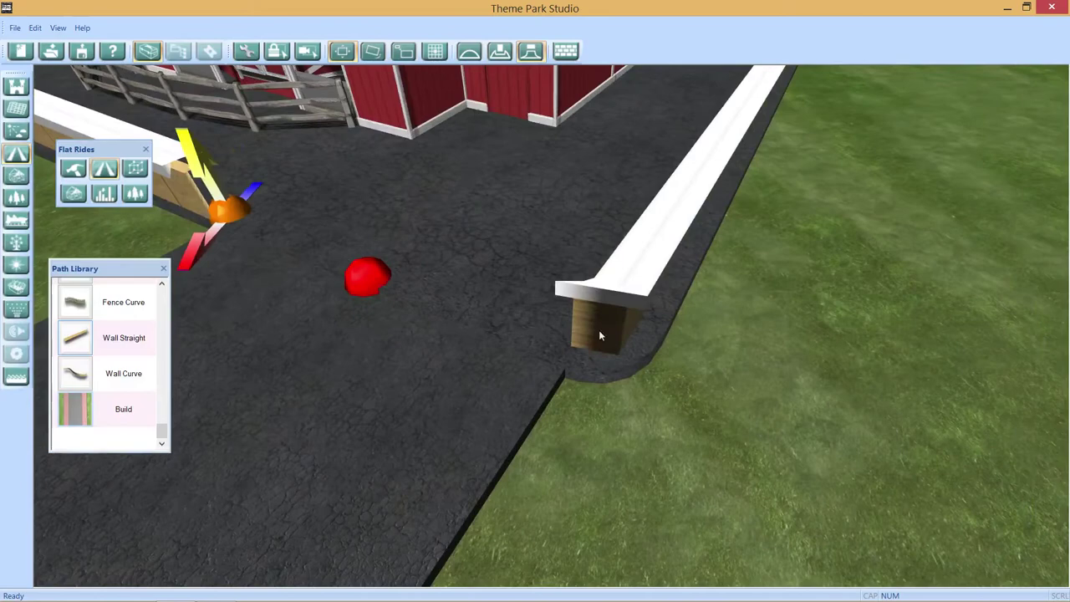
drag(603, 326, 684, 421)
scroll(598, 358, up, 5)
scroll(682, 414, down, 5)
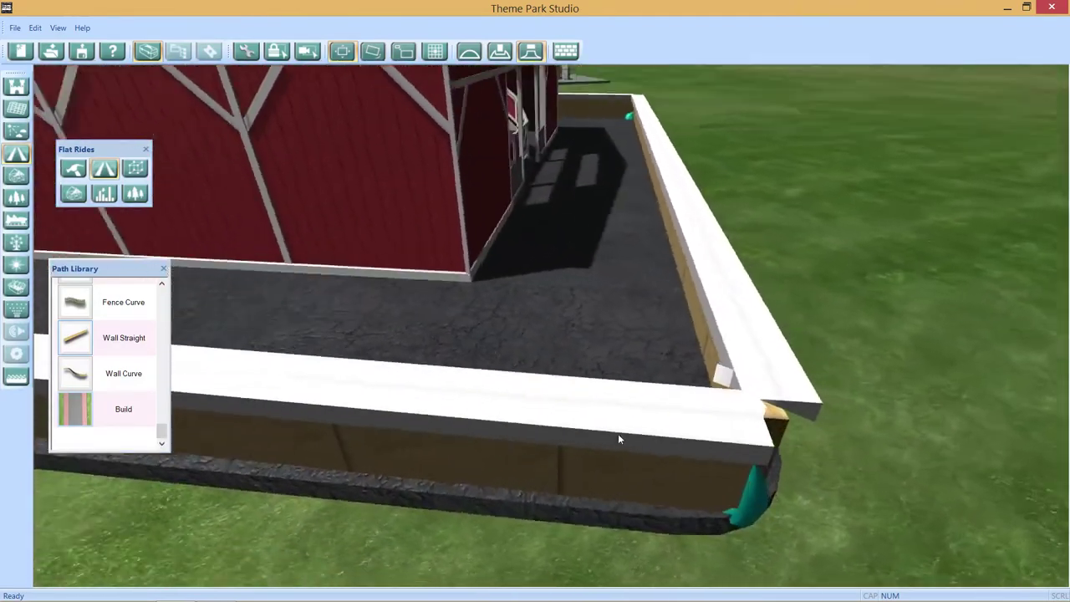
drag(619, 436, 465, 431)
scroll(465, 431, up, 8)
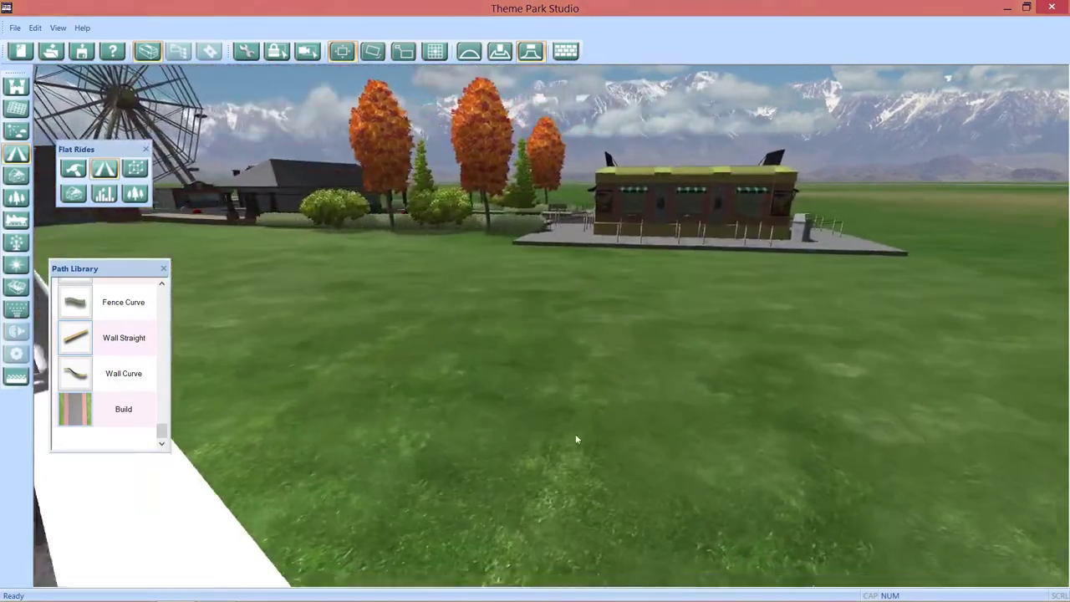
Rotate the wall's corner point where the barn's long-side wall meets the back wall to close the joint
drag(575, 436, 935, 511)
scroll(455, 398, down, 6)
scroll(647, 409, up, 6)
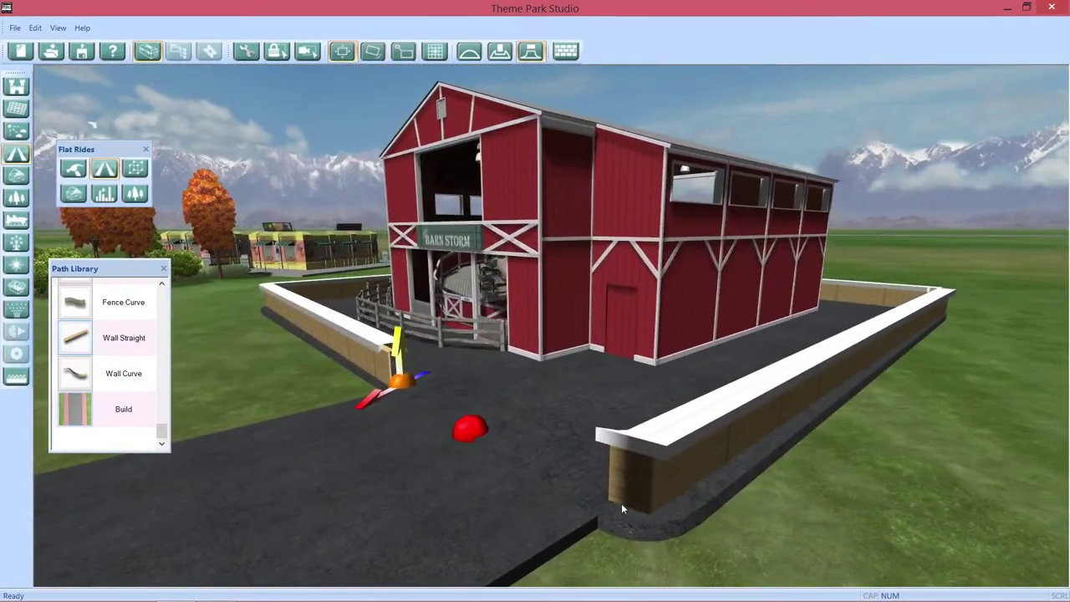
drag(621, 503, 451, 407)
scroll(771, 429, up, 5)
scroll(450, 407, down, 3)
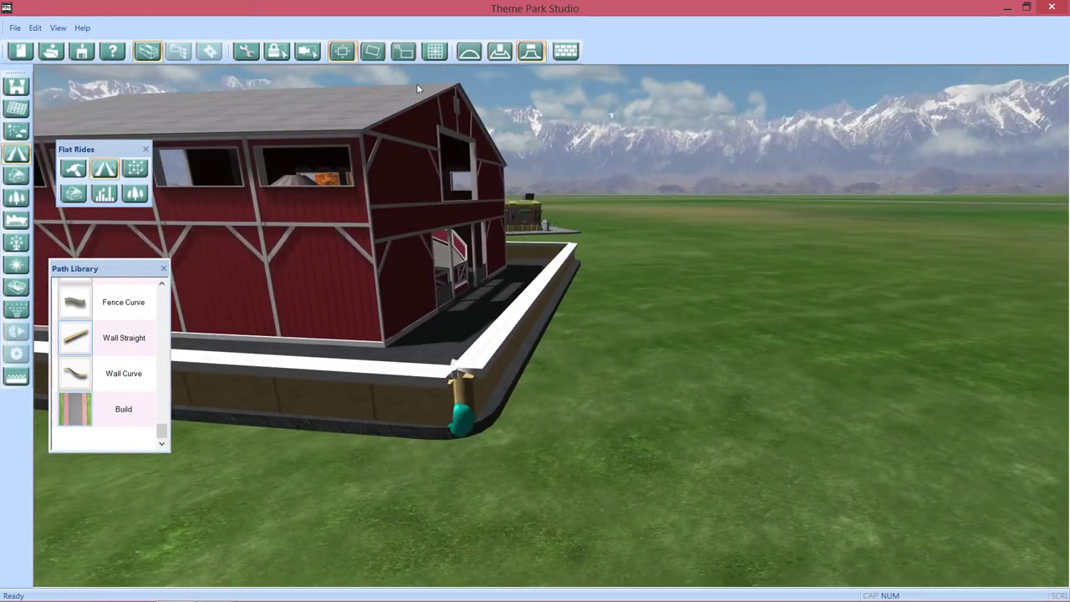
click(468, 425)
click(619, 334)
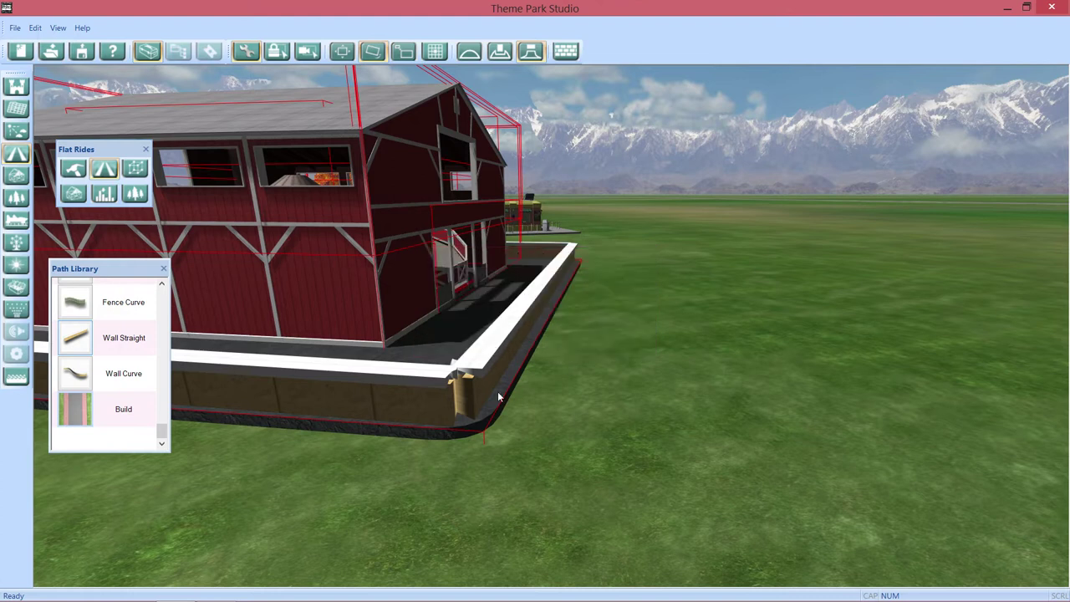
click(441, 389)
scroll(570, 425, up, 3)
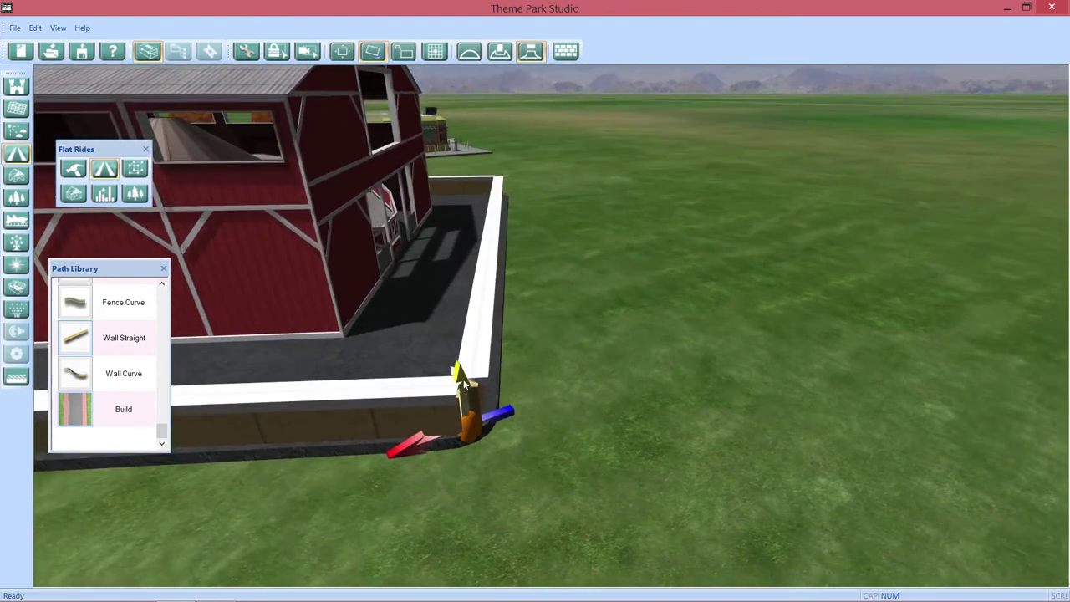
drag(463, 378, 427, 267)
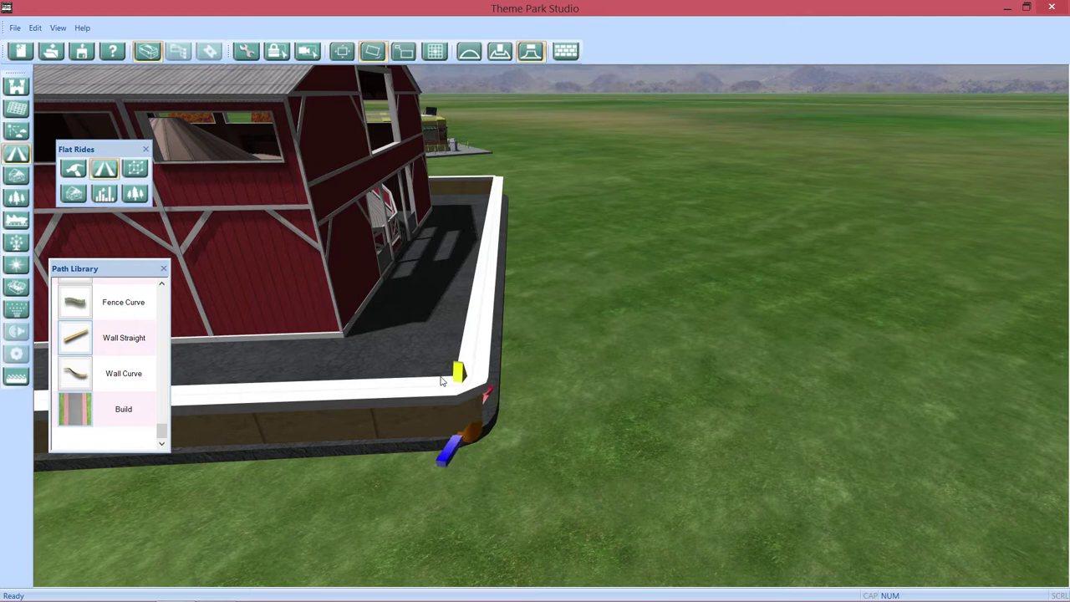
drag(418, 291, 443, 340)
Rotate the wall's corner point where the back wall meets the queue-side wall to close the joint
key(w)
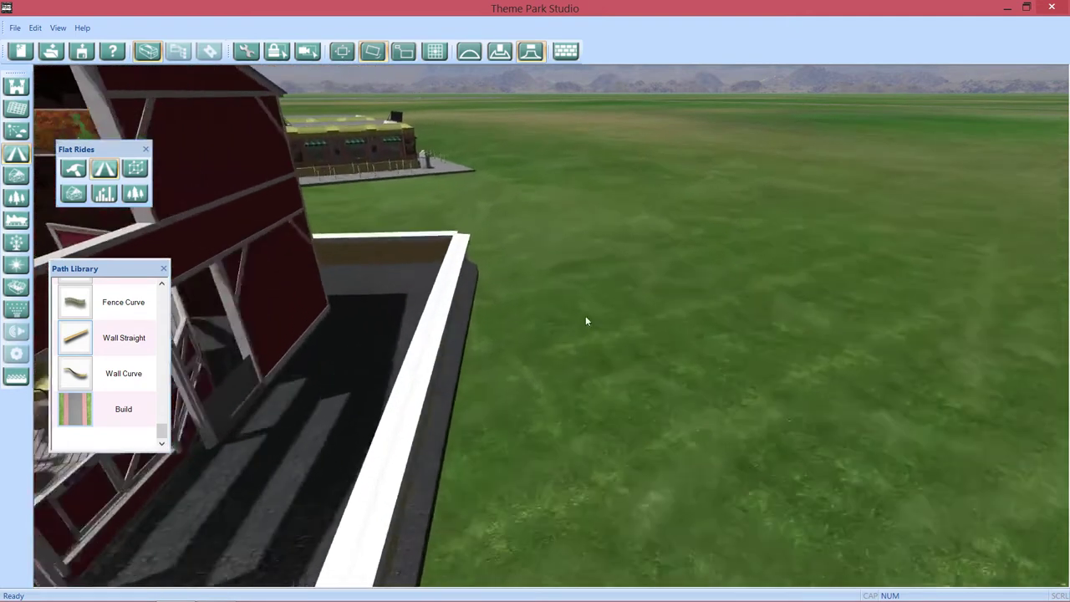
key(w)
drag(558, 316, 497, 383)
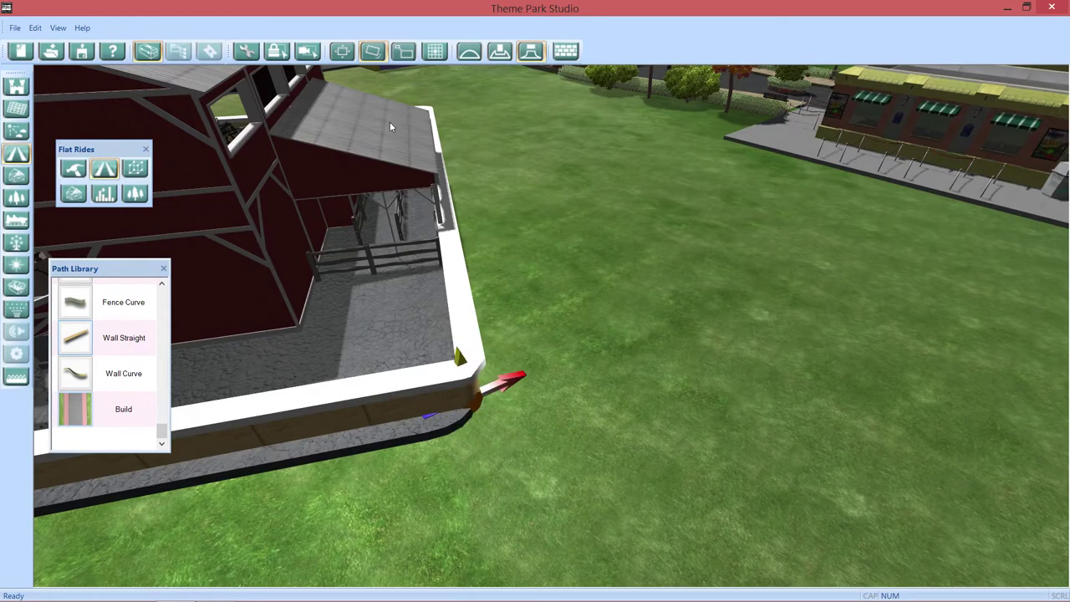
Rotate the corner point between the queue-side and front walls, checking the joint from outside and inside the pad
drag(391, 135, 465, 315)
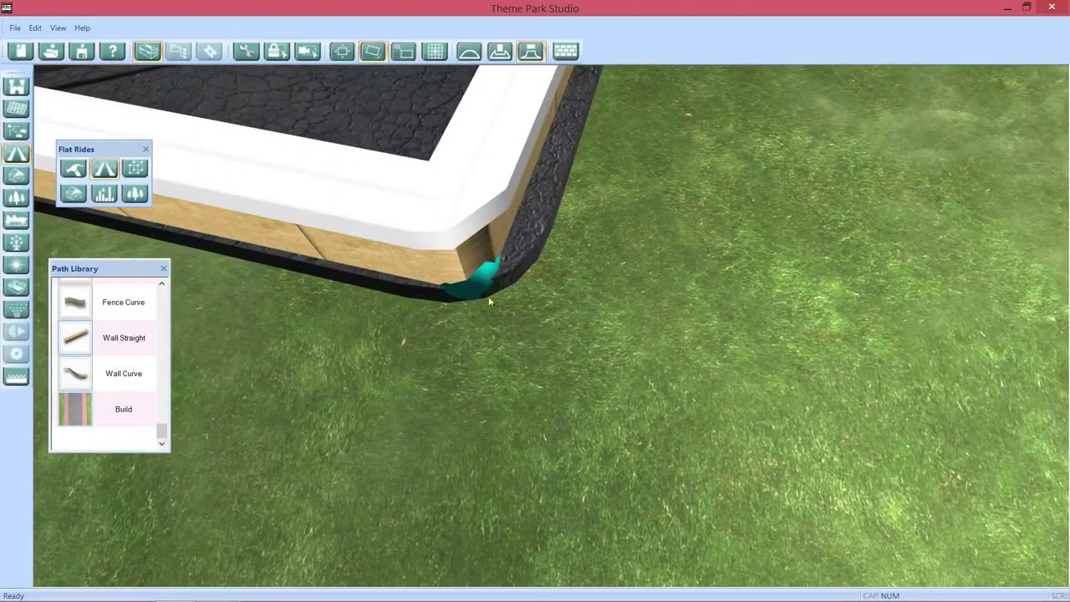
click(489, 299)
click(604, 331)
drag(593, 360, 504, 383)
key(space)
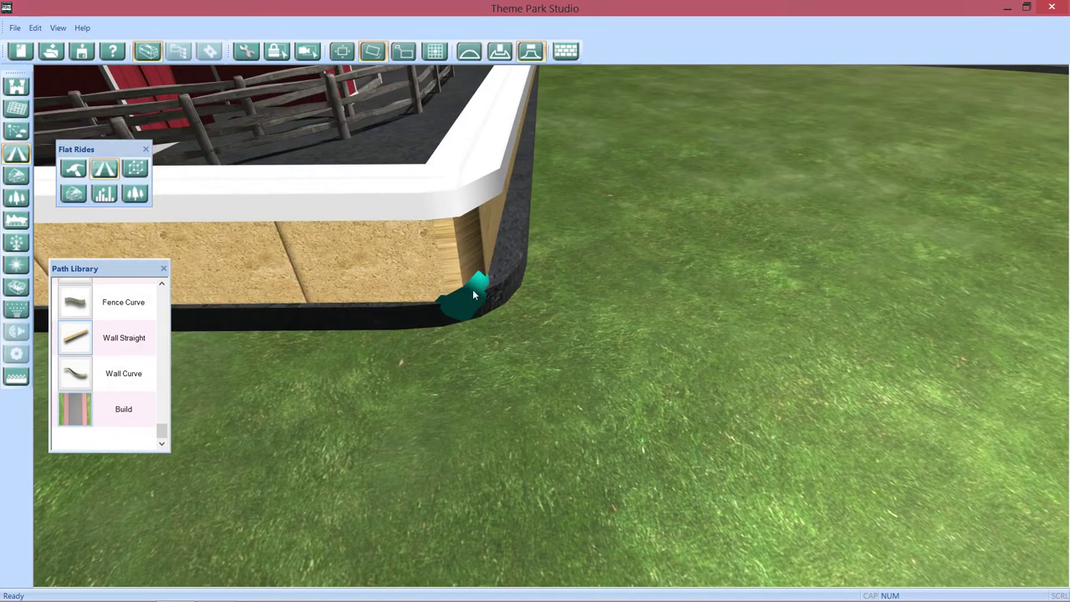
scroll(472, 289, up, 3)
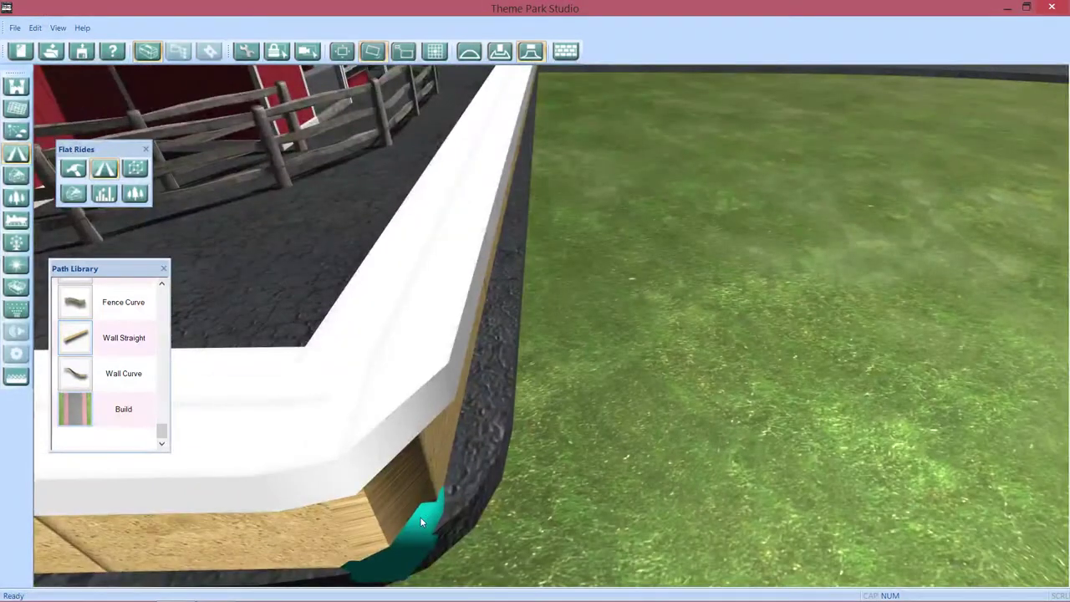
scroll(421, 521, down, 3)
drag(535, 401, 651, 404)
scroll(652, 408, down, 4)
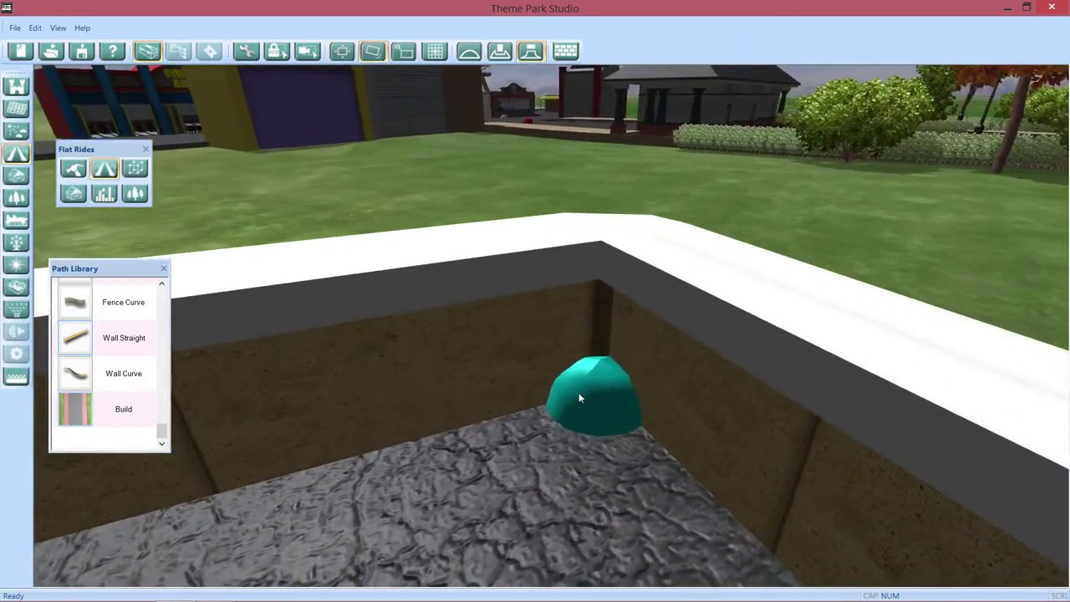
Examine the front wall's end point beside the road from several angles
mouse_move(595, 383)
mouse_down()
mouse_move(597, 402)
mouse_move(685, 432)
mouse_move(502, 308)
mouse_up()
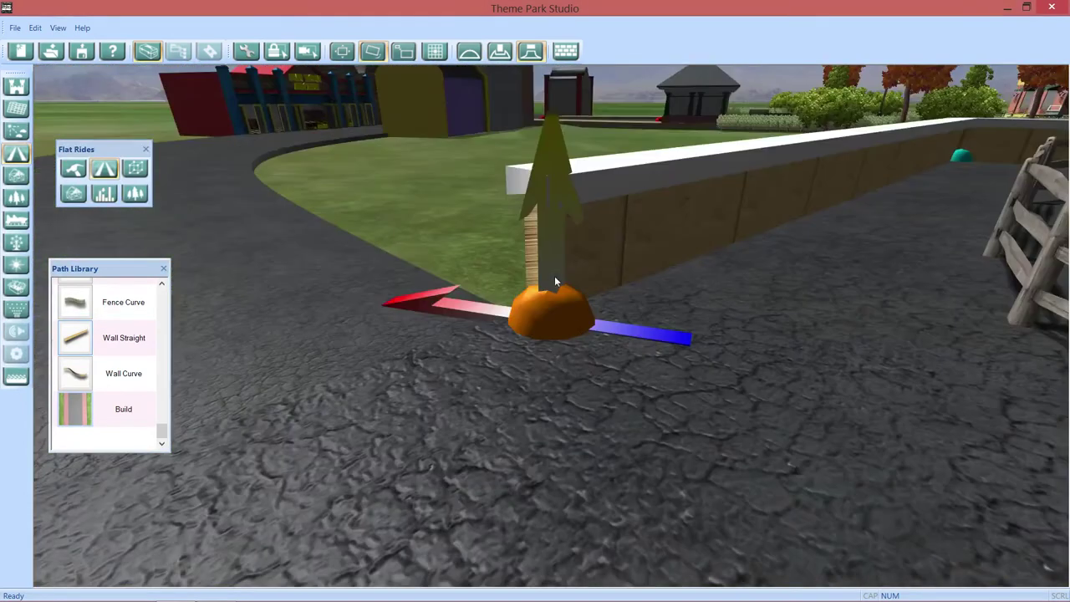
scroll(575, 323, down, 5)
drag(644, 333, 479, 303)
scroll(572, 366, up, 5)
drag(624, 382, 855, 411)
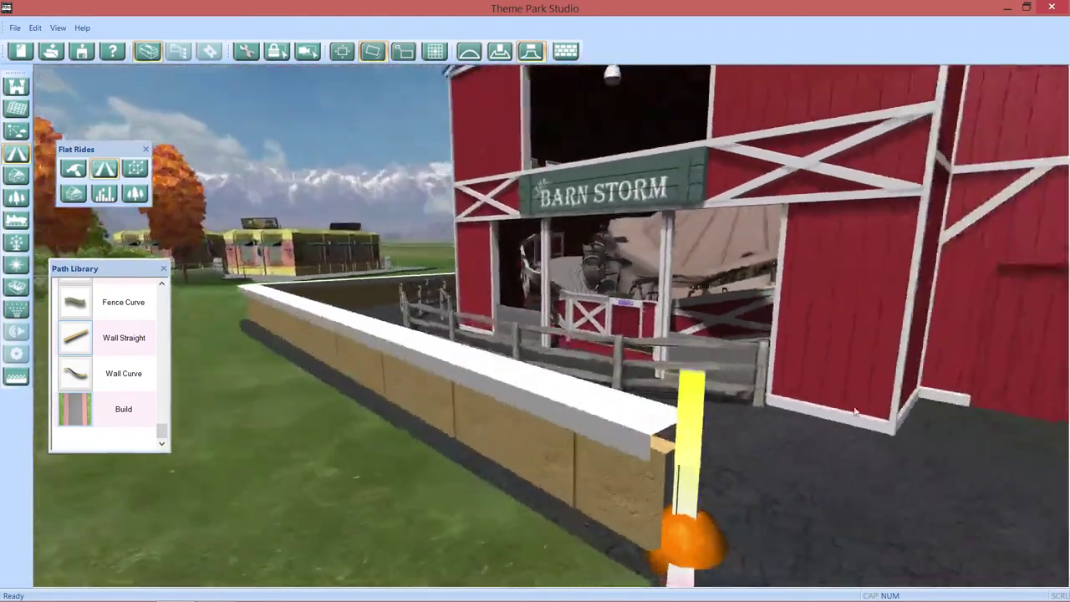
scroll(768, 447, up, 3)
scroll(739, 419, down, 5)
drag(707, 408, 605, 387)
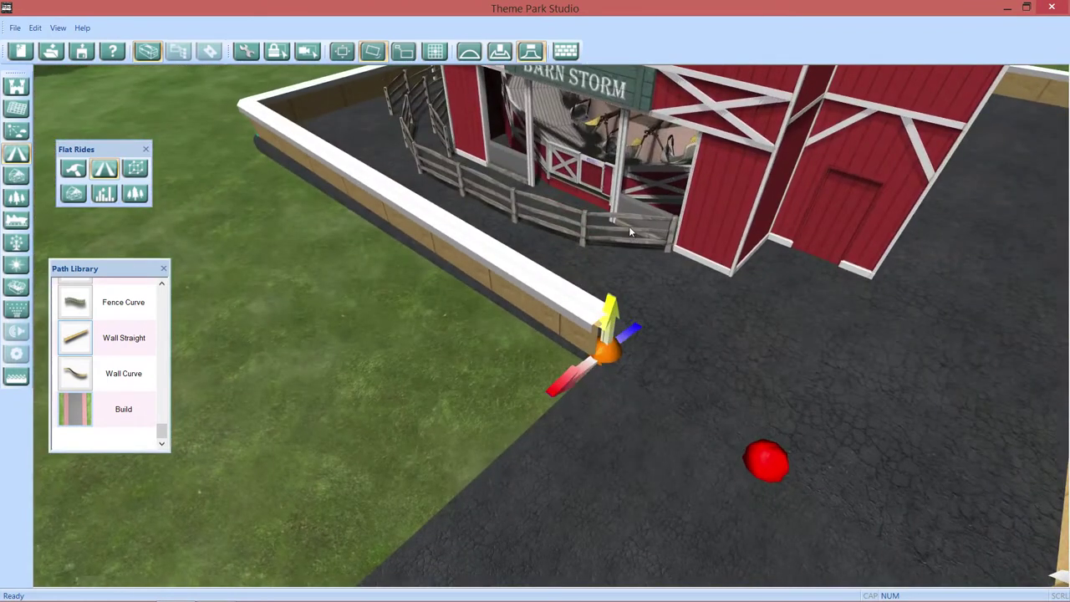
mouse_move(630, 226)
mouse_down()
mouse_move(614, 351)
mouse_move(658, 500)
mouse_move(640, 462)
mouse_move(603, 458)
mouse_move(628, 425)
mouse_move(582, 327)
mouse_up()
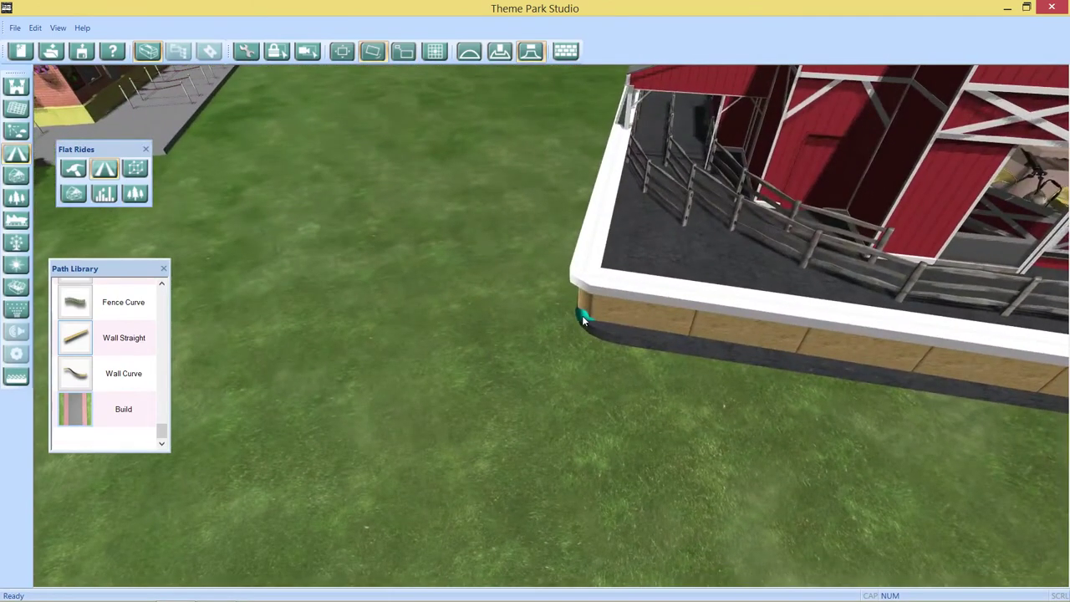
Fine-tune the rotation of the corner point between the front and queue-side walls
click(582, 316)
mouse_move(584, 389)
mouse_down()
mouse_move(489, 420)
mouse_move(312, 390)
mouse_move(458, 407)
mouse_up()
click(511, 394)
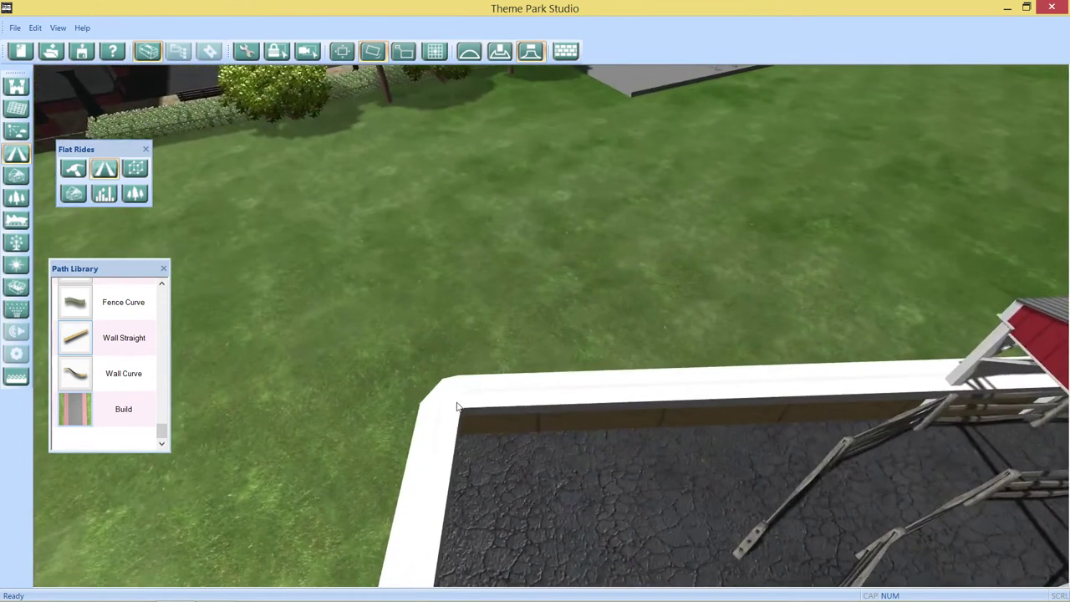
click(457, 407)
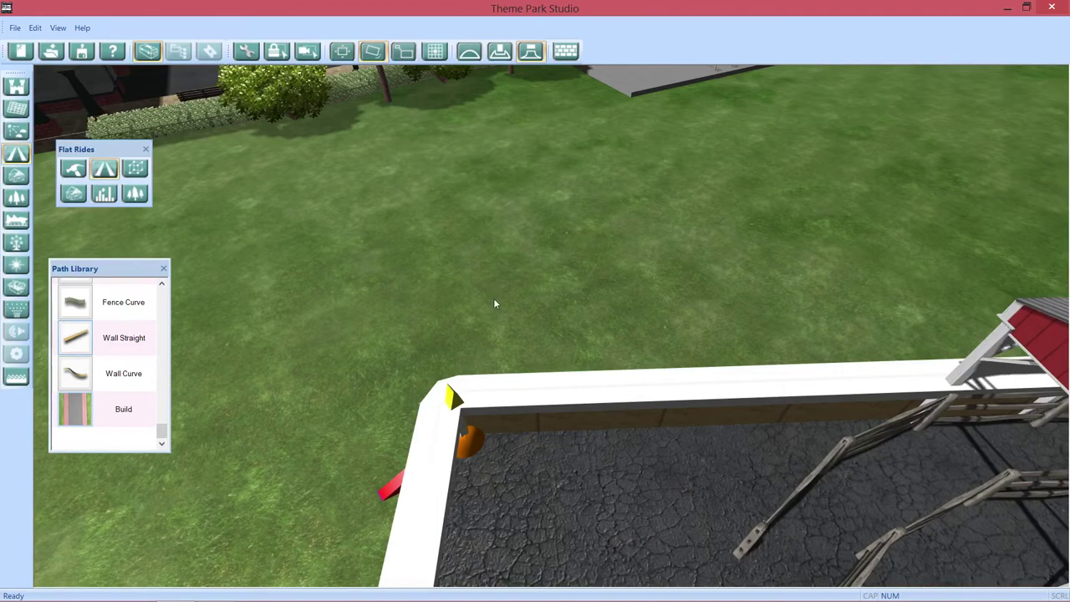
Examine the long-side wall's slanted starting end beside the road and compare it with the opposite wall end
drag(494, 304, 646, 323)
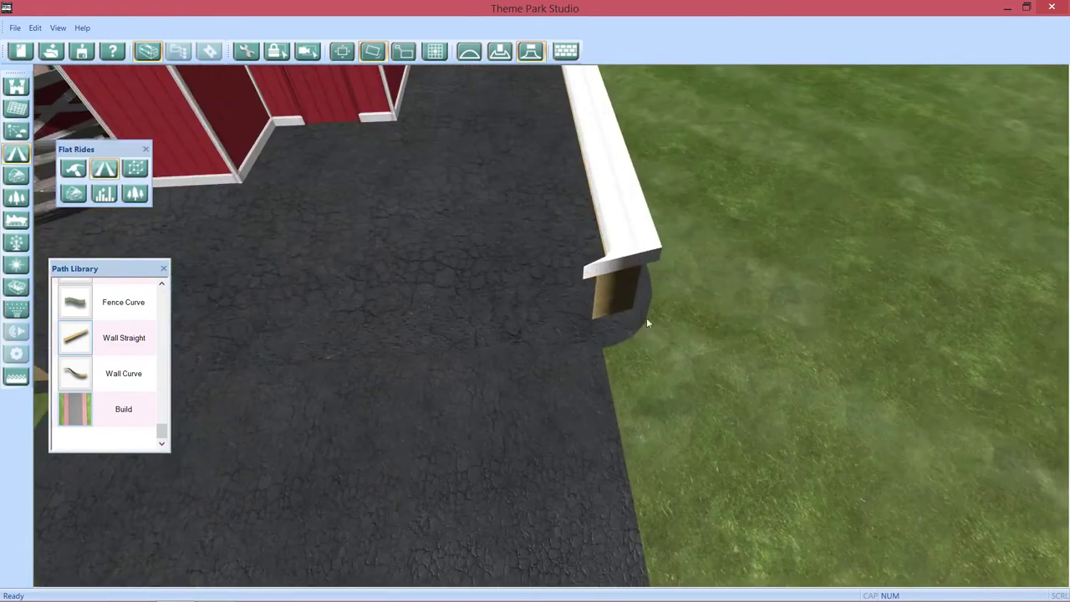
drag(815, 316, 598, 350)
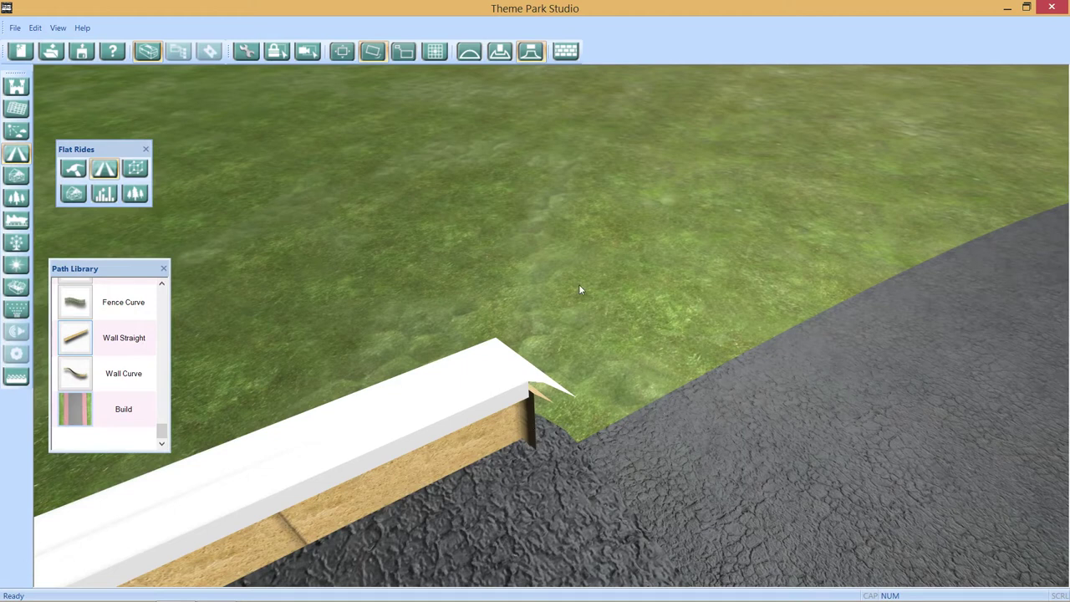
drag(580, 290, 383, 156)
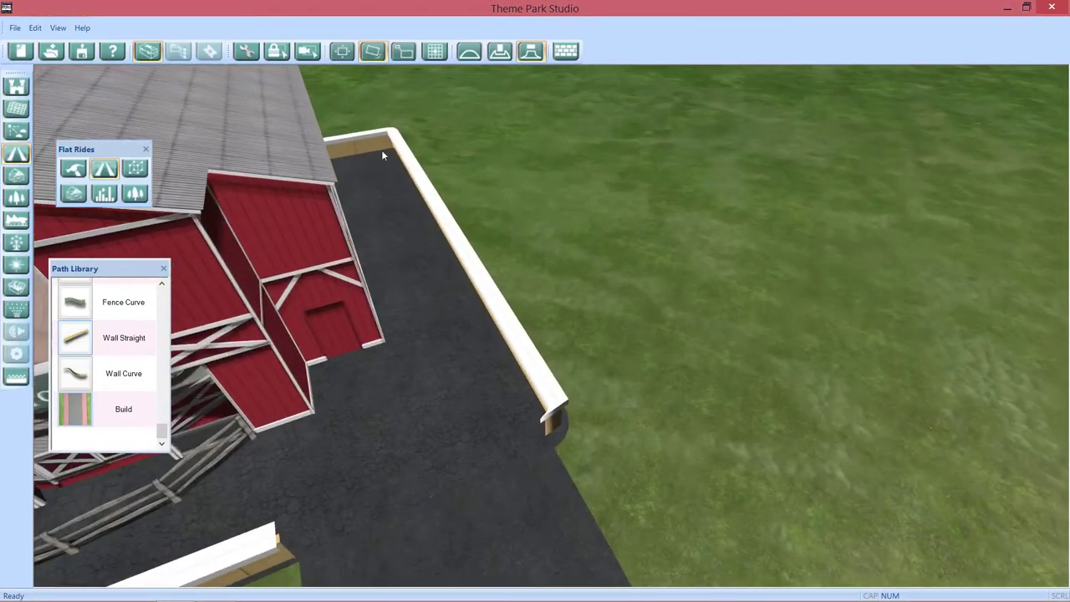
click(551, 420)
drag(642, 427, 536, 365)
drag(609, 271, 589, 392)
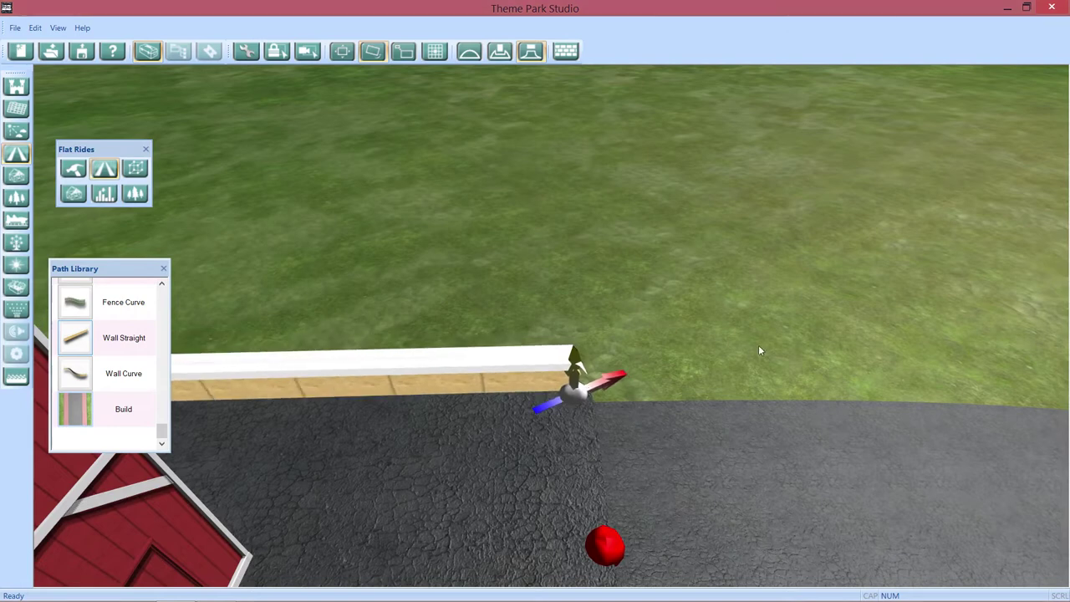
drag(758, 351, 360, 345)
drag(509, 378, 698, 208)
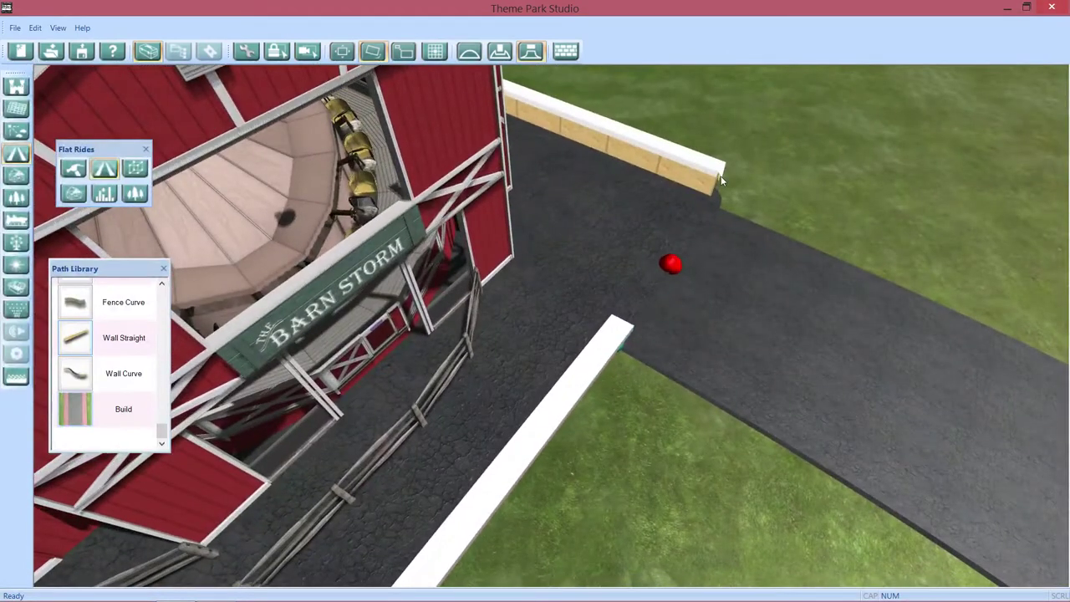
scroll(721, 175, up, 6)
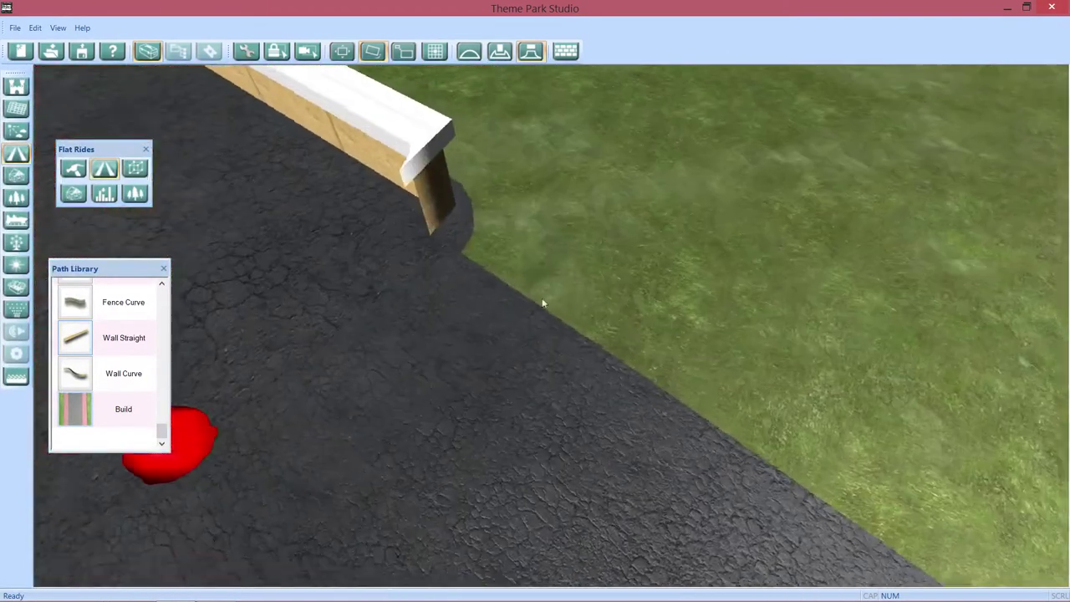
mouse_move(543, 303)
mouse_down()
mouse_move(225, 401)
mouse_move(484, 276)
mouse_move(626, 326)
mouse_move(568, 325)
mouse_move(452, 454)
mouse_move(457, 362)
mouse_move(369, 412)
mouse_up()
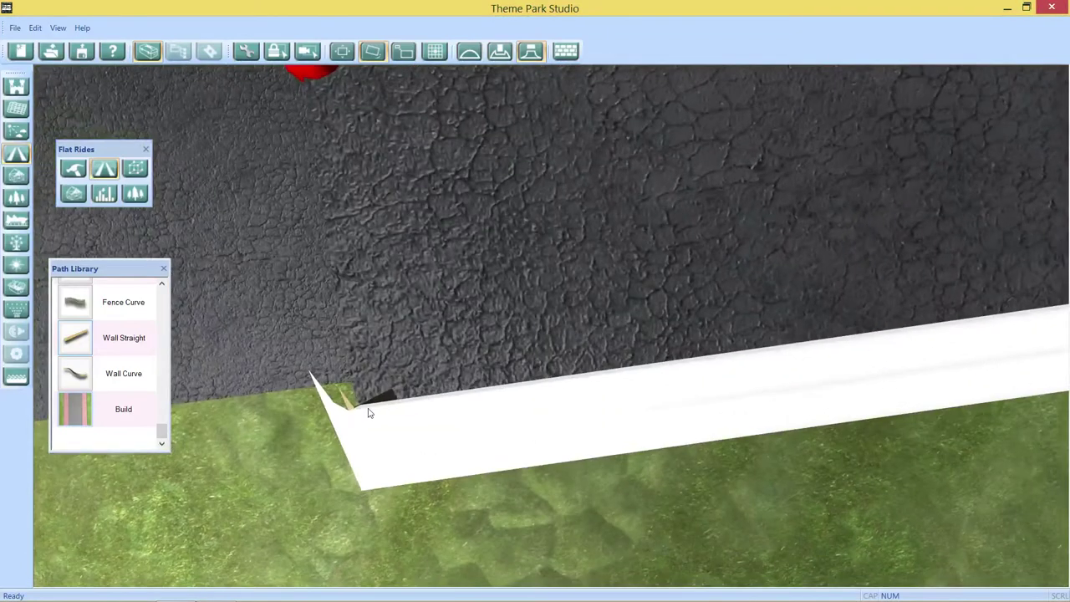
scroll(369, 412, down, 5)
drag(490, 345, 567, 347)
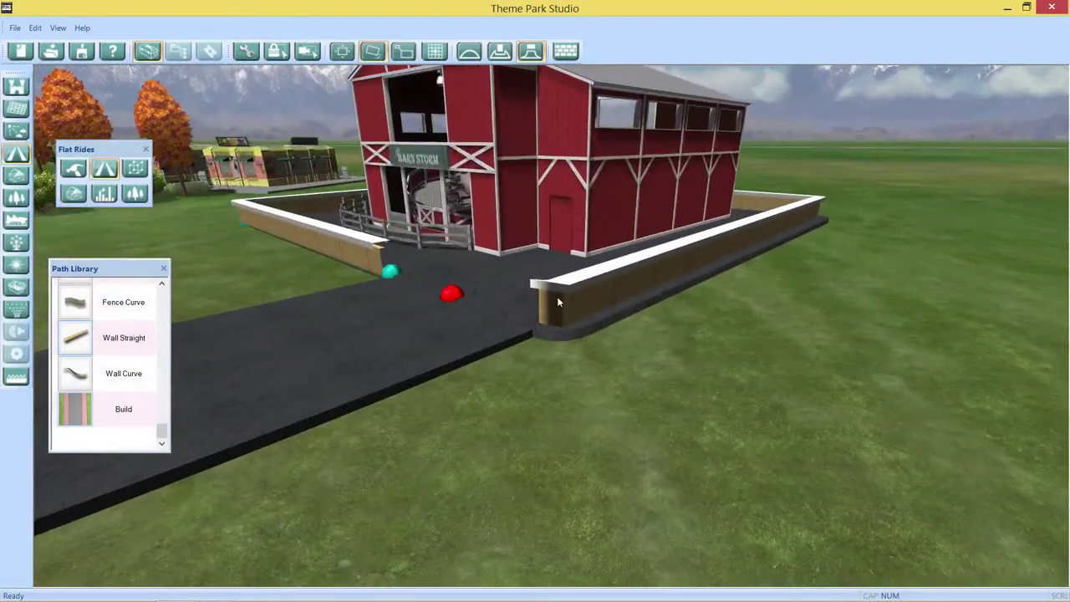
mouse_move(556, 301)
mouse_down()
mouse_move(632, 394)
mouse_move(819, 368)
mouse_move(805, 354)
mouse_move(533, 309)
mouse_up()
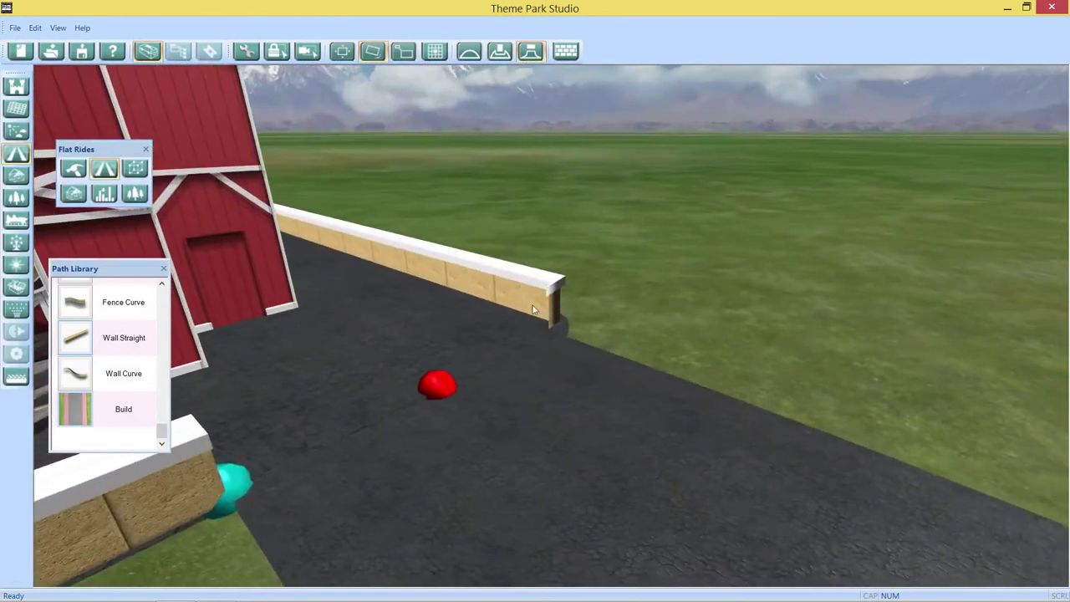
Try to straighten the long-side wall's slanted starting end by rotating its start point
drag(566, 396, 772, 325)
scroll(490, 395, down, 4)
key(a)
drag(786, 460, 660, 308)
drag(686, 372, 481, 326)
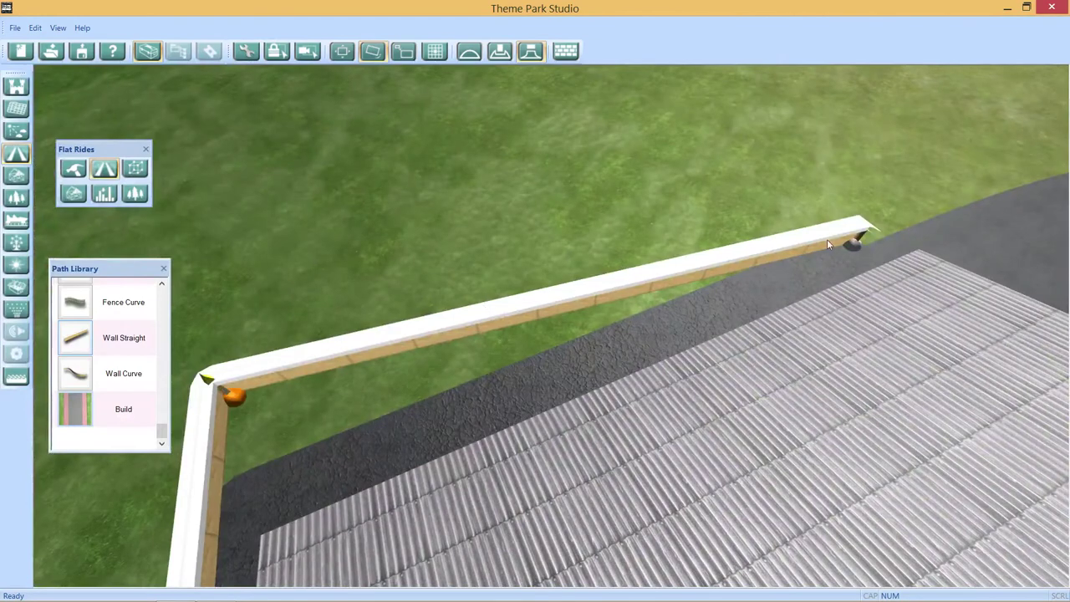
mouse_move(858, 244)
mouse_down()
mouse_move(740, 301)
mouse_move(609, 299)
mouse_move(407, 342)
mouse_move(540, 340)
mouse_move(632, 316)
mouse_move(633, 348)
mouse_up()
click(756, 245)
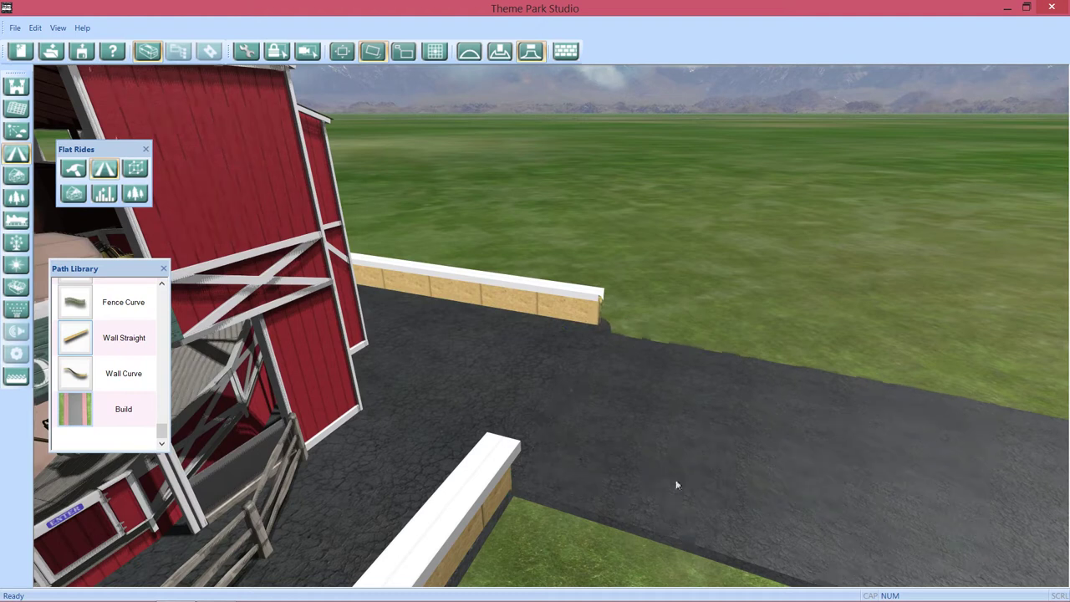
drag(677, 485, 464, 356)
scroll(463, 356, down, 3)
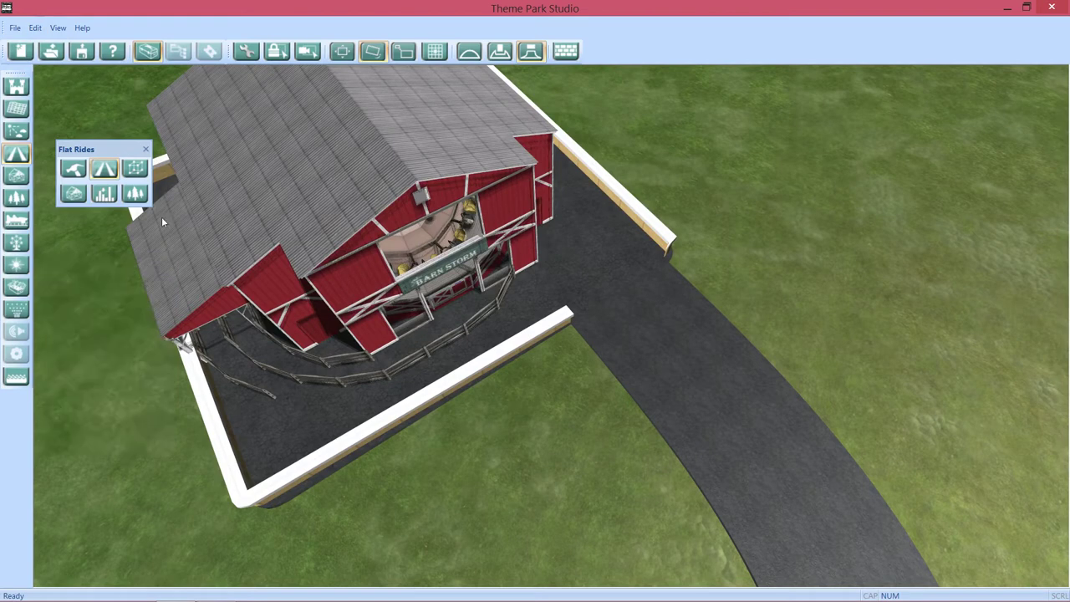
Start a Basic Path branching off the outer edge of the road bend just beyond the red building
click(146, 150)
drag(522, 361, 740, 342)
scroll(437, 340, up, 3)
key(a)
key(s)
key(s)
scroll(741, 342, up, 3)
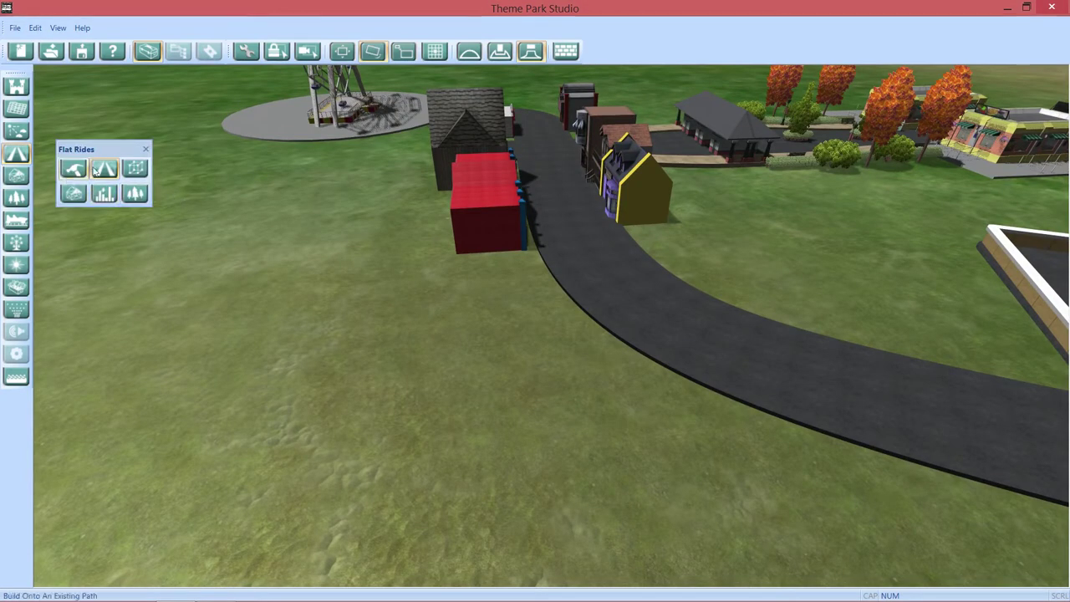
click(104, 170)
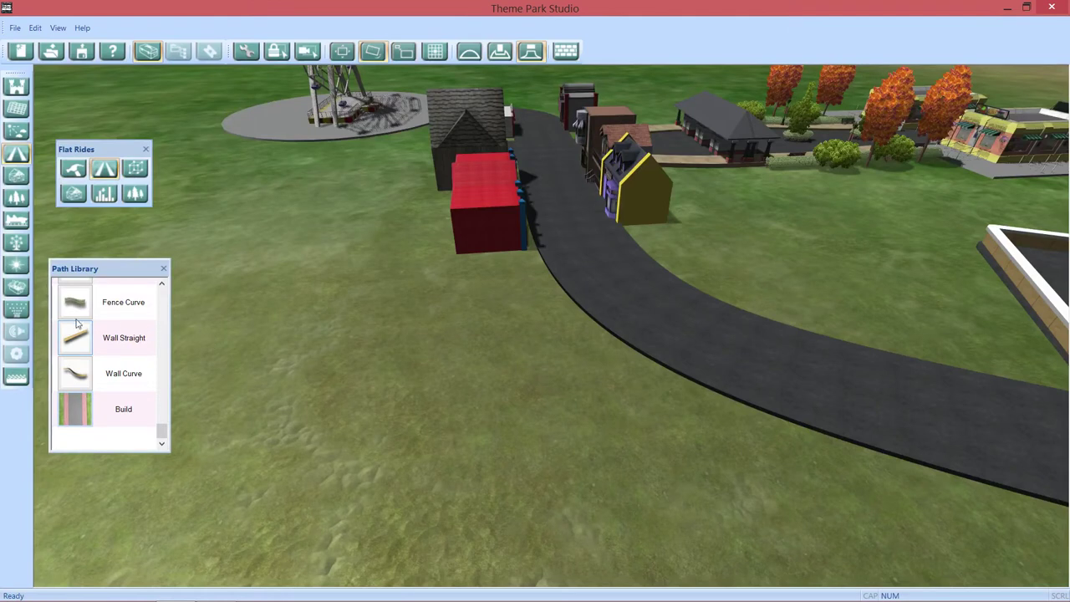
drag(161, 335, 160, 294)
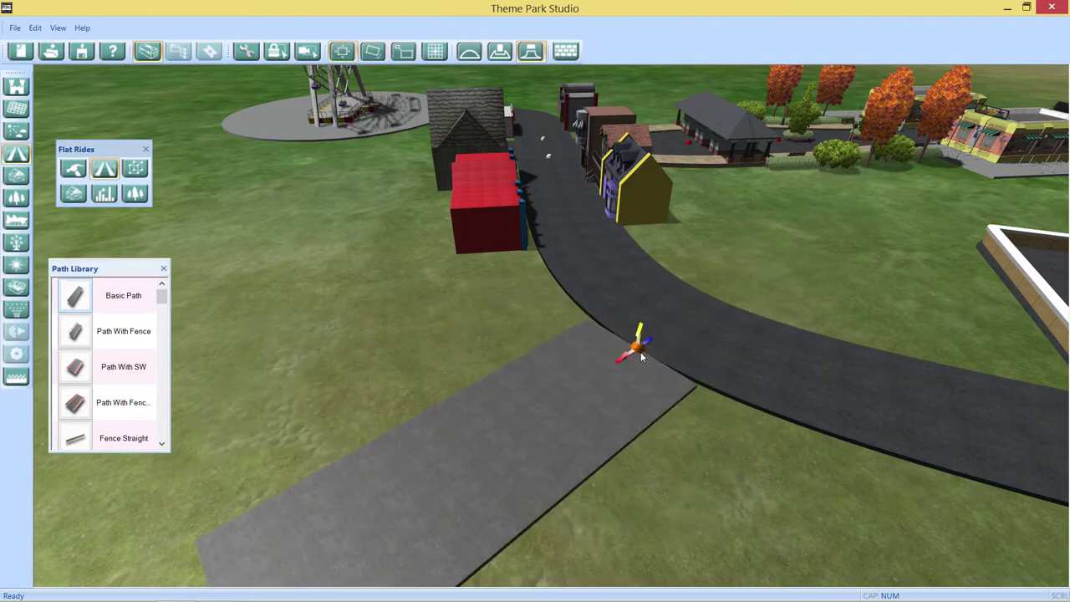
click(641, 357)
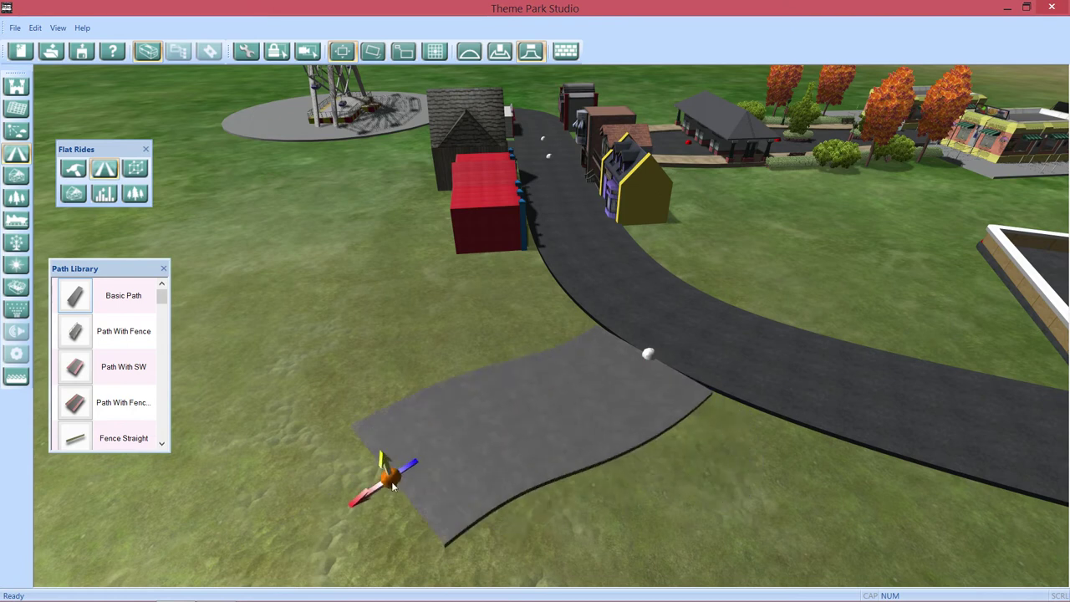
Extend the new path's far end into a wide curve behind the red building and align its start point with the road's edge
key(a)
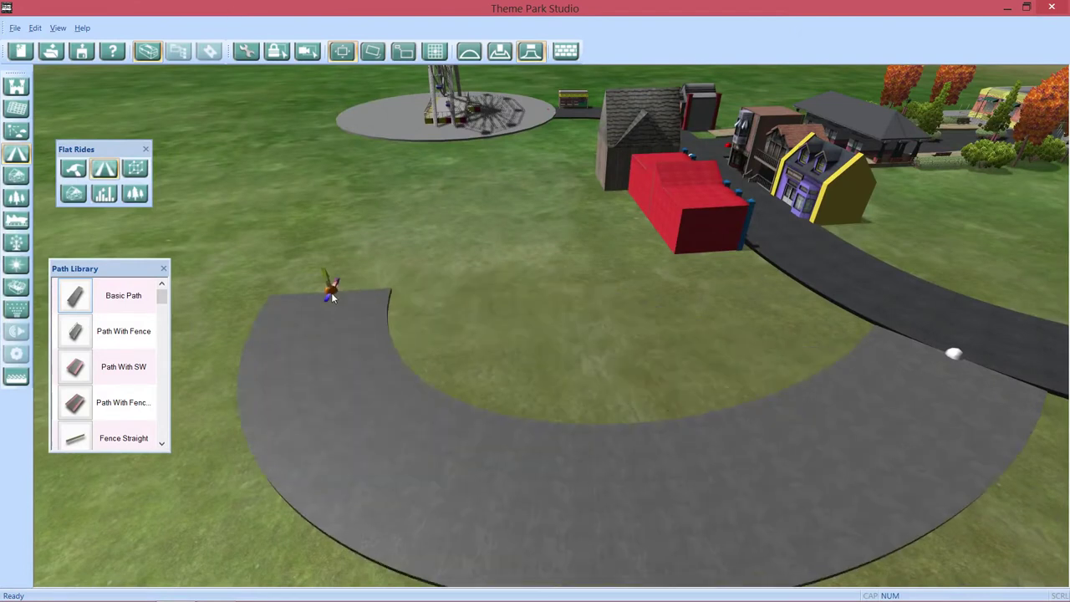
key(alt)
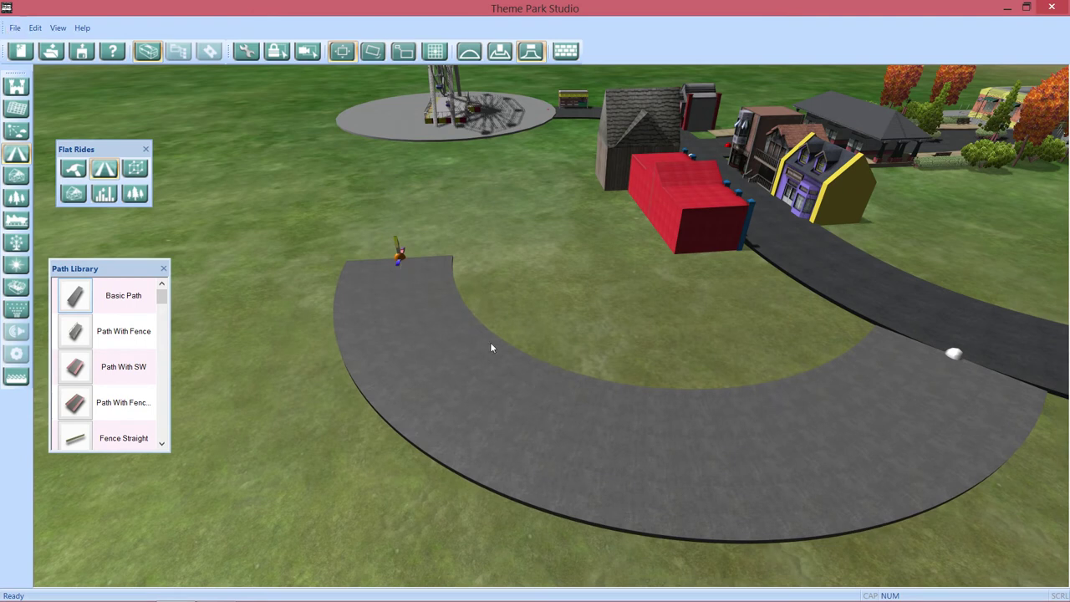
click(741, 356)
right_click(726, 310)
drag(727, 311, 686, 416)
key(d)
drag(657, 460, 670, 460)
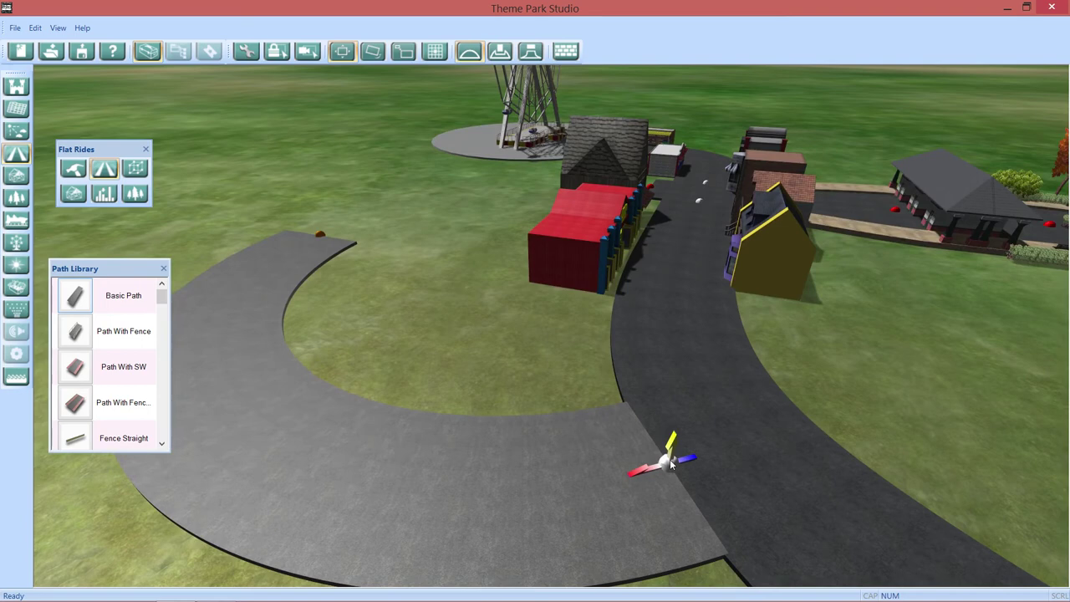
Rotate the end point of the new path so that its last stretch runs diagonally out of the bend
drag(478, 420, 820, 389)
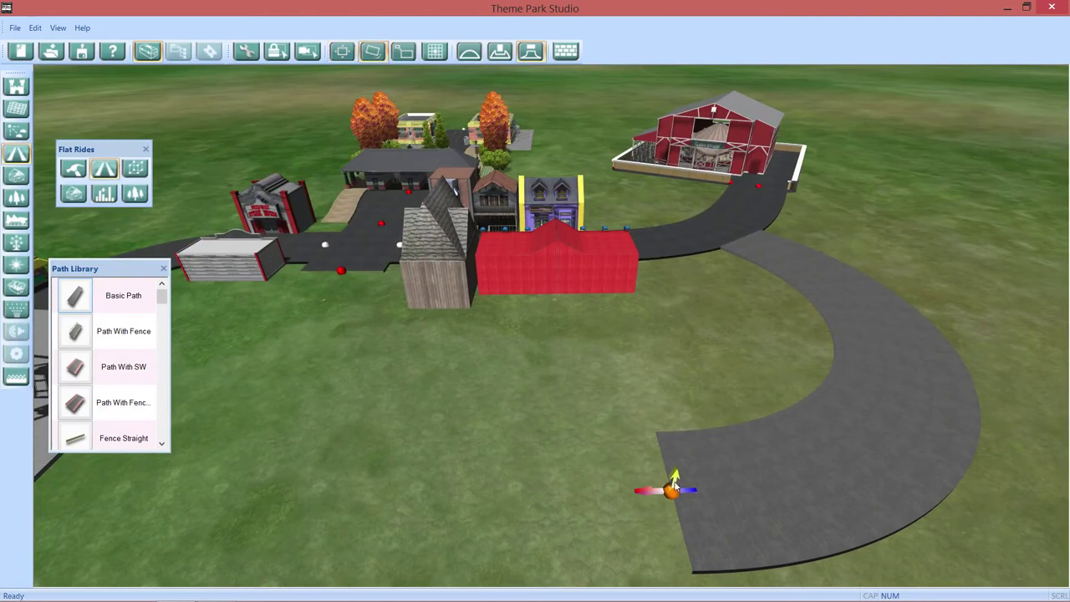
drag(671, 435, 684, 551)
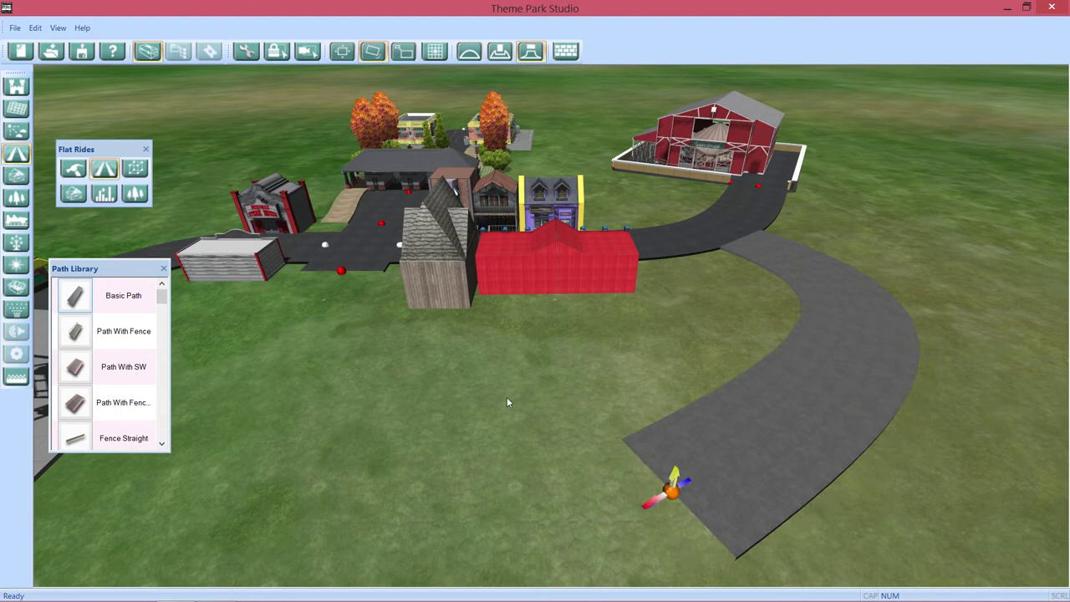
scroll(684, 471, up, 6)
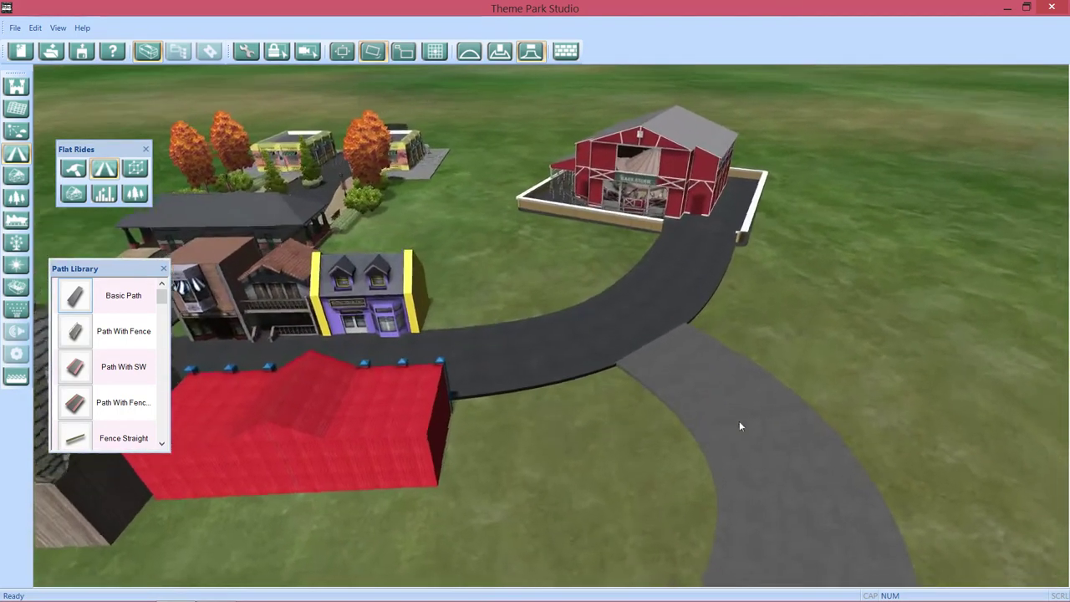
Apply the cracked tarmac material to the road surface of the new curved path and close its properties
drag(739, 420, 609, 216)
click(566, 52)
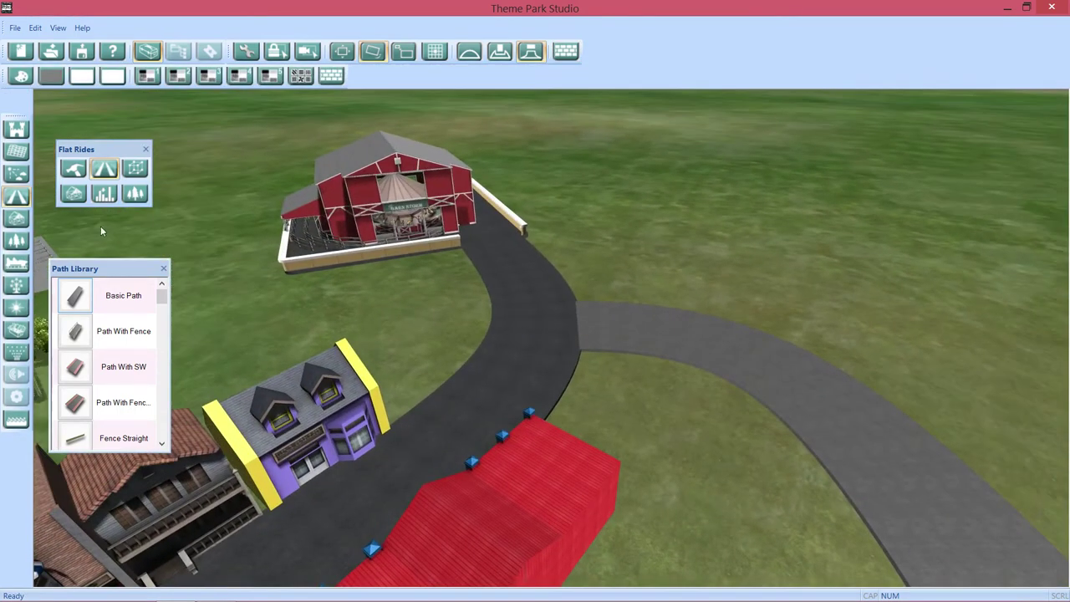
click(163, 270)
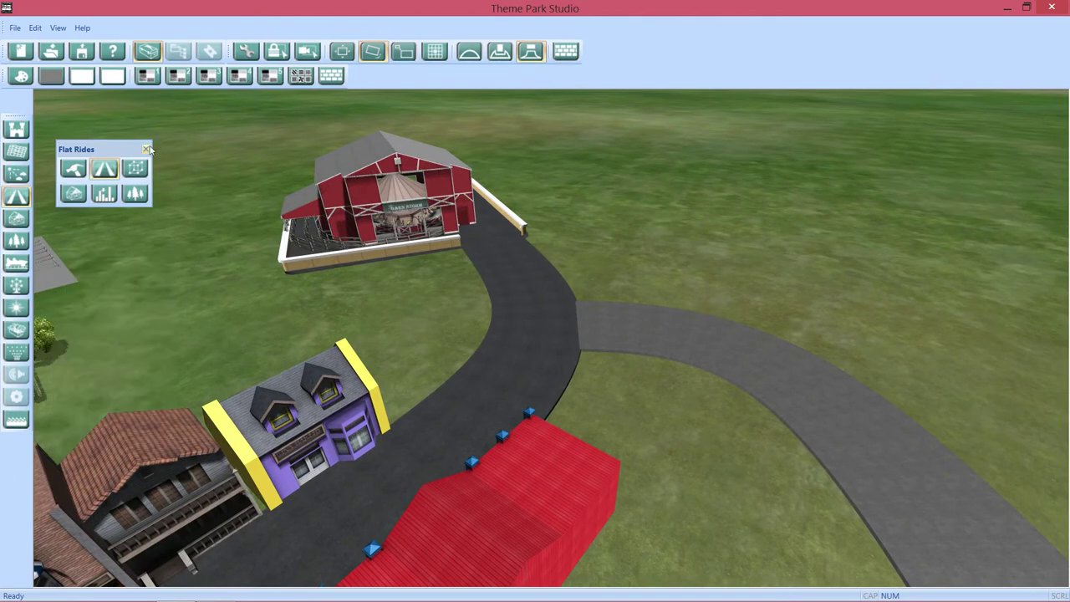
click(145, 148)
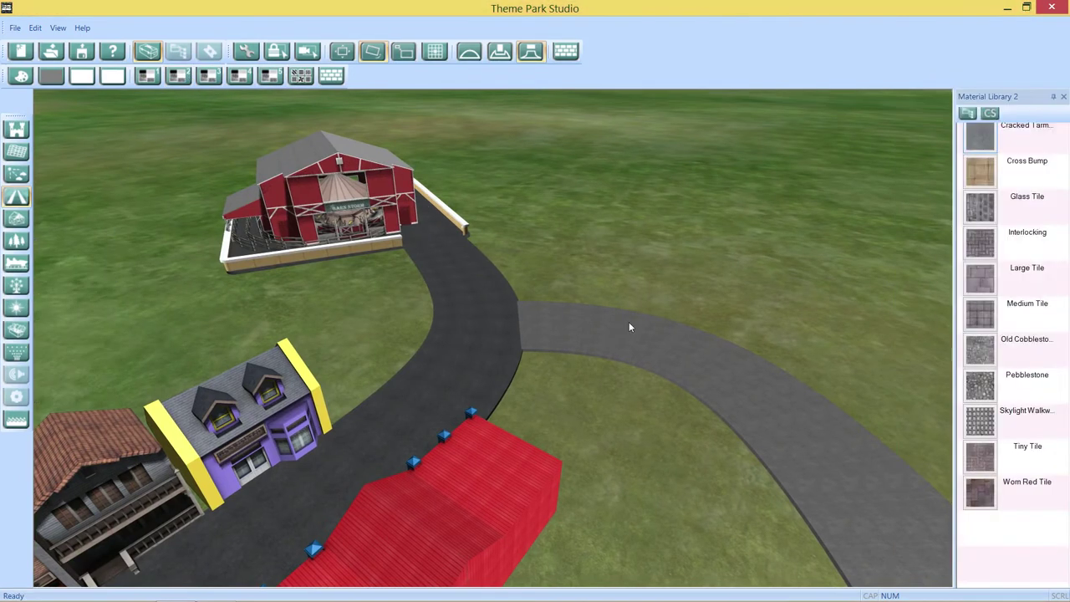
drag(984, 142, 775, 425)
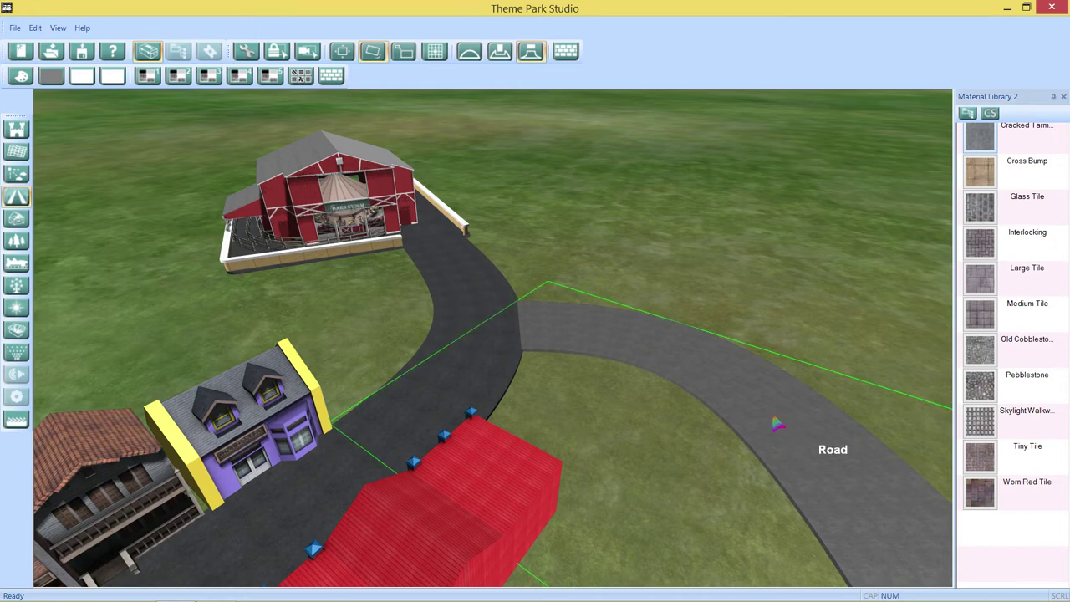
click(773, 421)
drag(721, 461, 561, 368)
scroll(605, 404, up, 1)
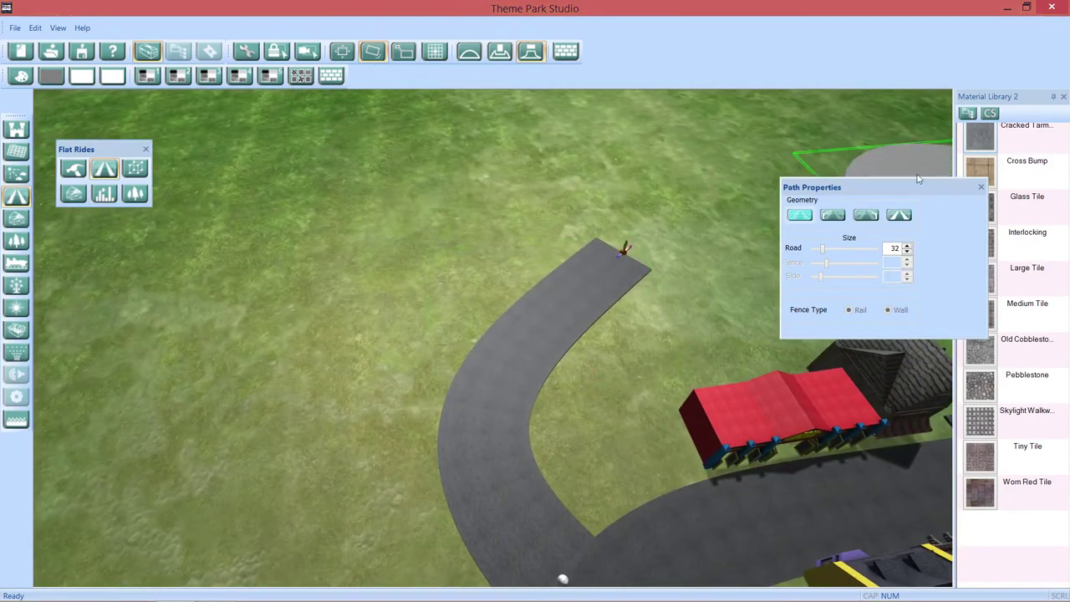
click(981, 188)
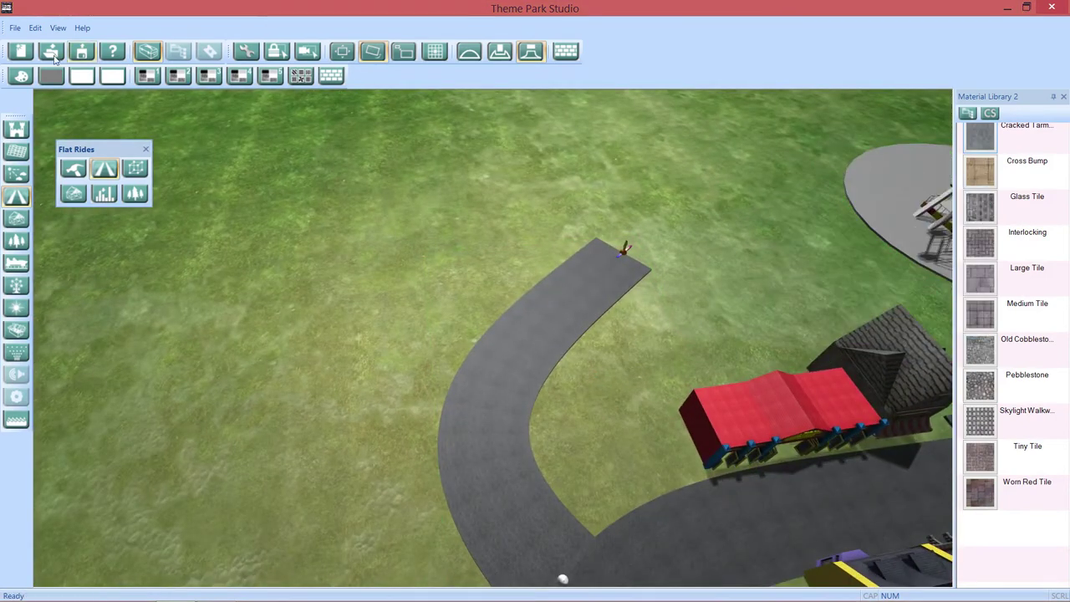
Clear the workspace by closing the Flat Rides panel and the material library
drag(600, 352, 673, 403)
click(35, 26)
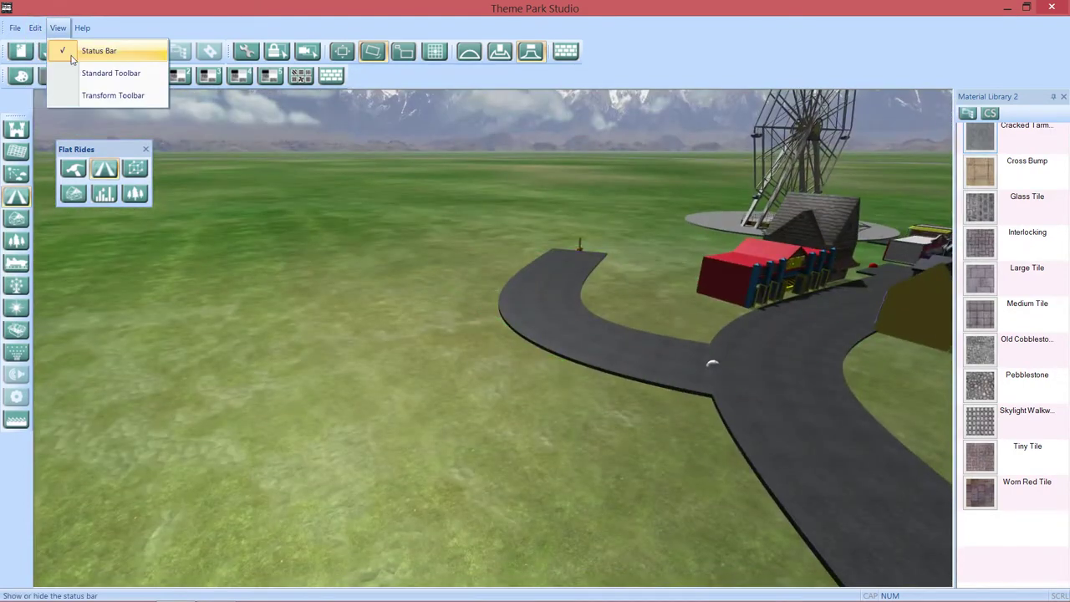
mouse_move(67, 50)
click(153, 56)
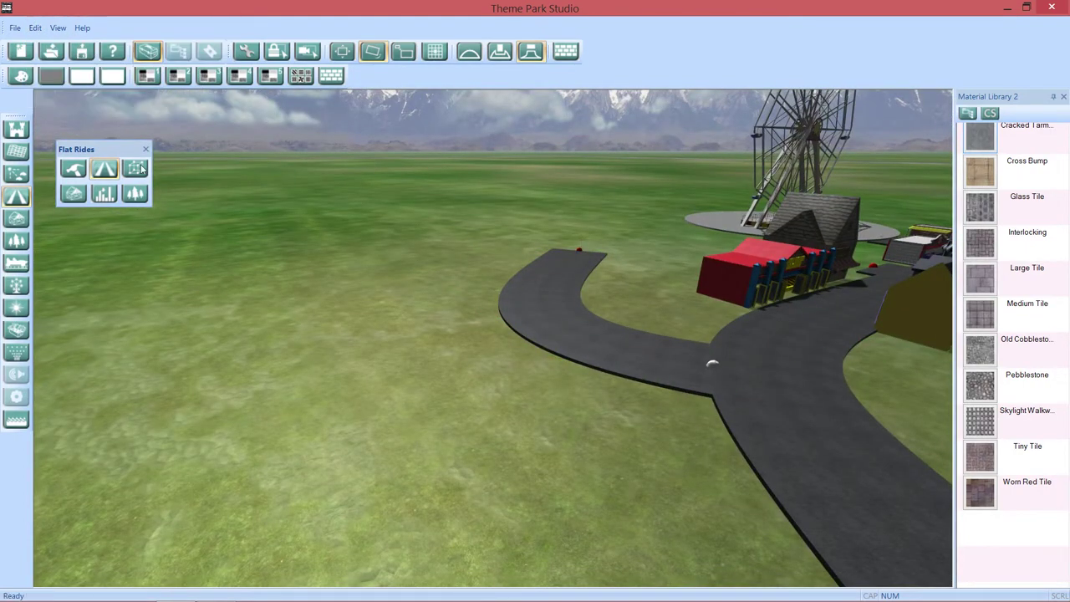
click(146, 150)
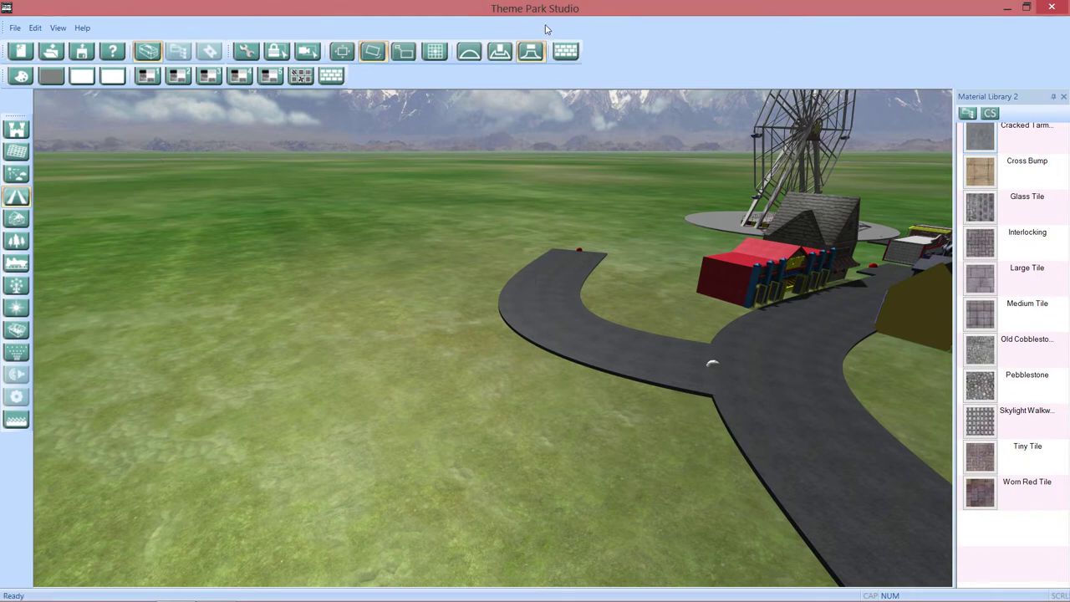
click(566, 51)
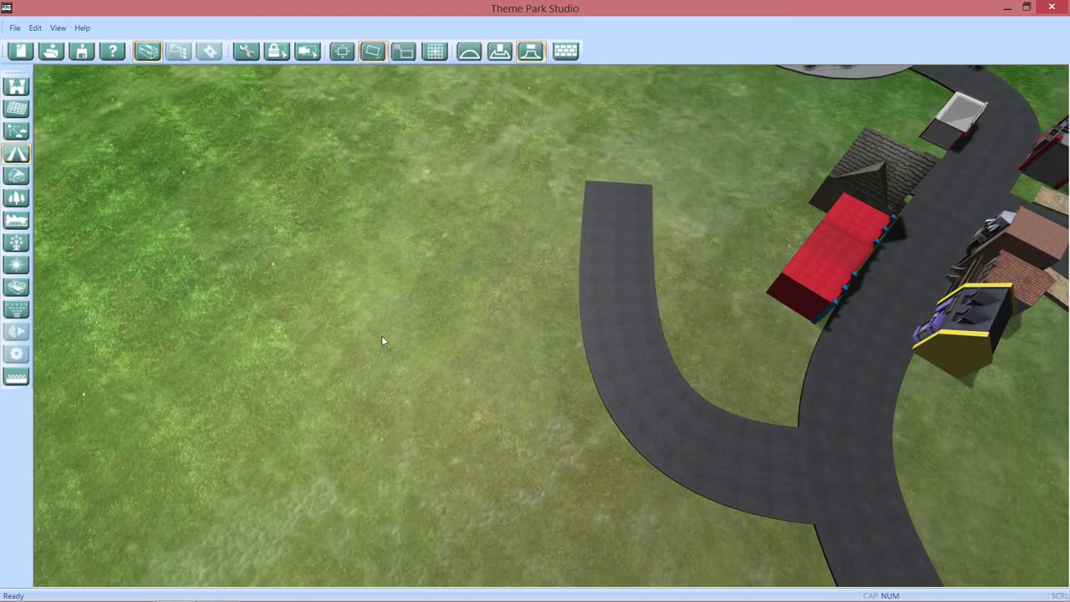
Look over the new path, the street buildings, the park entrance and the Barn Storm enclosure from several angles
drag(820, 343, 591, 446)
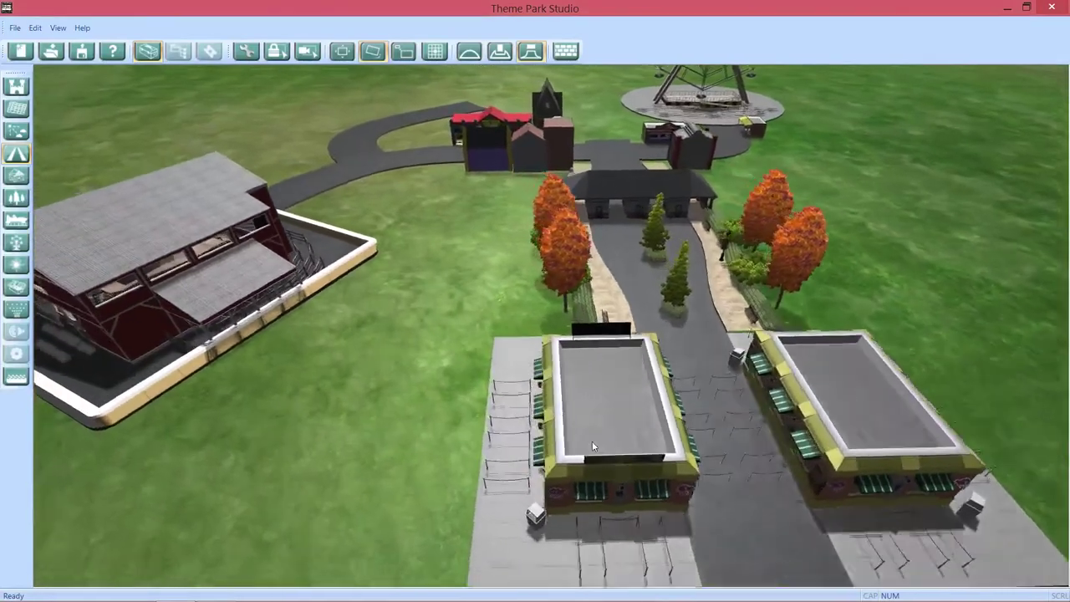
key(w)
key(a)
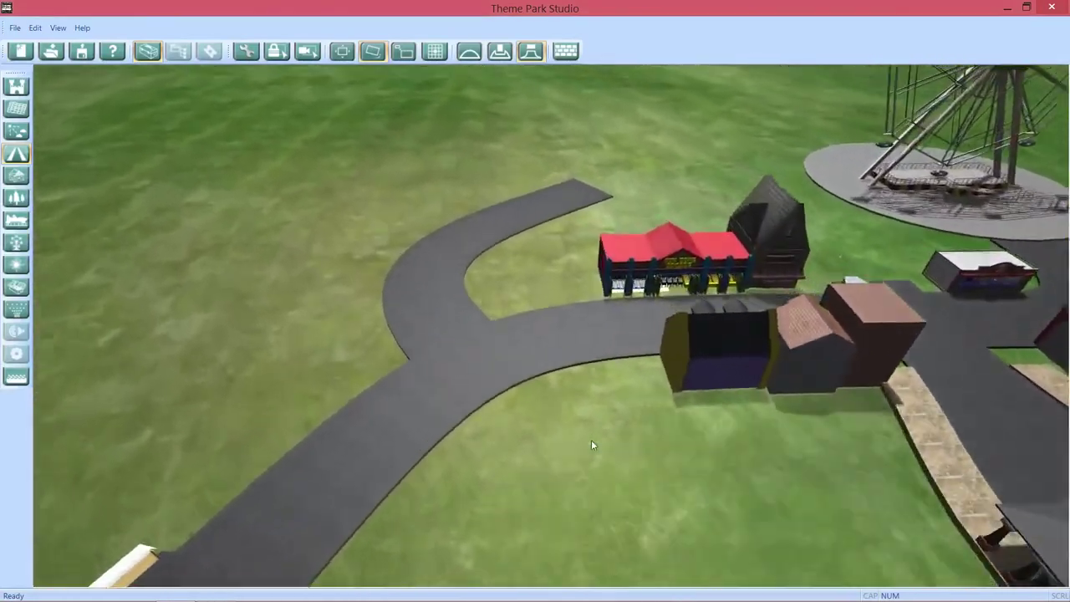
key(Left)
drag(591, 444, 515, 391)
key(Up)
key(Up)
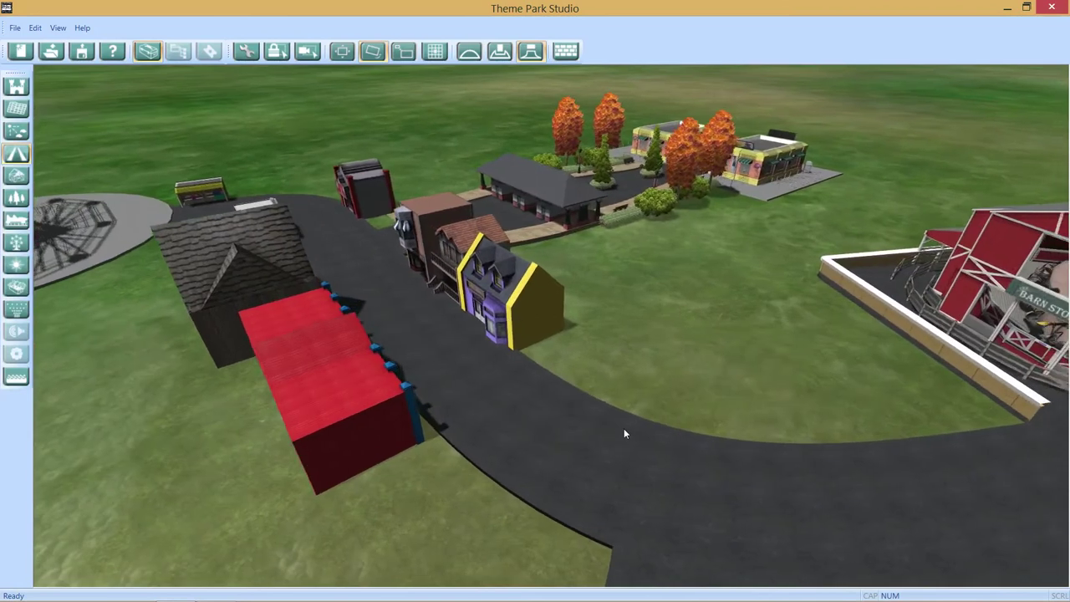
key(d)
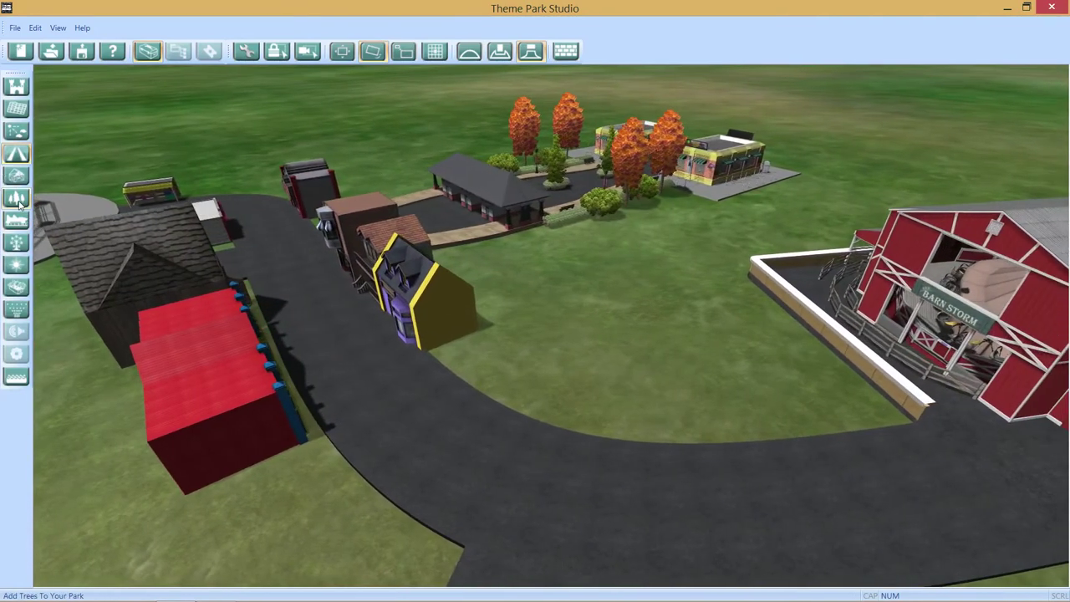
Place an Aspen on the grass inside the road bend and scale it down to match the park's other trees
click(19, 200)
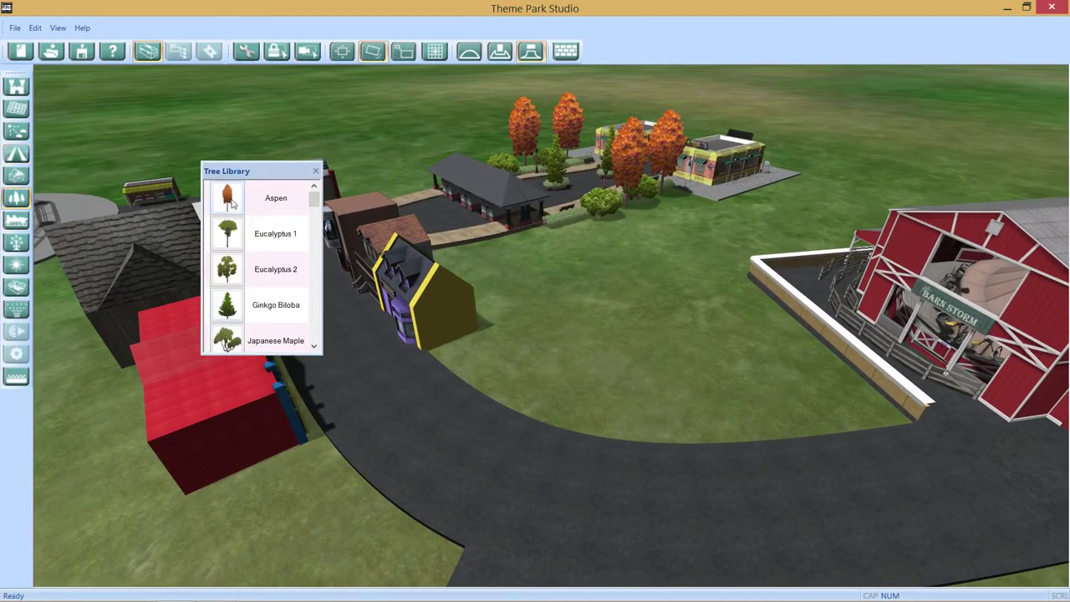
click(233, 200)
click(639, 421)
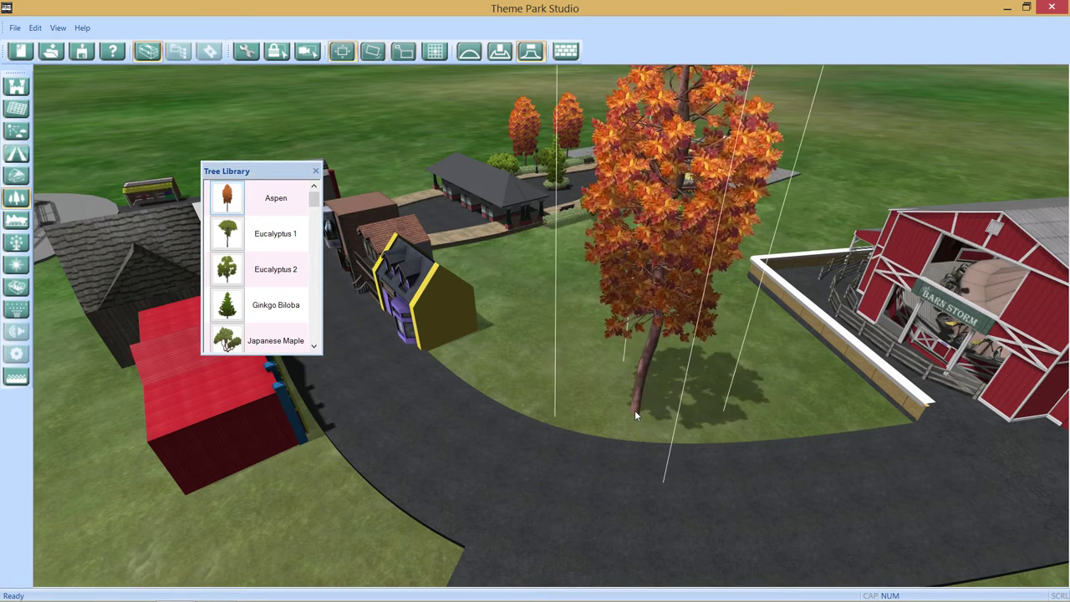
drag(628, 454, 625, 507)
drag(636, 395, 623, 413)
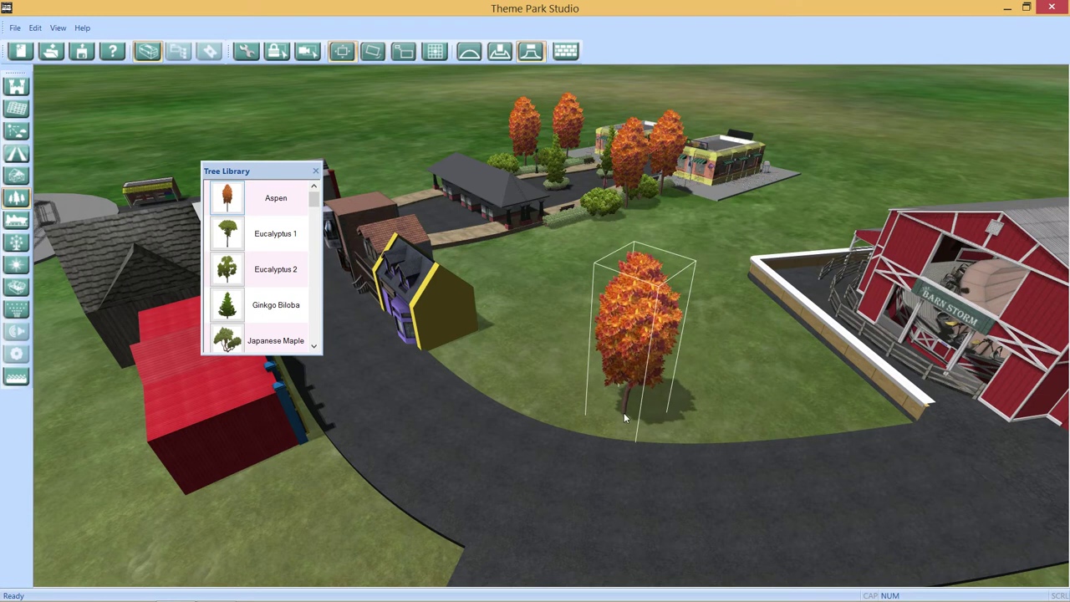
click(717, 377)
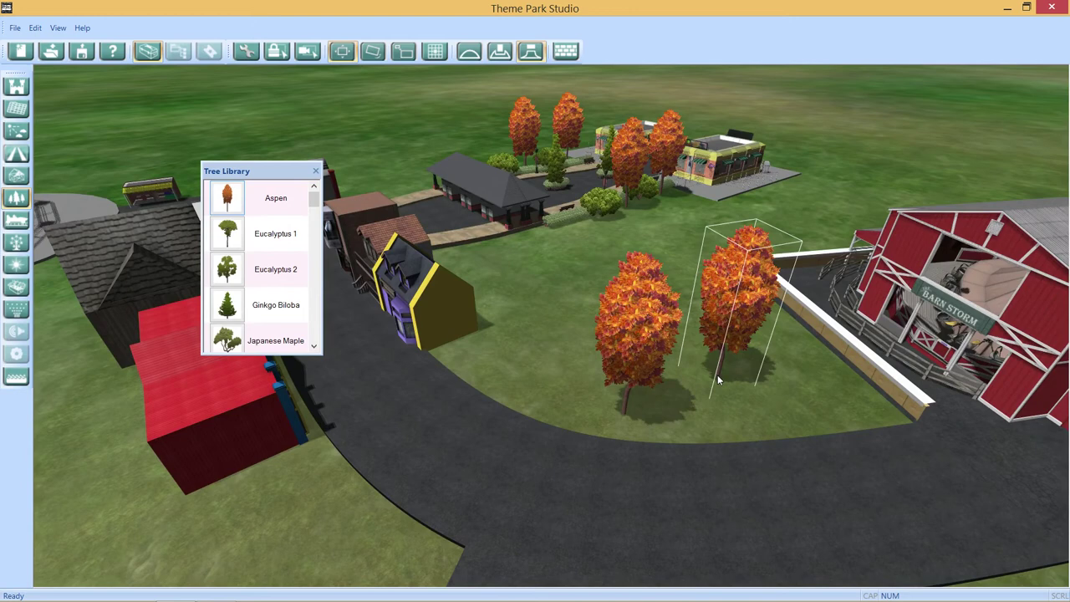
Place a Ginkgo Biloba on the grass between the yellow-trimmed house and the Barn Storm wall
key(w)
drag(718, 376, 243, 301)
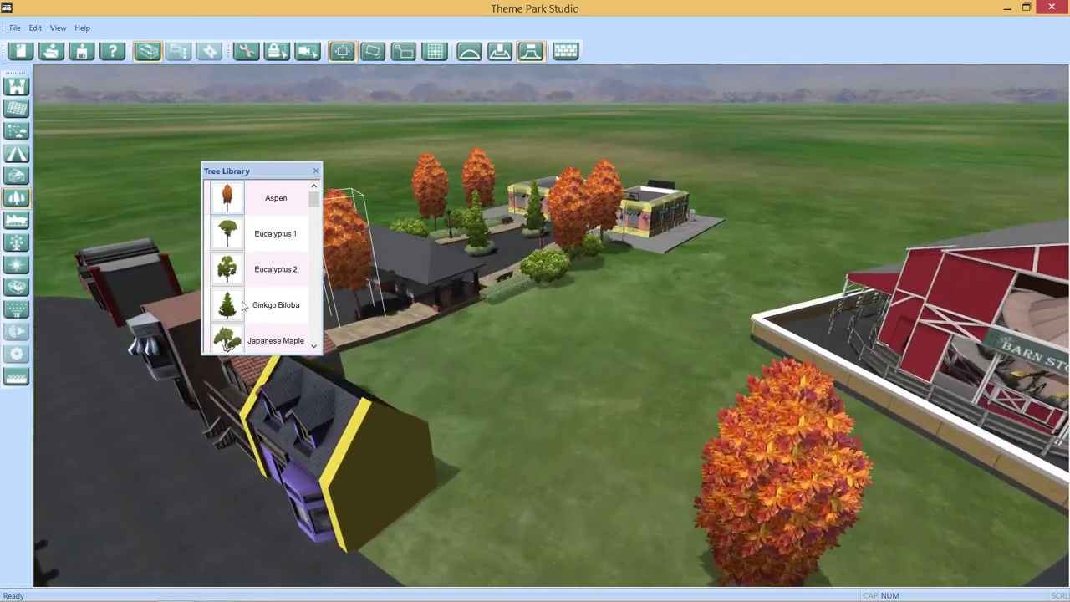
click(237, 315)
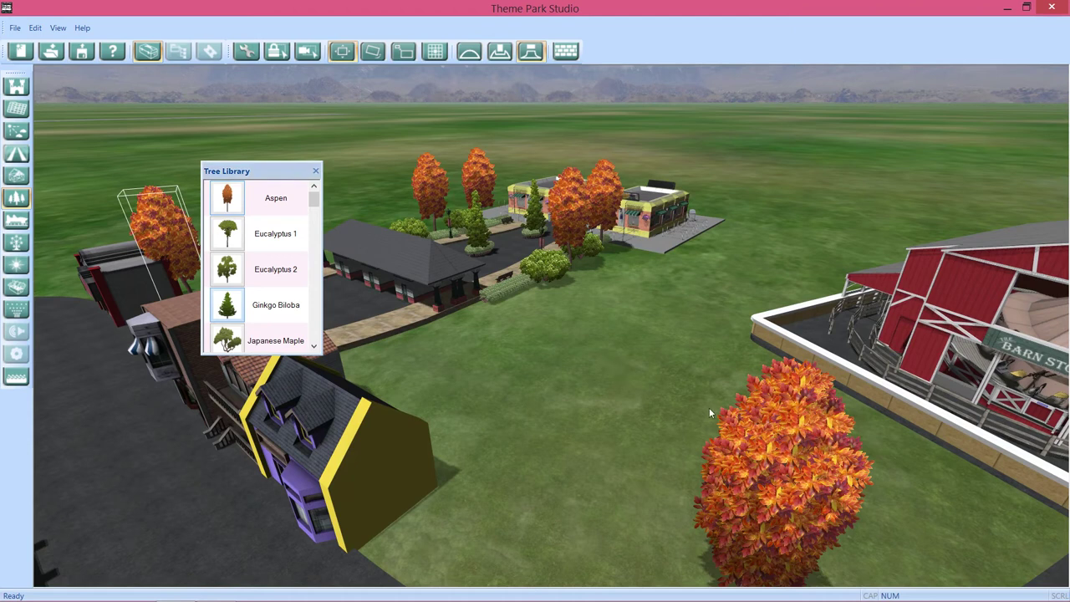
drag(703, 396, 605, 434)
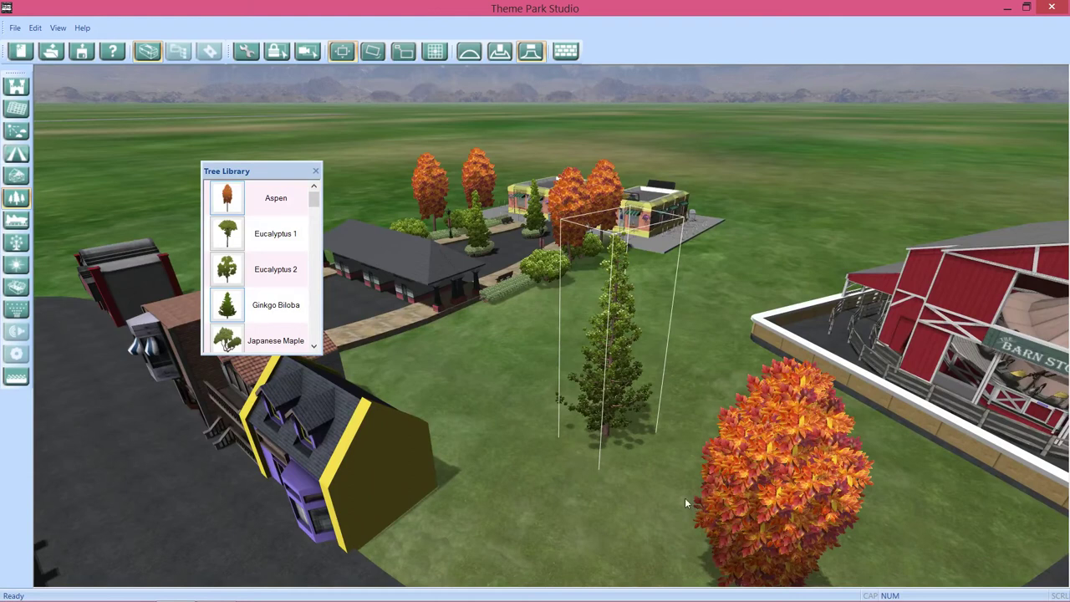
Place two Eucalyptus 2 trees behind the Ginkgo Biloba, one near the Barn Storm wall and one near the yellow-trimmed house
click(229, 276)
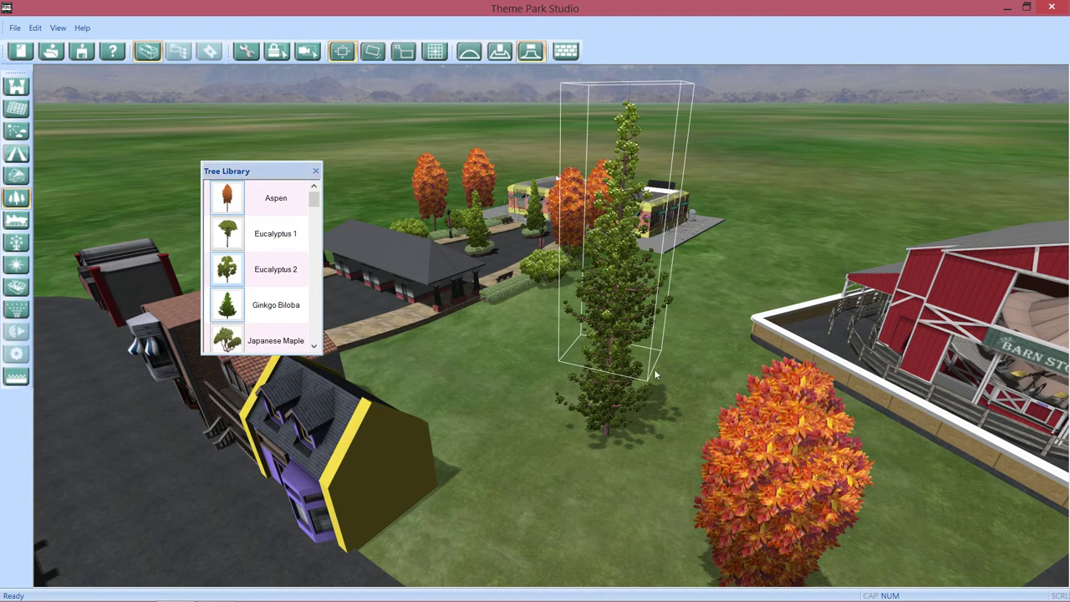
drag(689, 370, 666, 316)
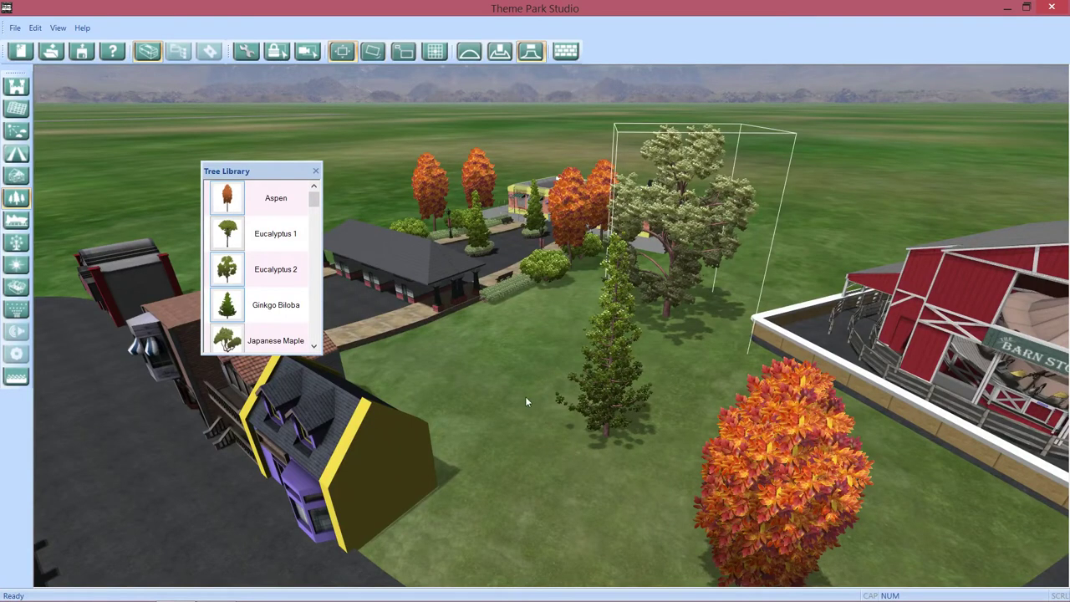
key(ctrl+v)
drag(522, 391, 470, 381)
key(r)
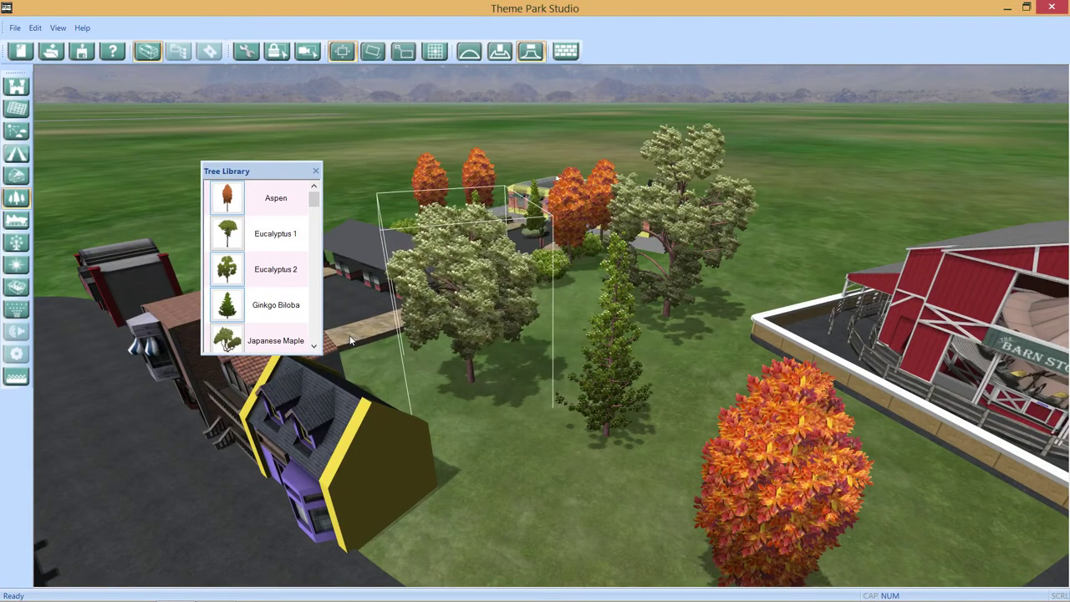
Place a Eucalyptus 1 on the grass beside the yellow-trimmed house and a copy of it near the Barn Storm wall
click(233, 238)
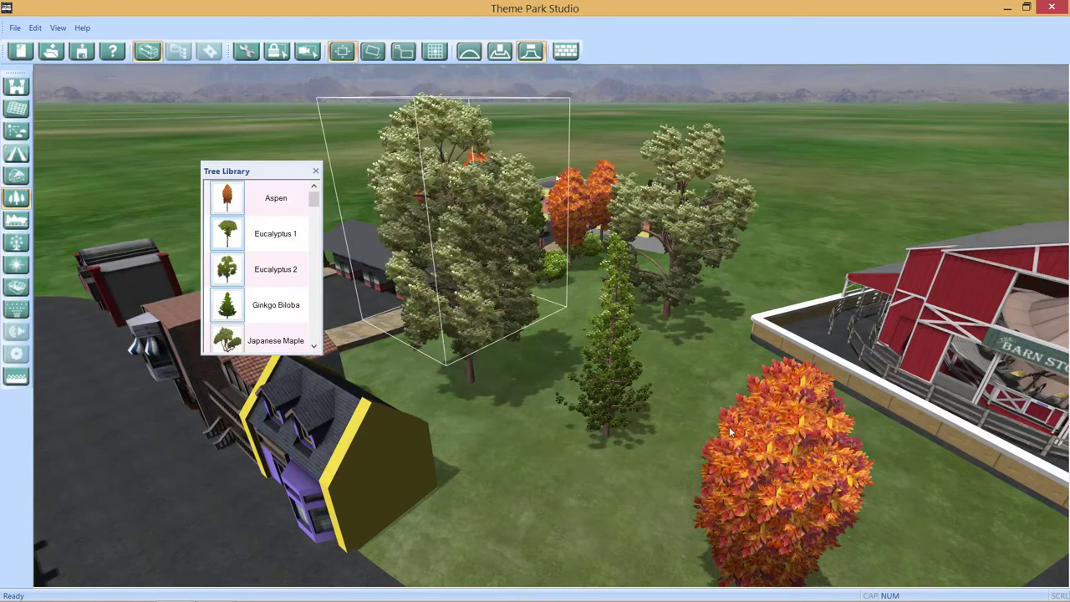
drag(589, 498, 546, 566)
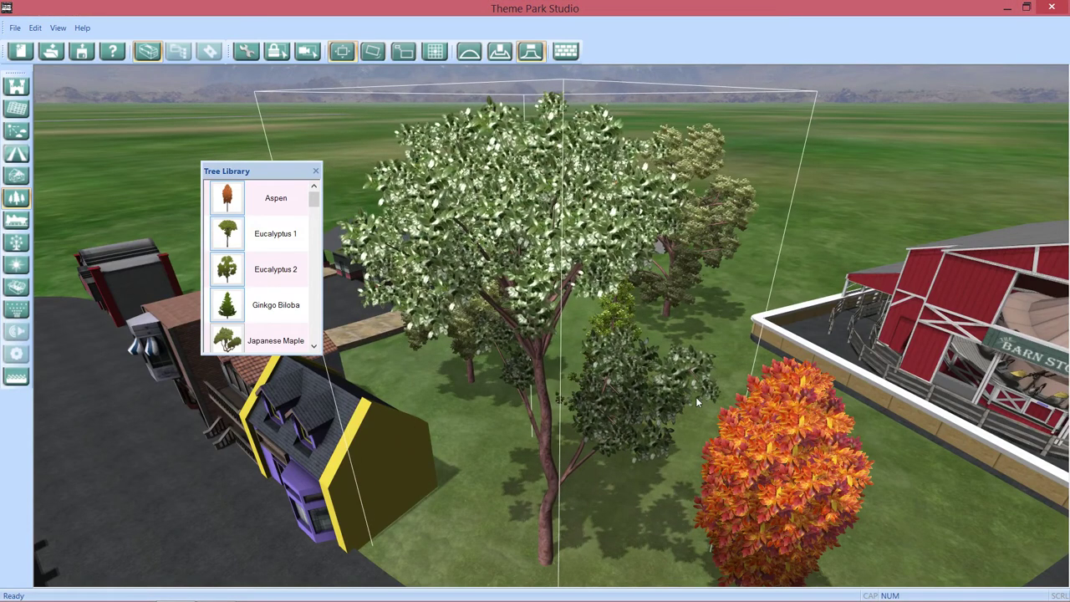
key(ctrl+v)
drag(696, 399, 698, 479)
key(s)
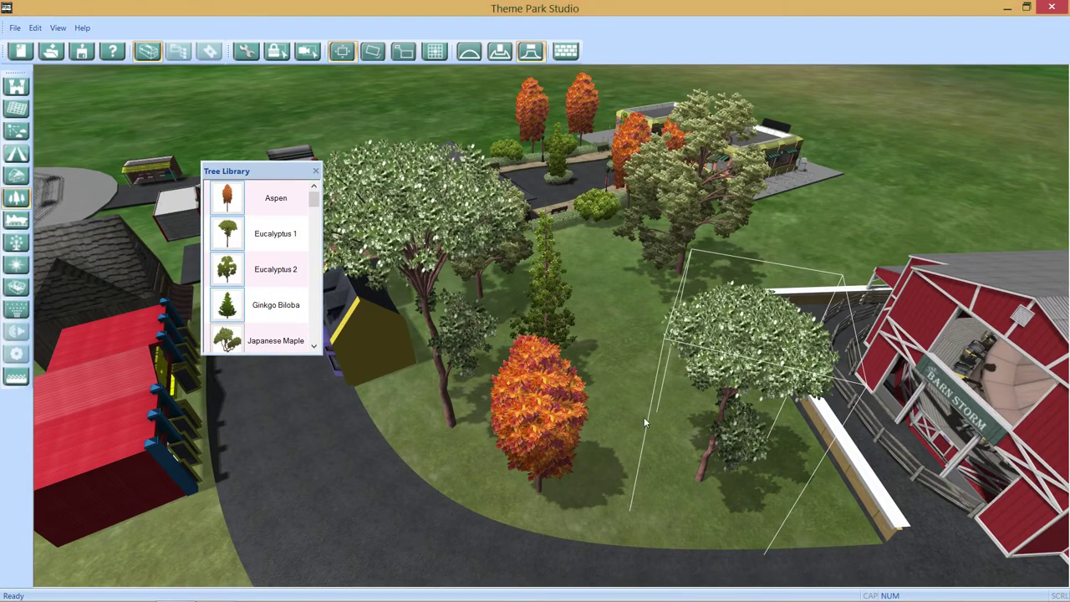
click(619, 414)
drag(631, 416, 765, 403)
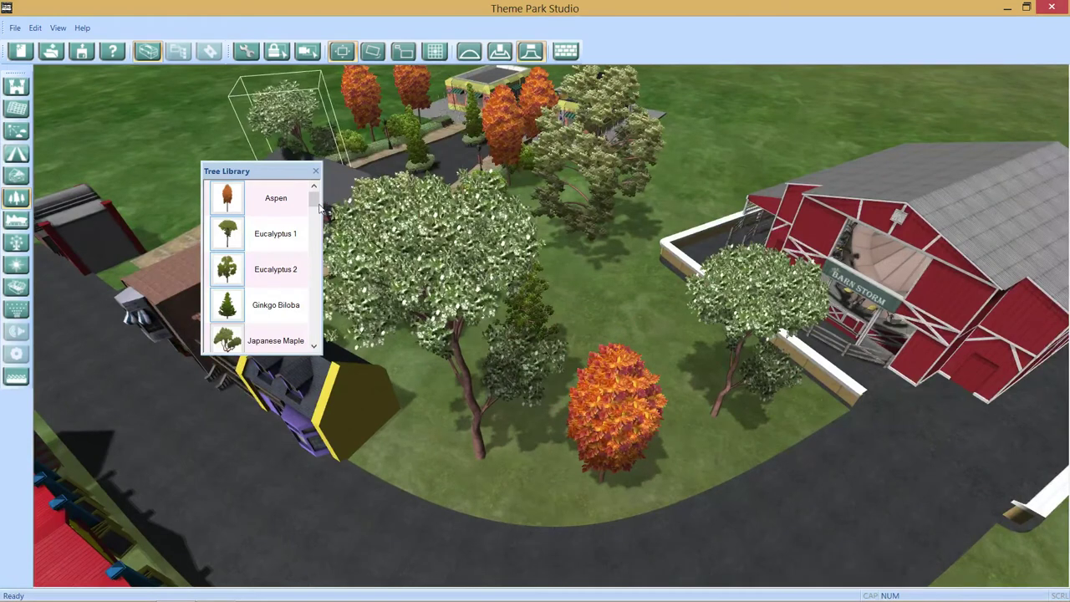
Place a Pine Large 2 on the grass between the Ginkgo Biloba and the Barn Storm wall, and close the tree library
scroll(251, 267, down, 5)
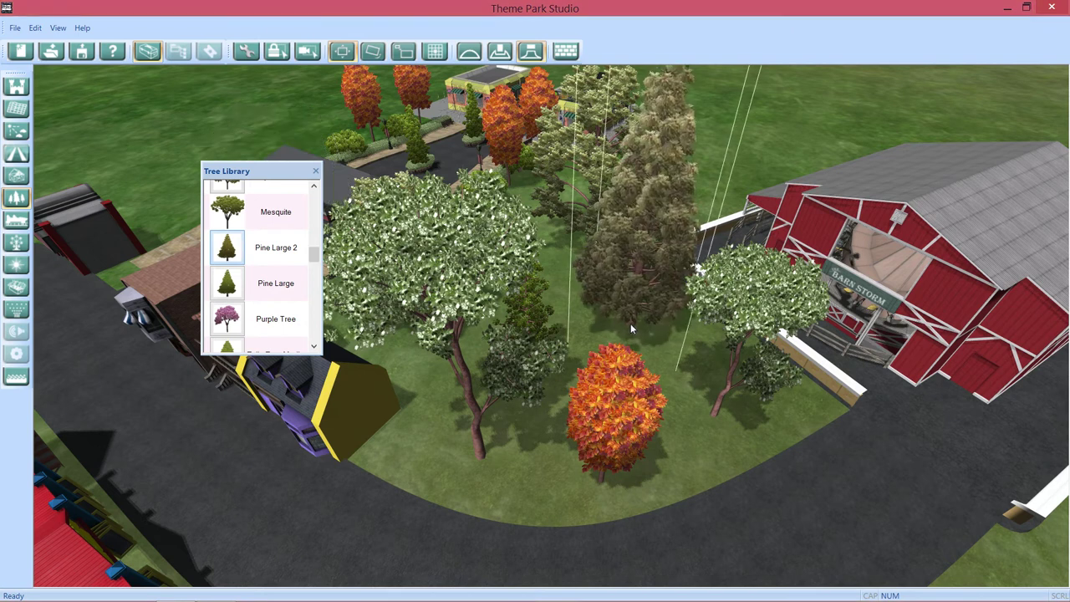
click(583, 341)
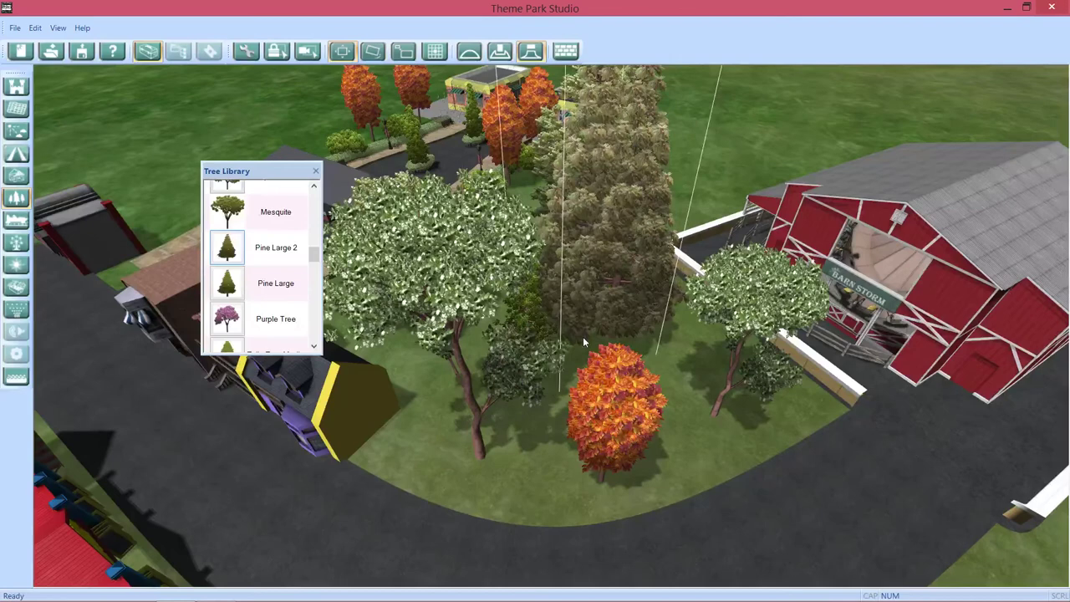
click(315, 172)
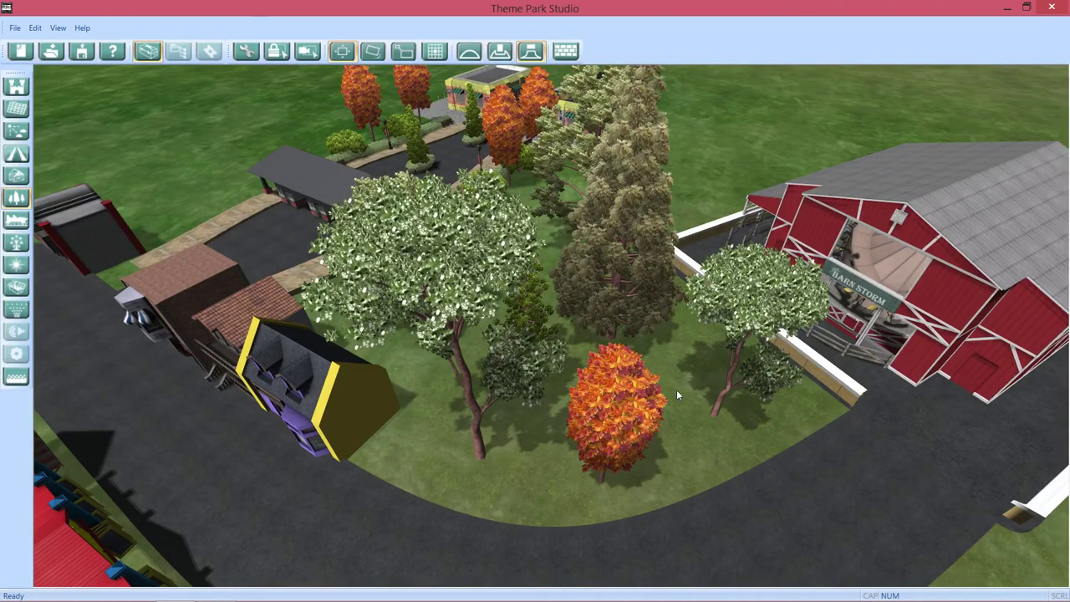
Look over the planted lawn, the street buildings and the whole park layout from above and from the entrance side
drag(678, 394, 755, 449)
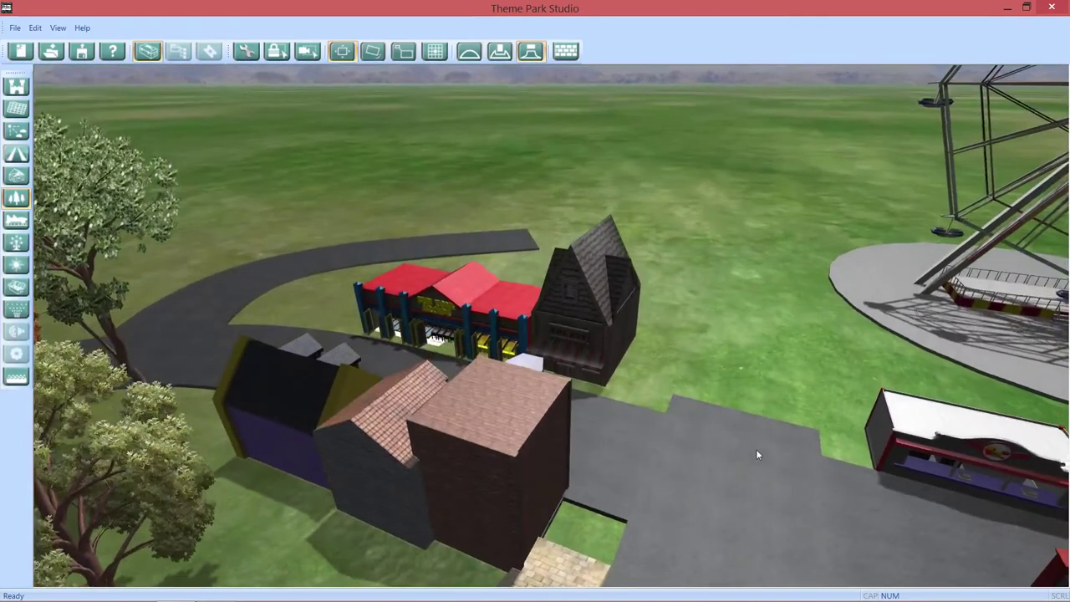
scroll(756, 449, down, 5)
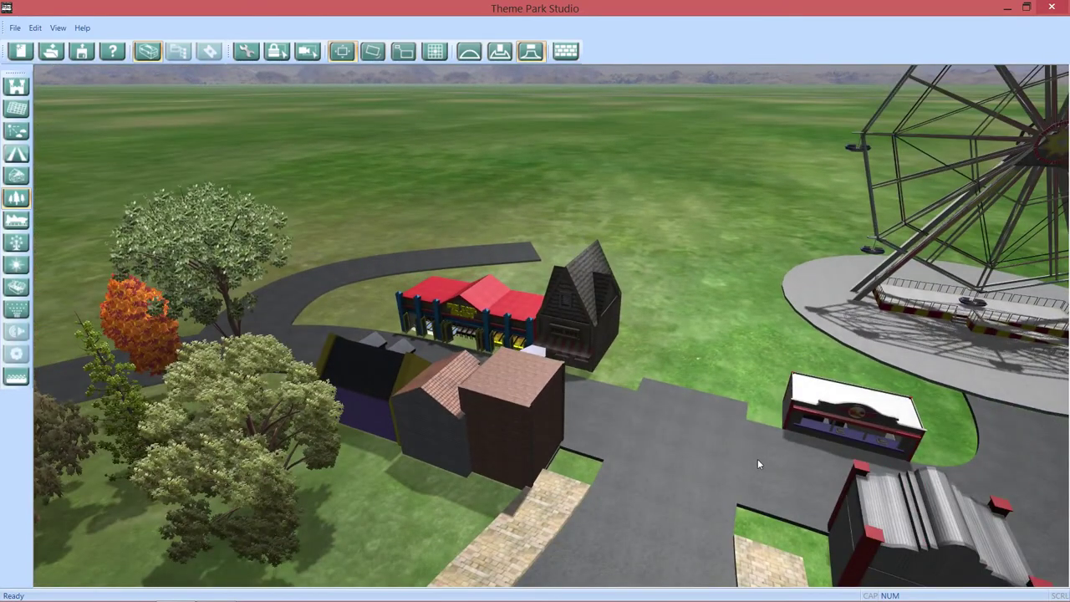
scroll(757, 459, down, 5)
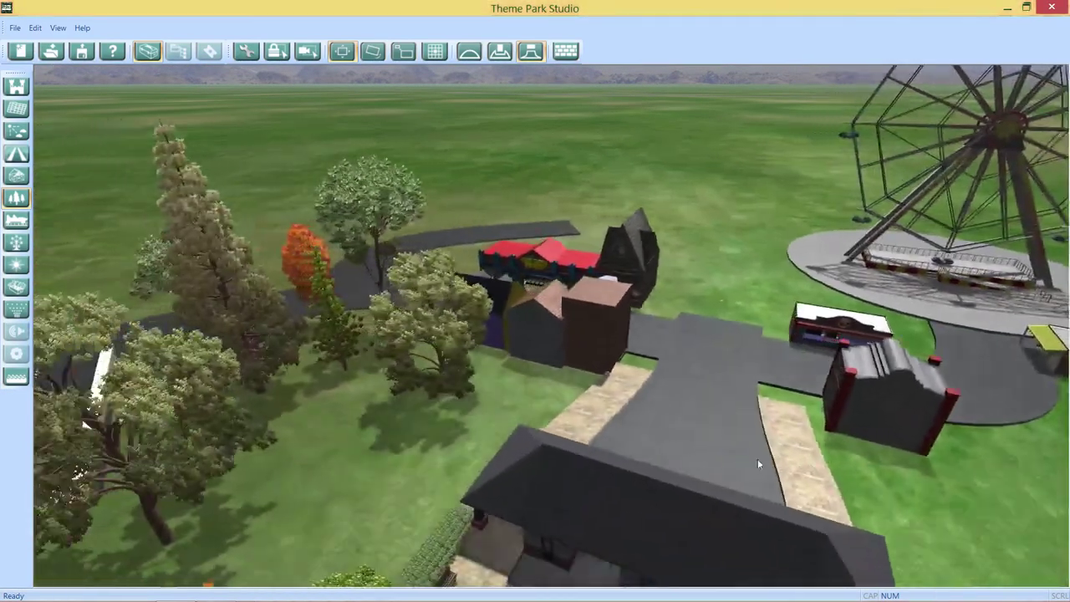
drag(757, 463, 753, 225)
scroll(750, 340, down, 5)
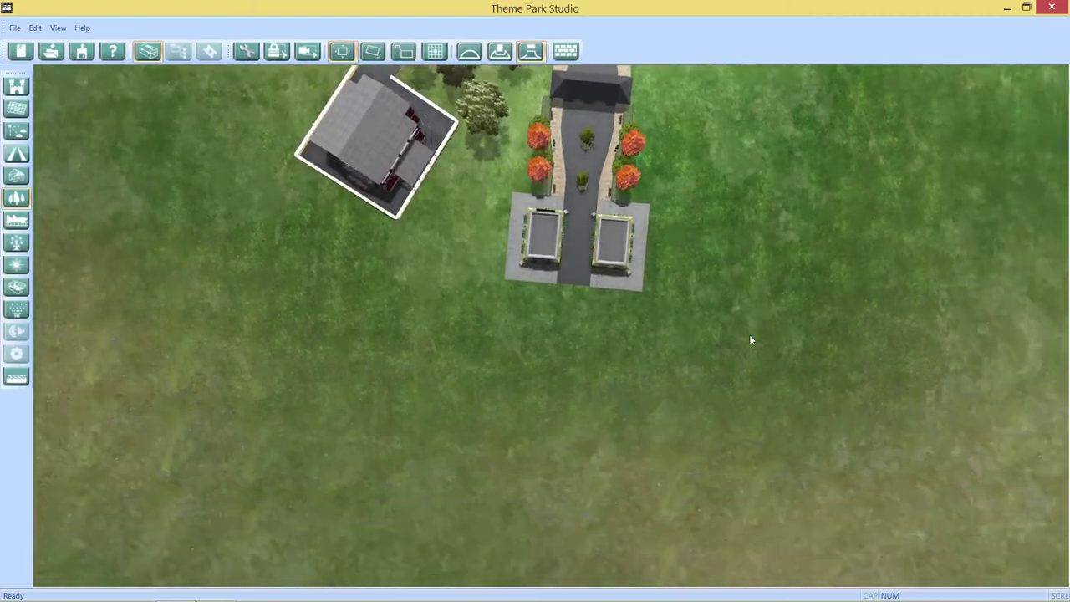
key(s)
key(w)
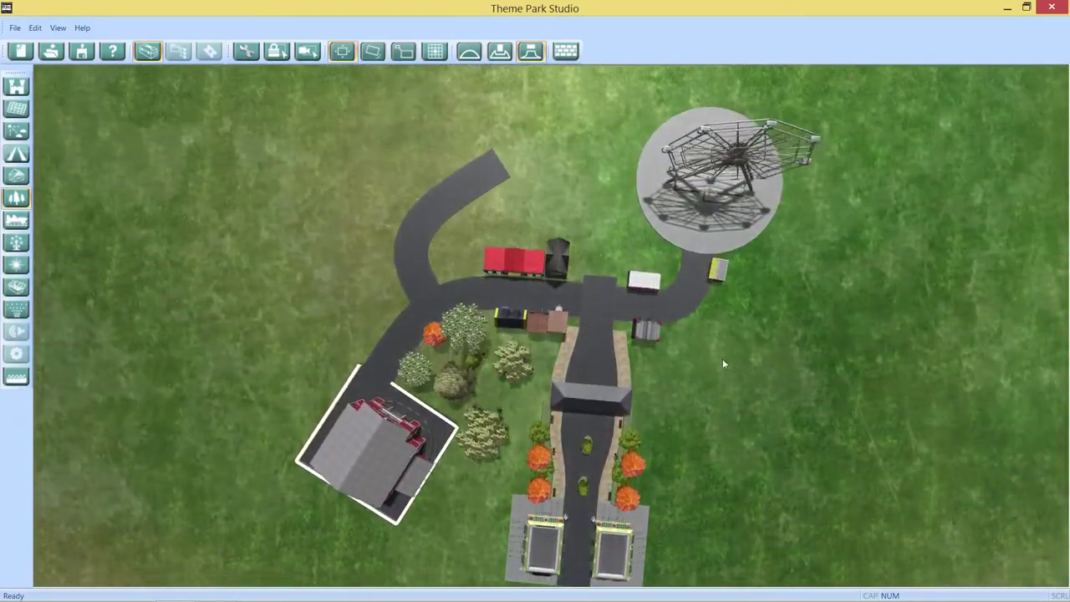
mouse_move(722, 359)
mouse_down()
mouse_move(694, 410)
mouse_move(693, 385)
mouse_move(545, 459)
mouse_move(509, 506)
mouse_move(674, 424)
mouse_move(619, 447)
mouse_move(749, 451)
mouse_up()
key(s)
scroll(692, 385, up, 3)
scroll(693, 391, up, 8)
key(w)
key(s)
key(w)
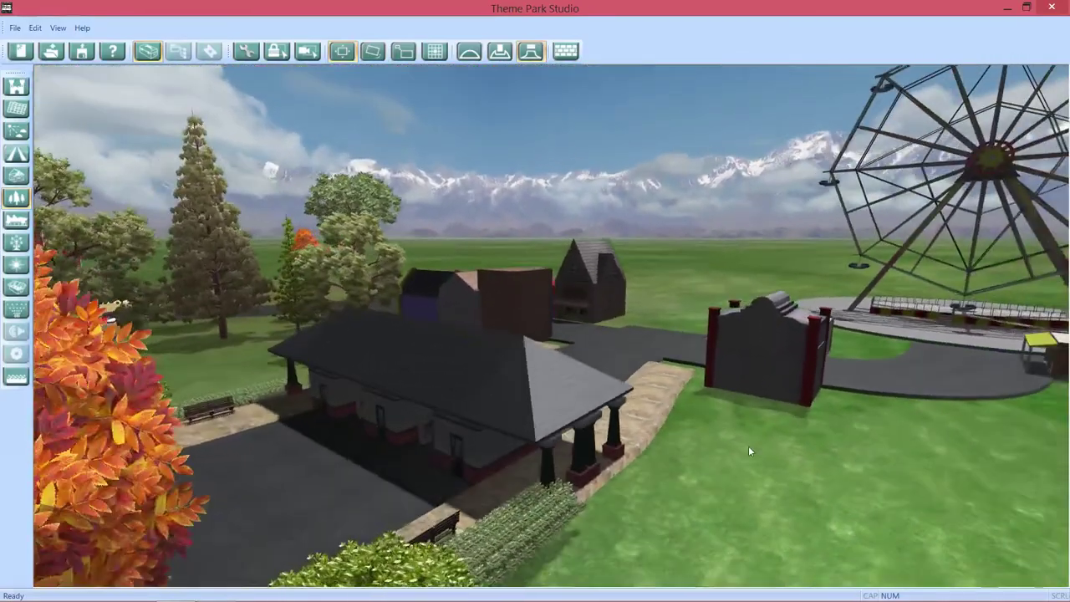
Unbolt the wooden shingle-roofed building beside the arcade and move it forward to the edge of the road
scroll(748, 446, up, 5)
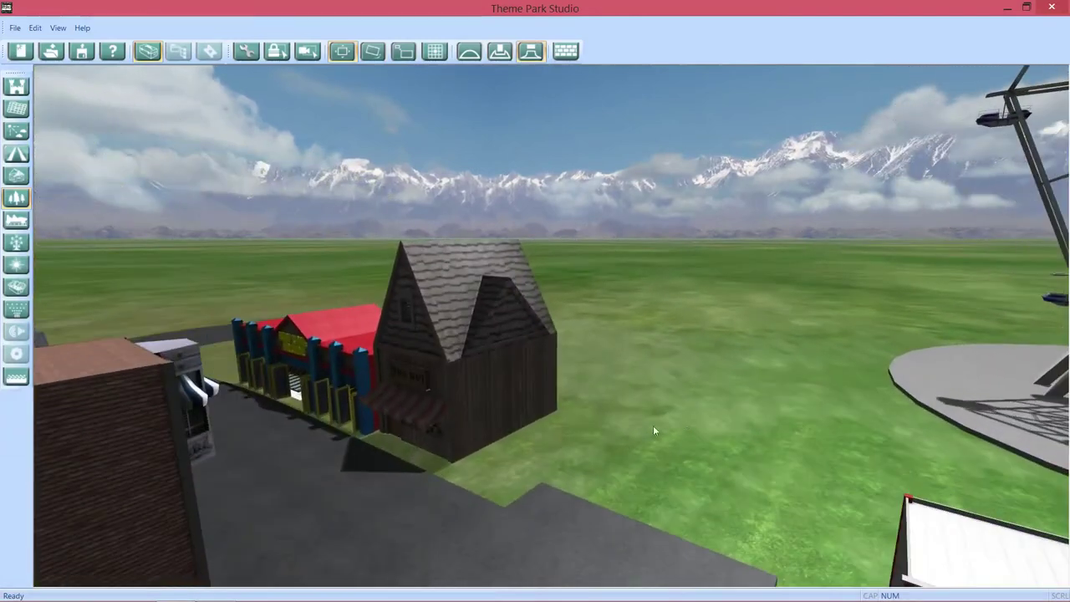
drag(654, 430, 559, 450)
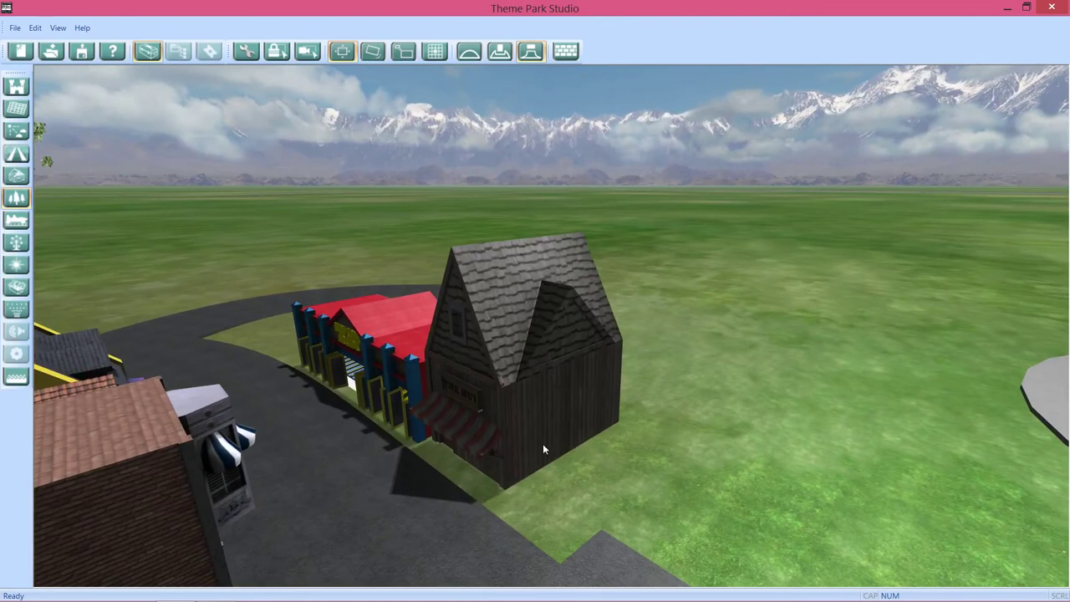
click(543, 448)
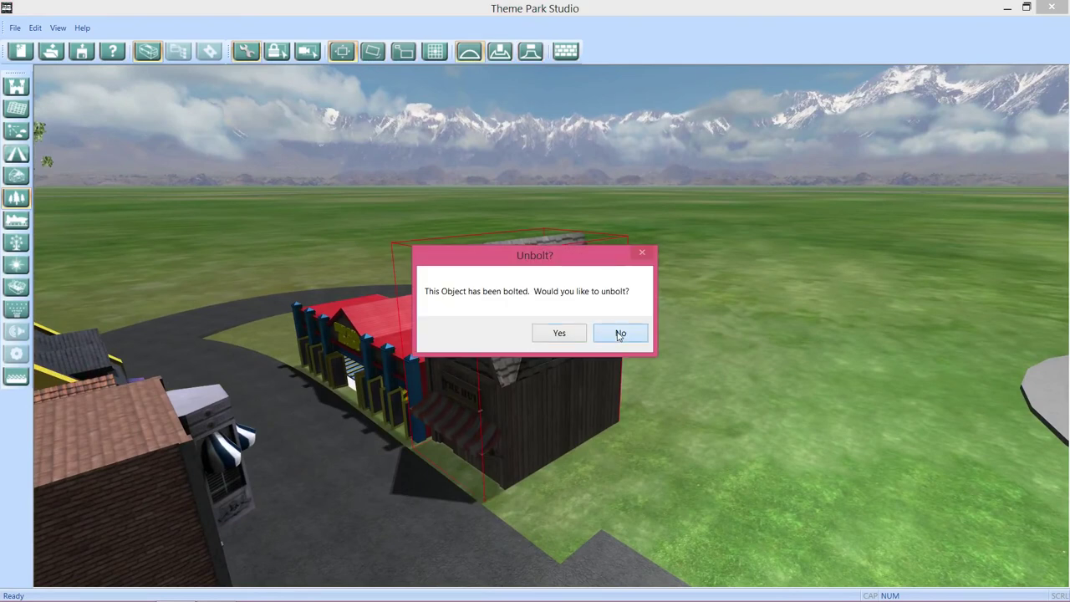
click(560, 333)
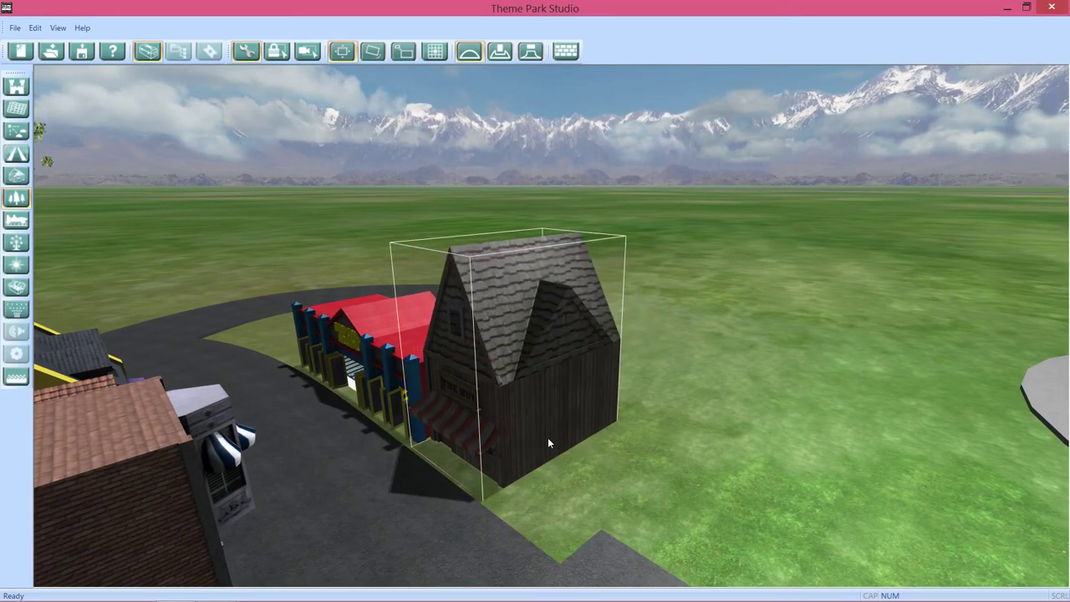
drag(539, 443, 687, 495)
click(705, 491)
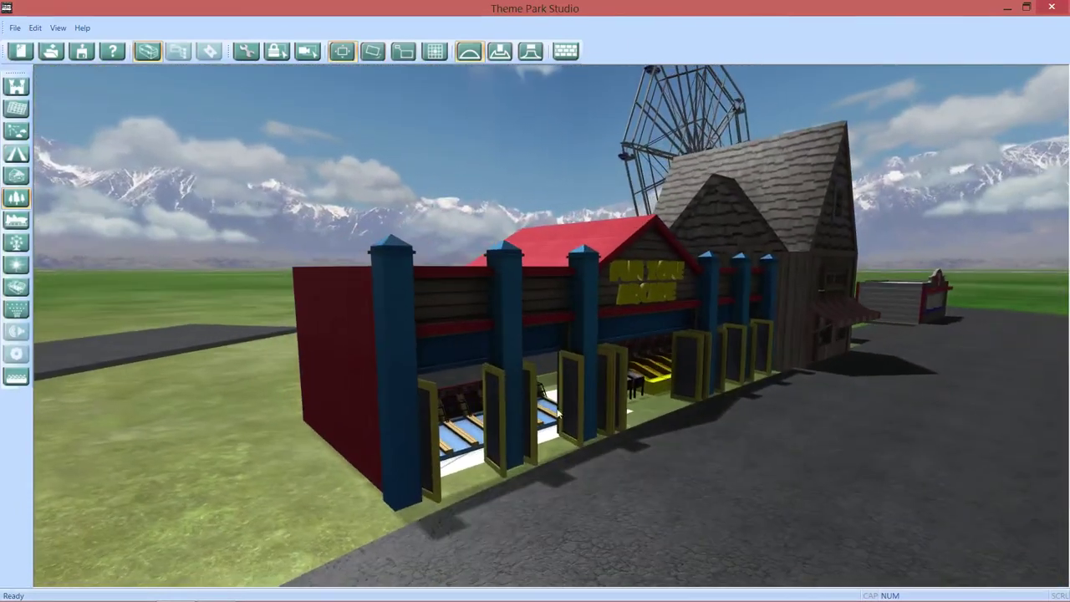
Unbolt the Fun Zone Arcade and move it forward onto the road's edge, in line with the neighbouring wooden building
click(513, 354)
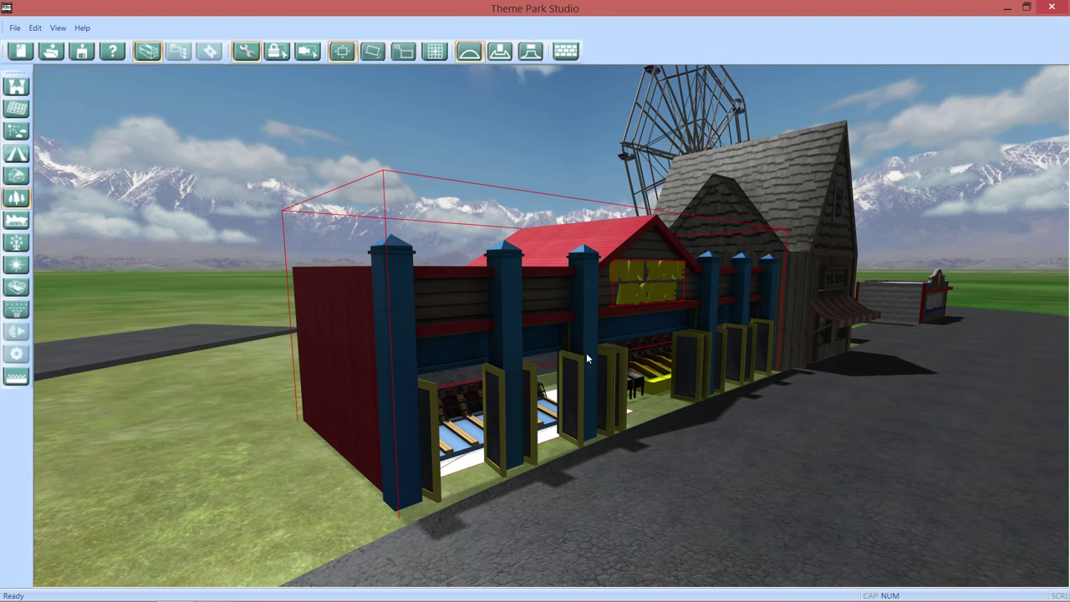
click(617, 369)
click(553, 333)
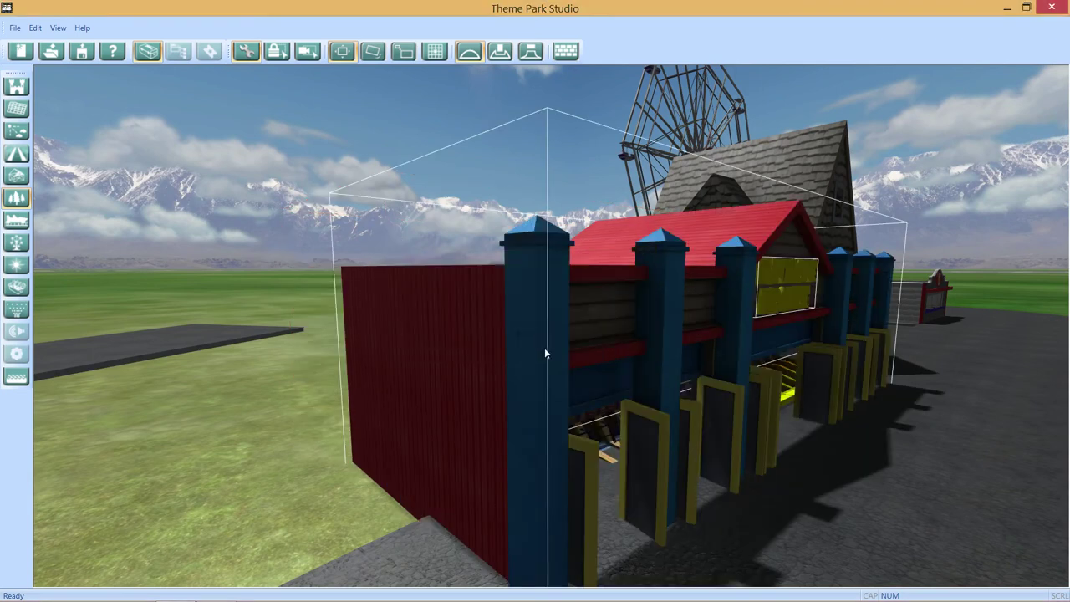
mouse_move(589, 395)
mouse_down()
mouse_move(552, 388)
mouse_move(583, 407)
mouse_move(570, 395)
mouse_move(586, 394)
mouse_up()
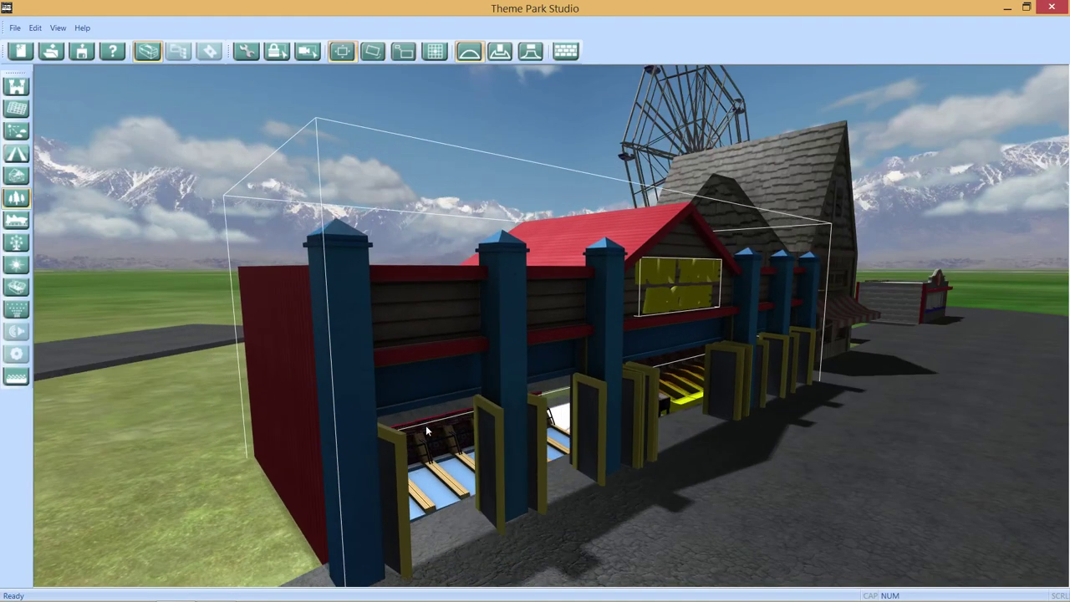
drag(426, 430, 227, 488)
click(228, 489)
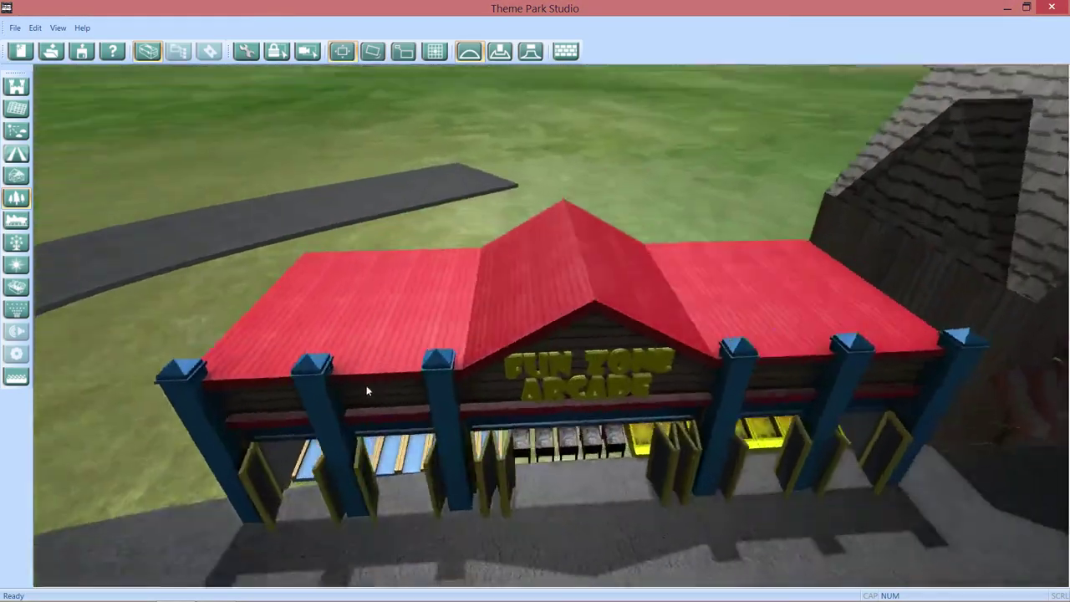
scroll(548, 436, down, 10)
drag(564, 414, 585, 363)
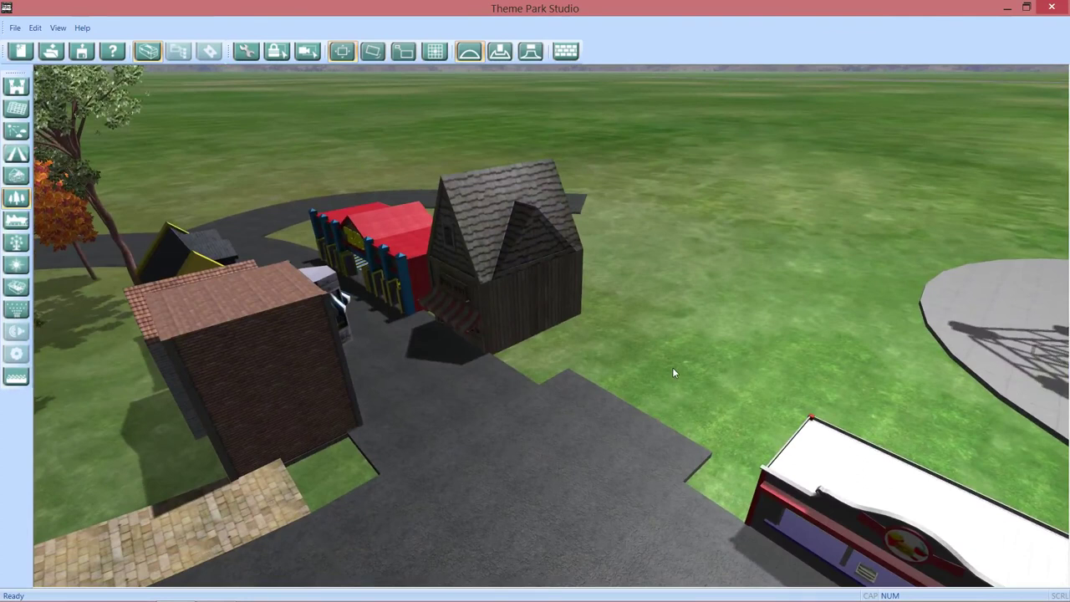